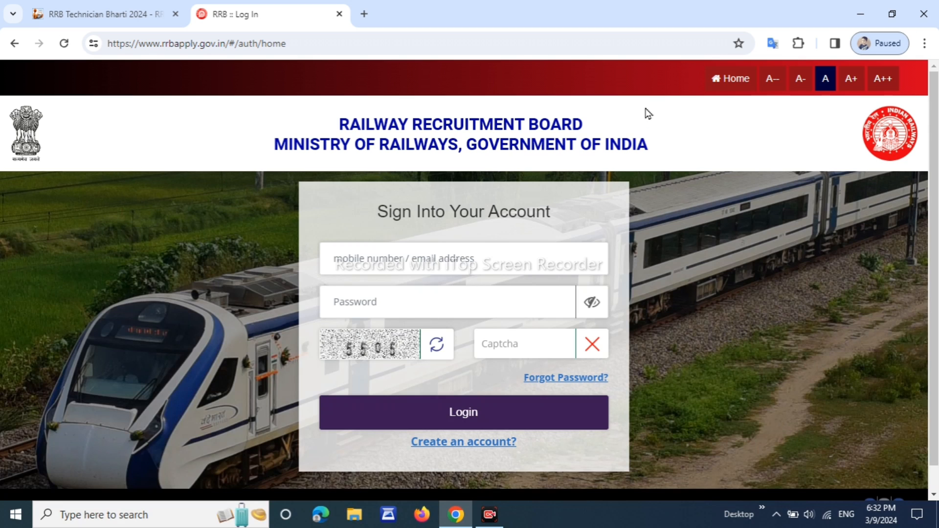
Return to the recruitment site's home page and open the form to create a new account.
click(739, 77)
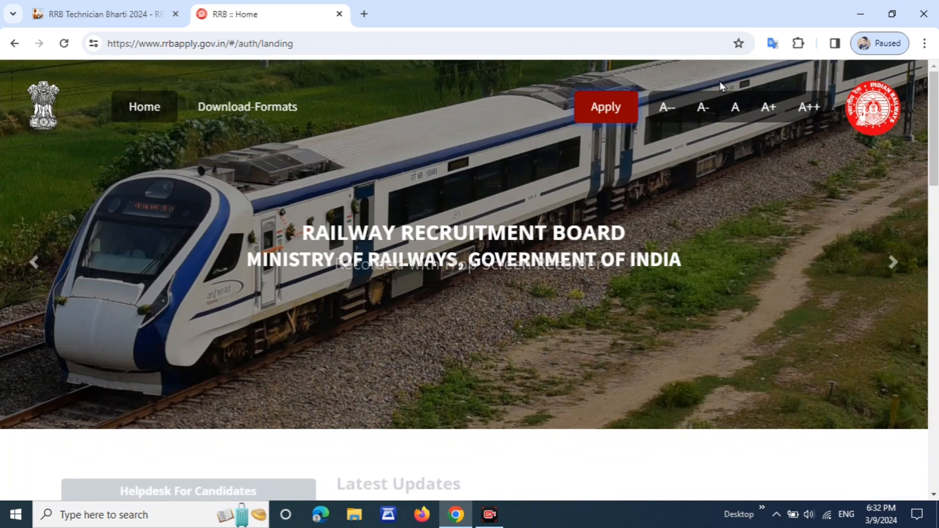
click(597, 113)
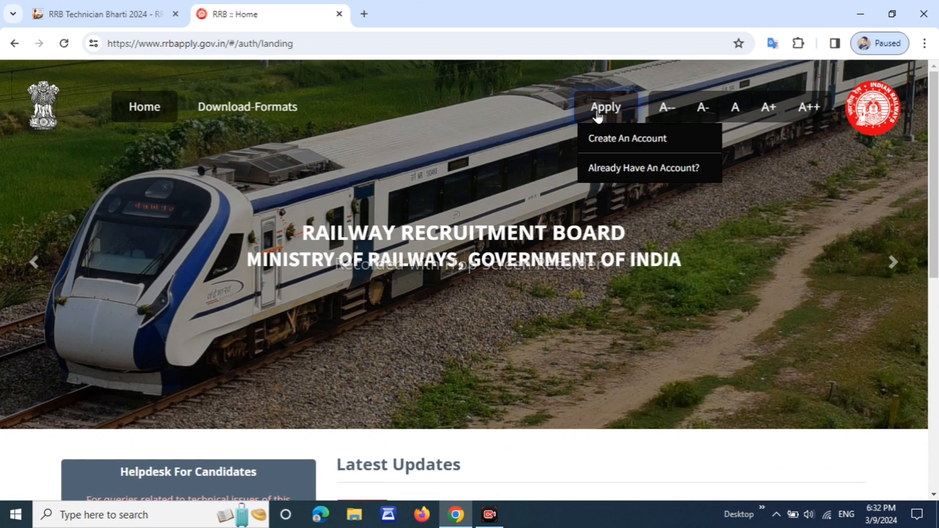
click(635, 142)
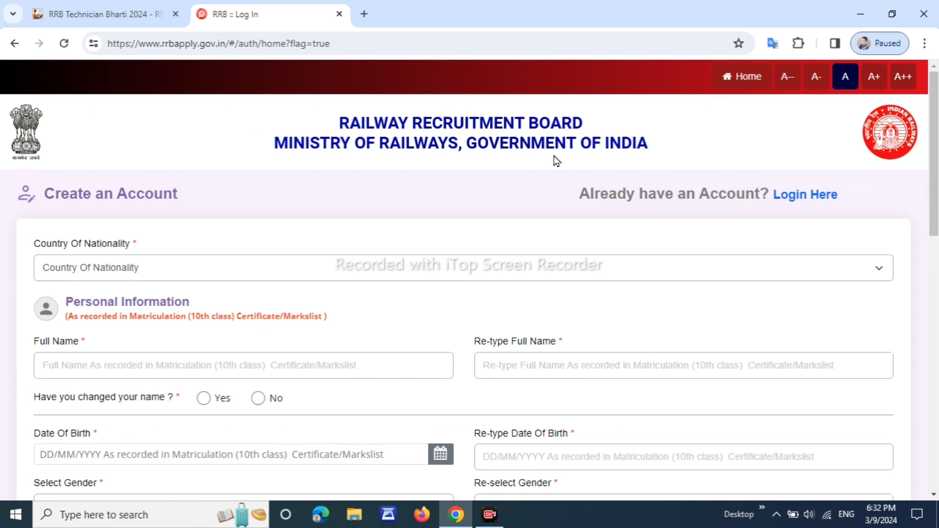
Set the country of nationality to India.
scroll(538, 159, down, 2)
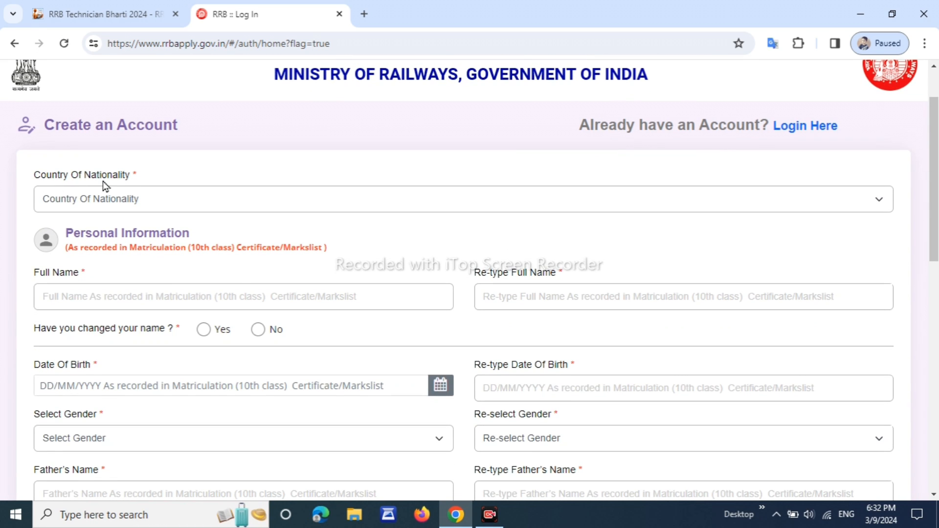
drag(49, 173, 100, 179)
click(121, 200)
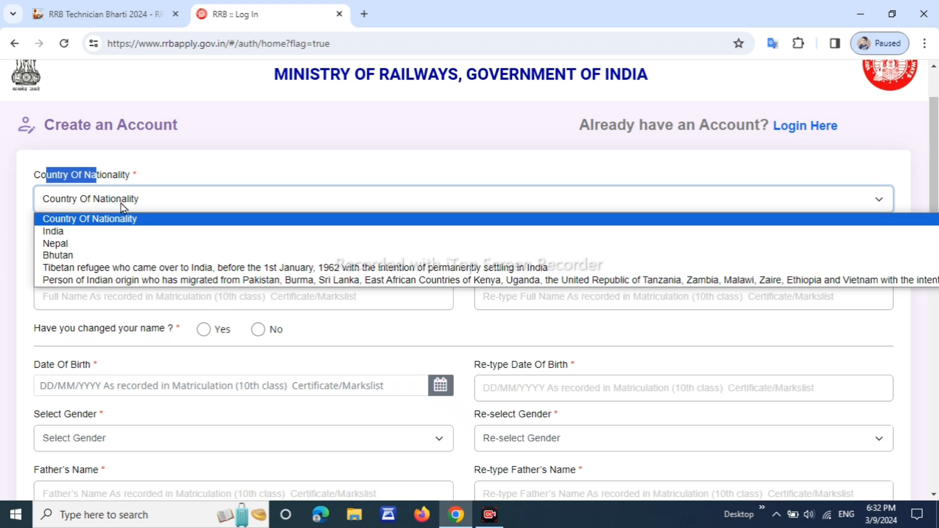
click(130, 231)
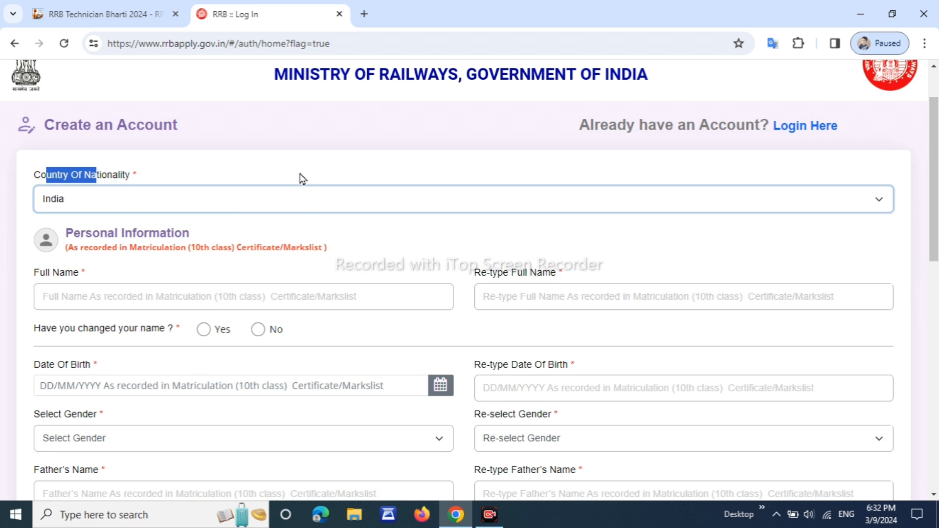
Fill in the candidate's full name and its re-typed confirmation in the personal information section.
scroll(296, 166, down, 3)
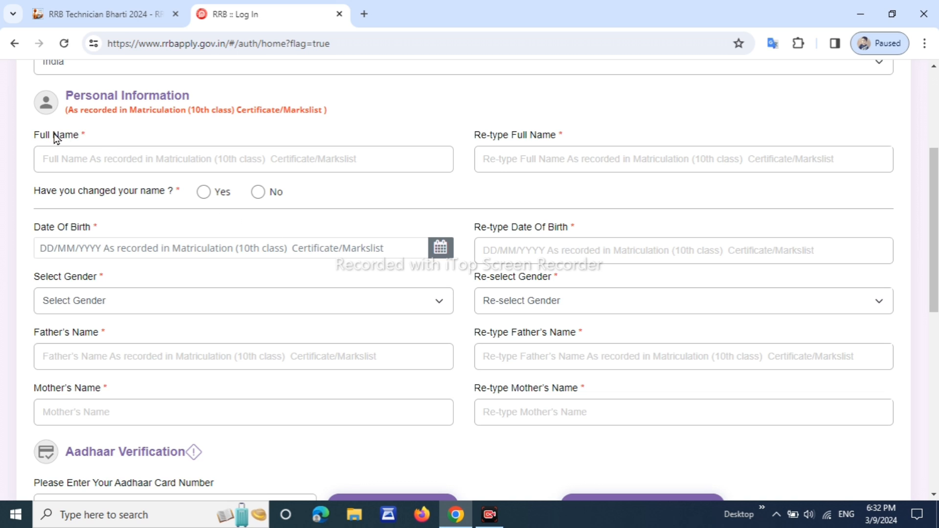
drag(37, 137, 73, 139)
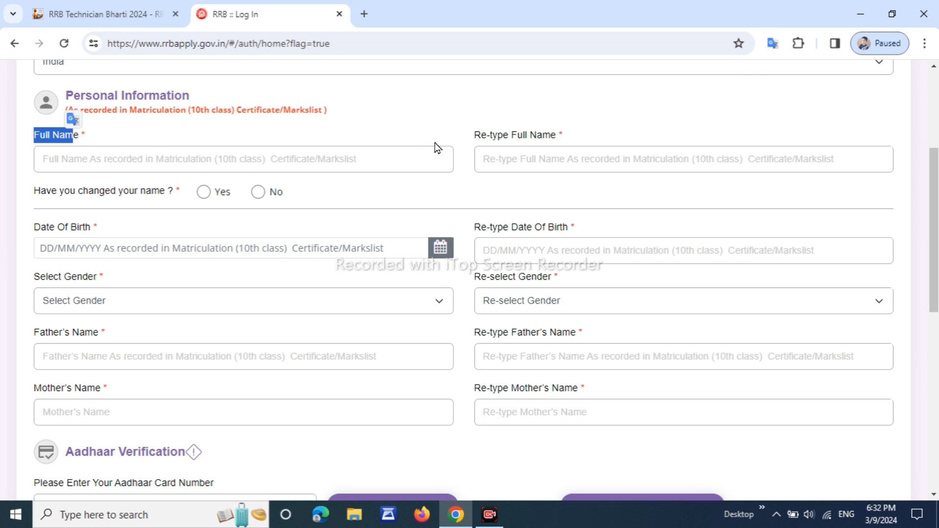
drag(471, 134, 581, 143)
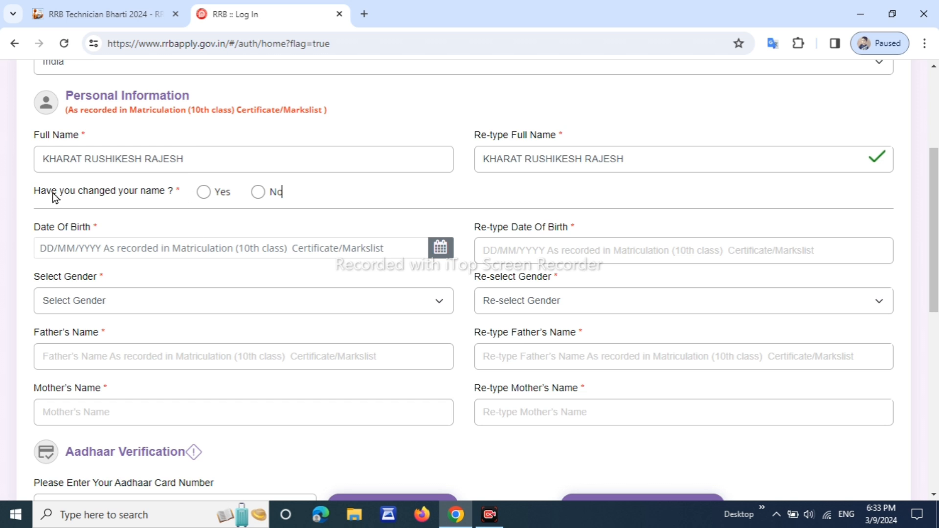
Show the changed-name fields by answering Yes to the name-change question, and set the answer to No.
drag(52, 192, 117, 192)
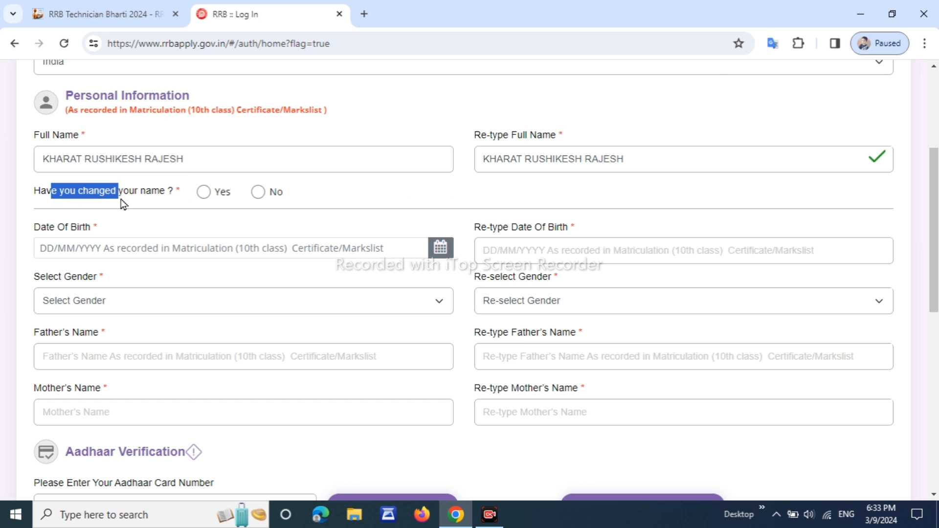
click(203, 193)
click(426, 339)
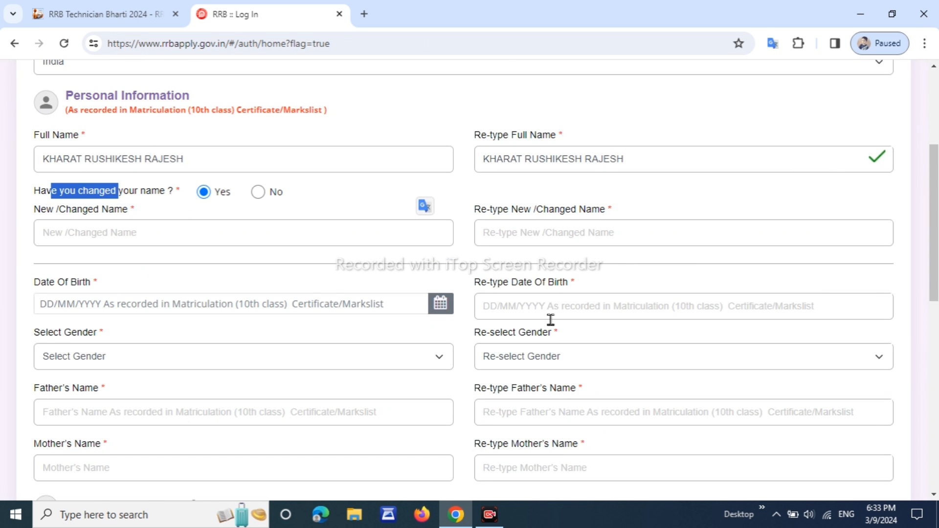
drag(55, 228, 125, 229)
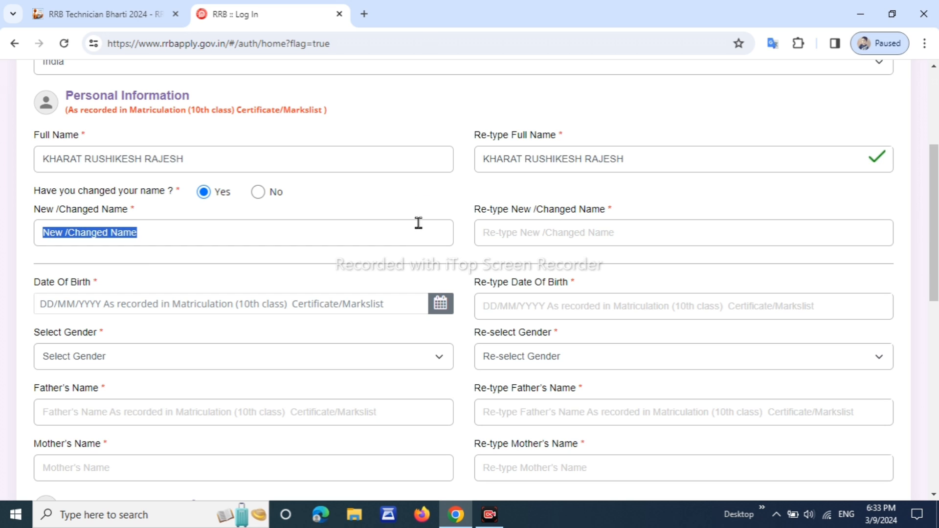
drag(524, 210, 586, 210)
click(258, 193)
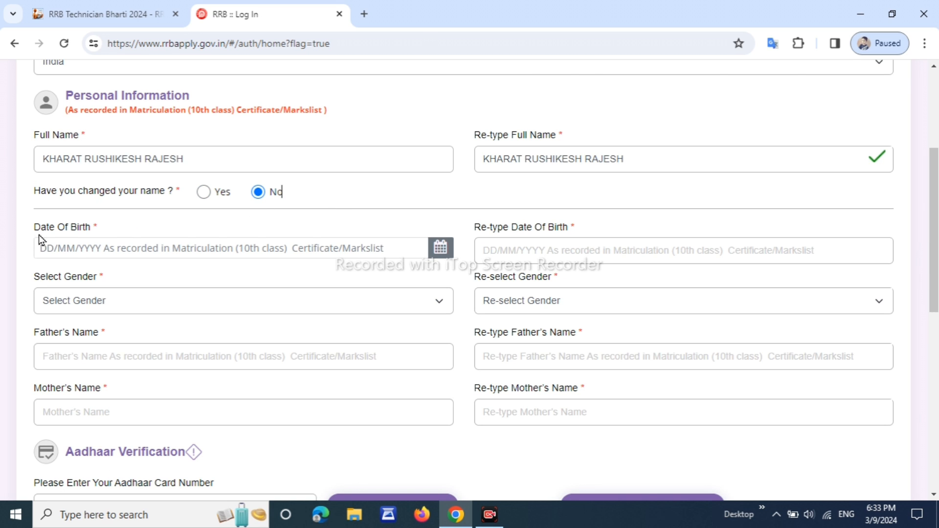
Examine the date of birth calendar and the re-type date of birth field without entering a date.
drag(39, 235, 96, 234)
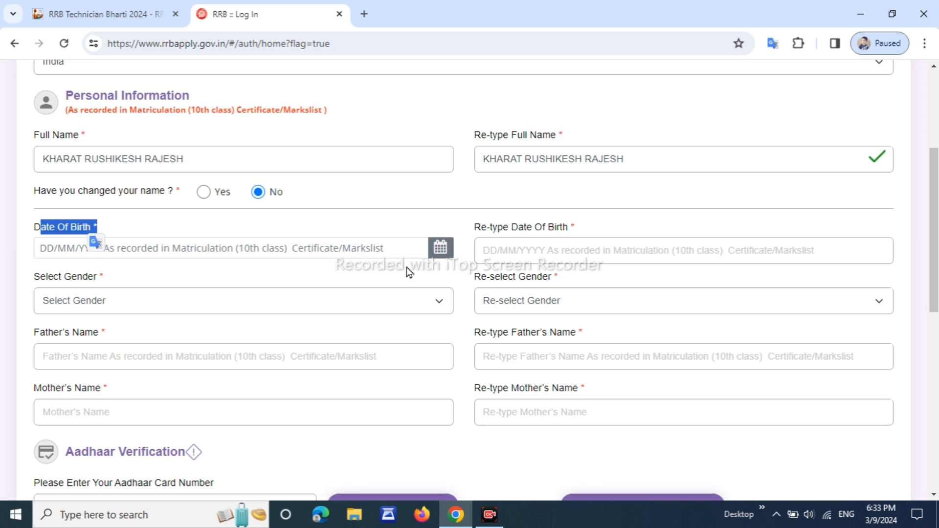
click(441, 250)
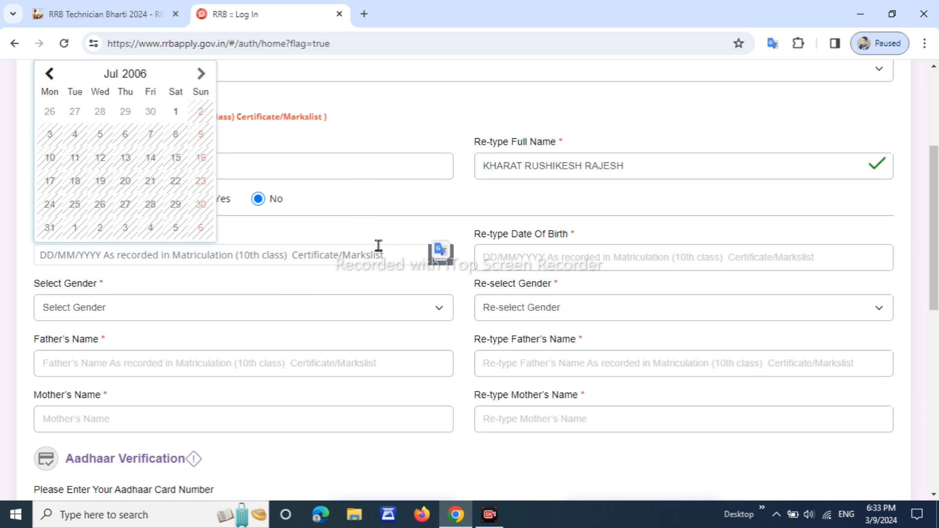
click(386, 228)
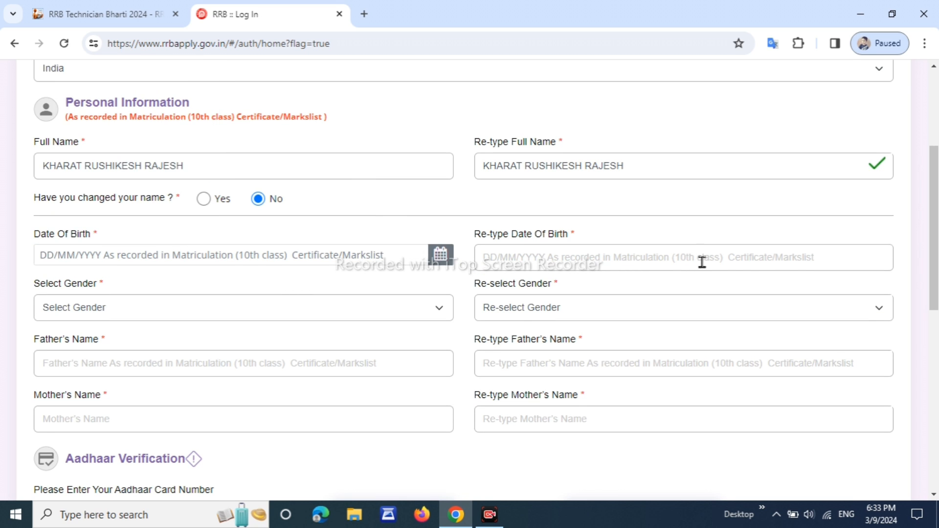
click(647, 258)
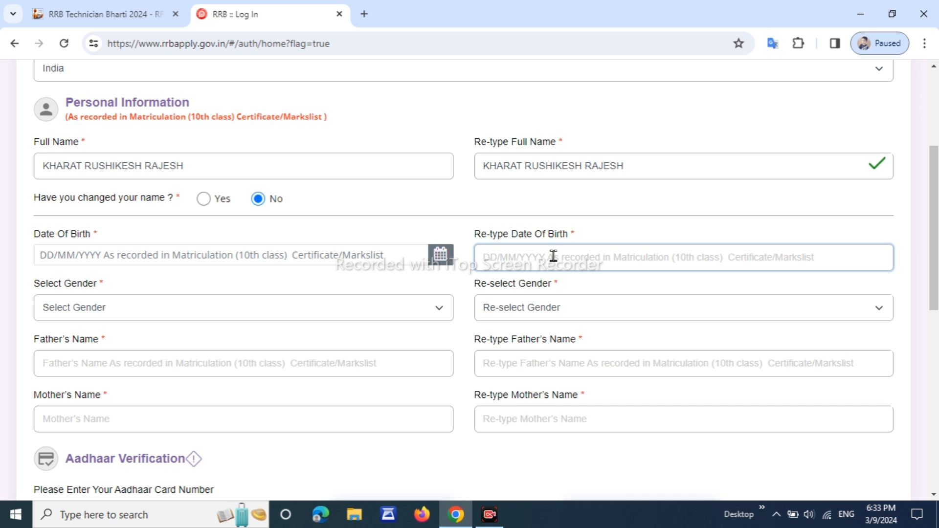
Set the gender to Male and re-select Male as its confirmation.
click(170, 308)
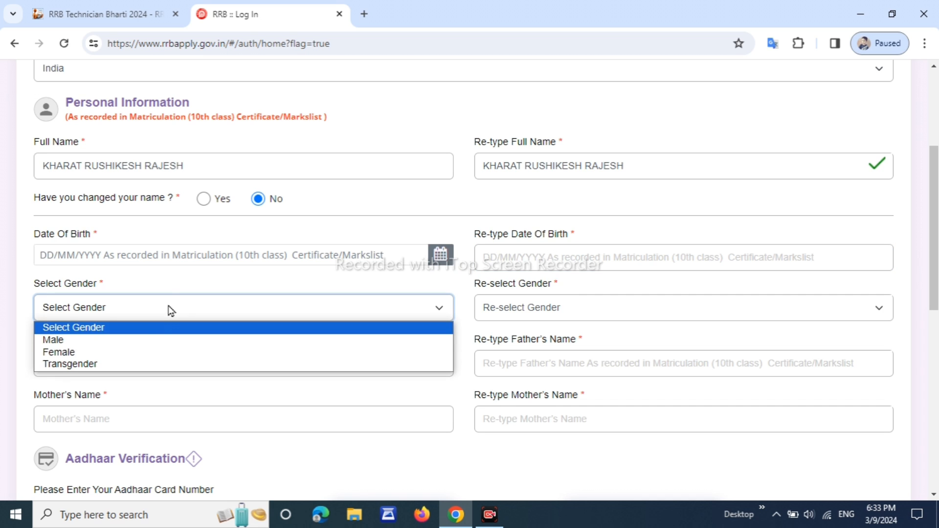
click(129, 342)
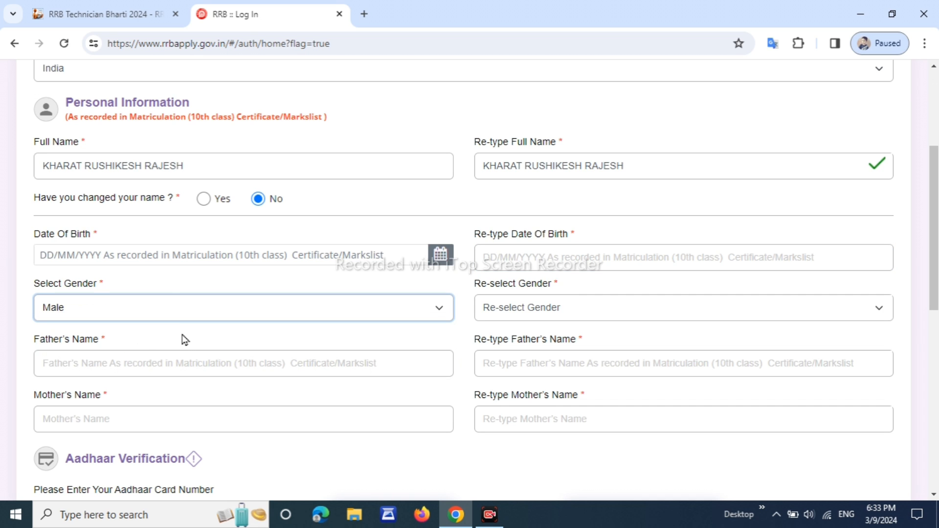
drag(487, 288, 543, 295)
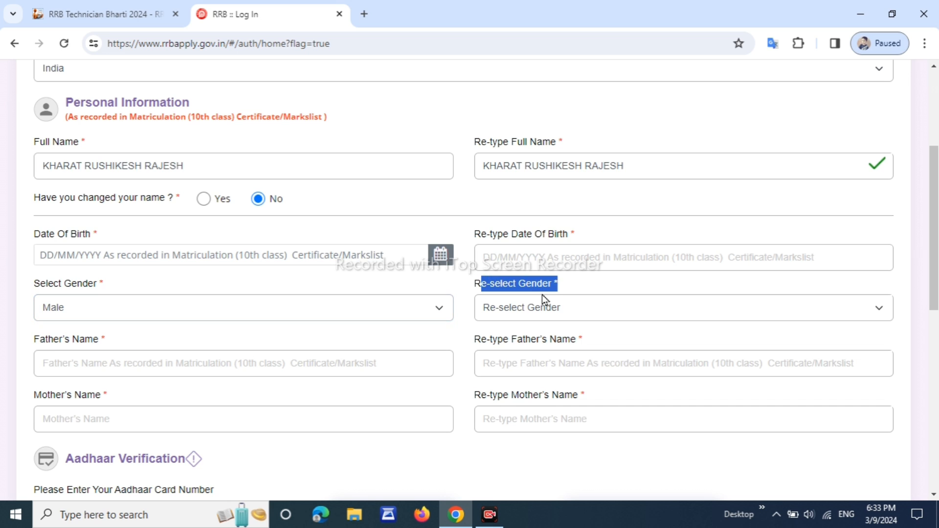
click(614, 319)
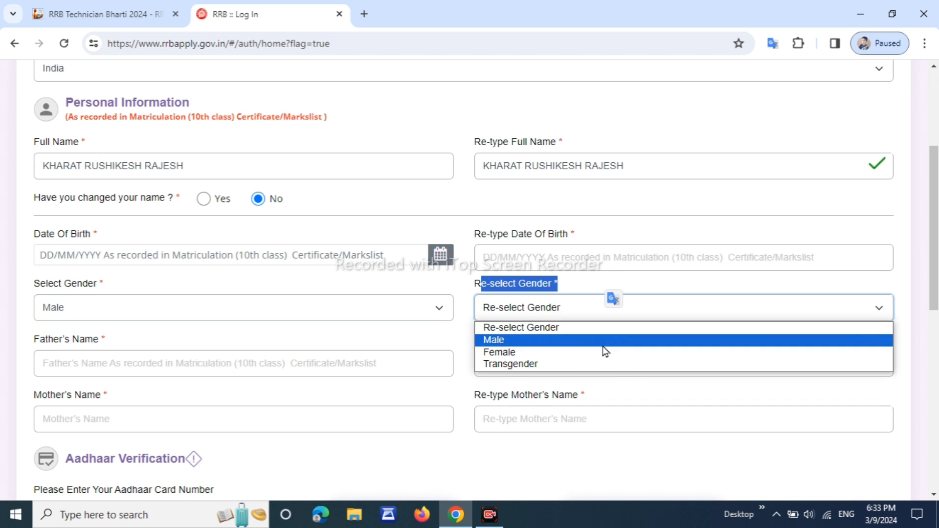
click(599, 341)
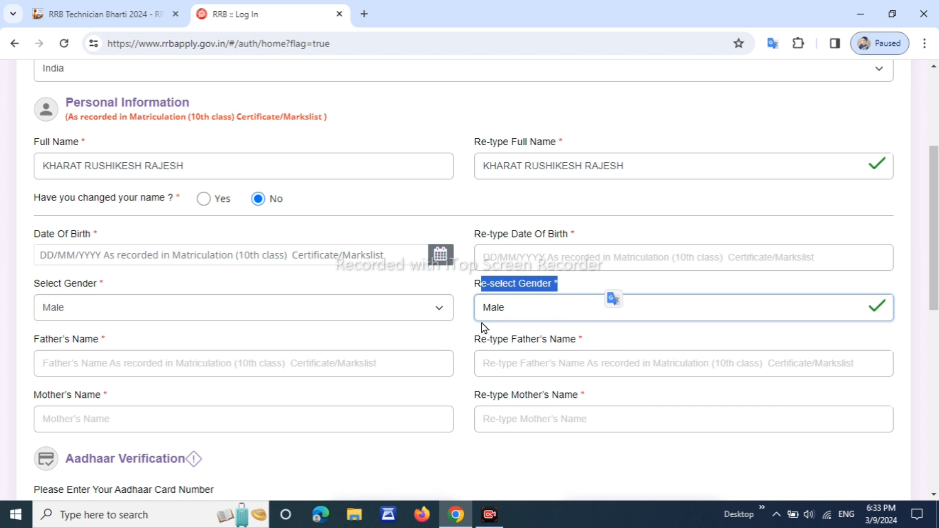
click(488, 338)
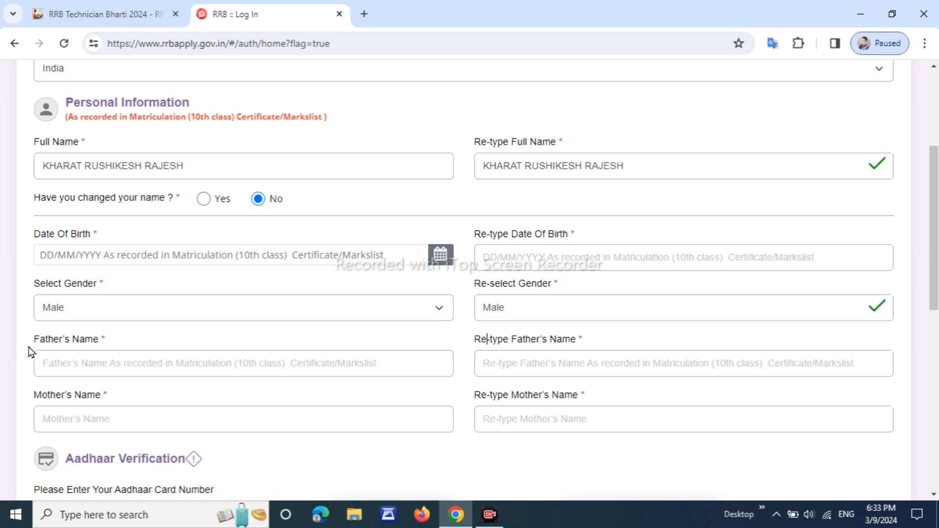
Review the father's name and mother's name fields together with their re-type fields.
drag(29, 346, 86, 346)
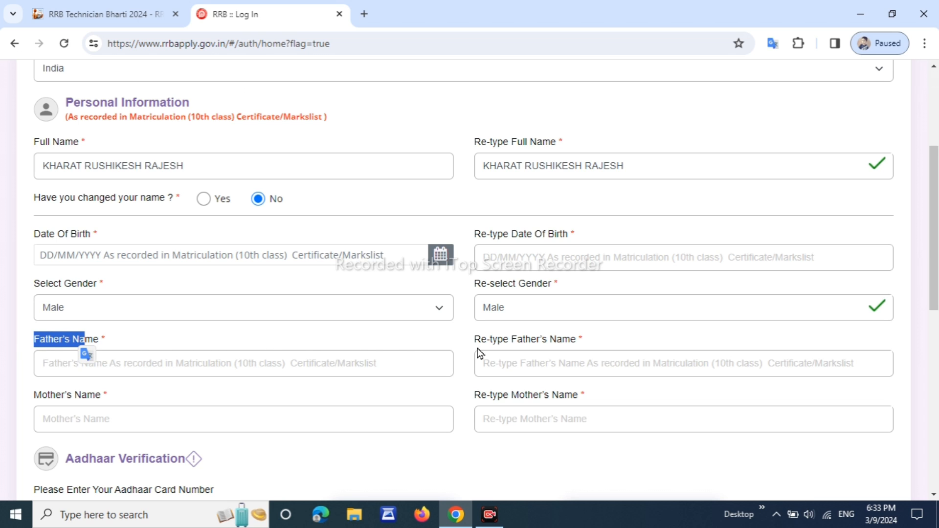
drag(480, 339, 562, 339)
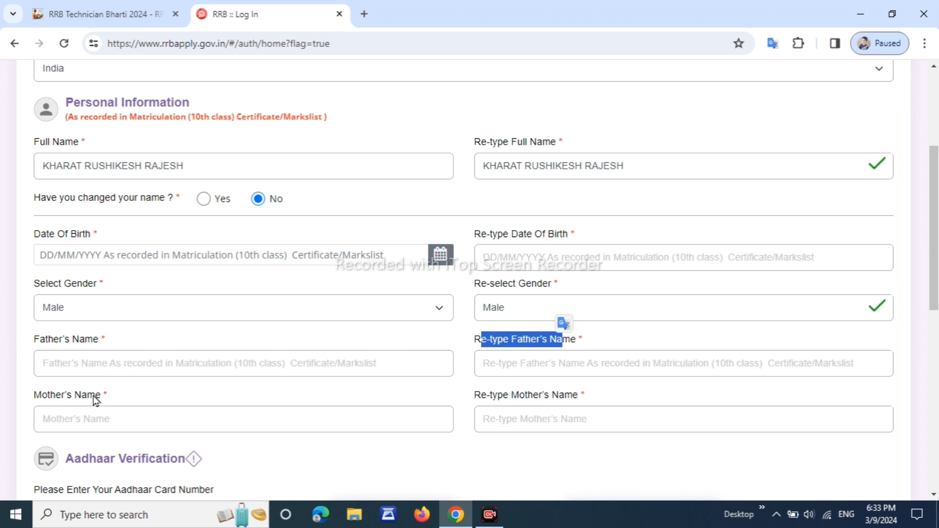
drag(35, 395, 101, 398)
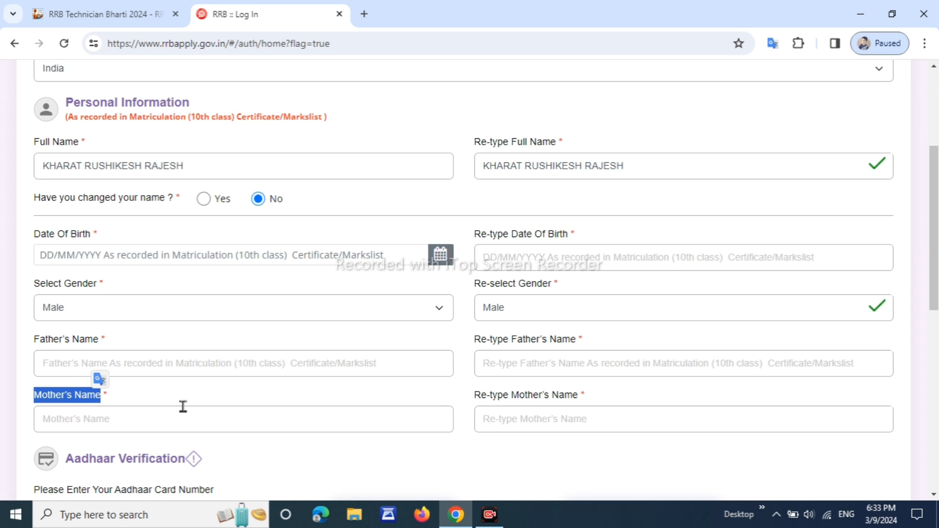
drag(474, 395, 573, 396)
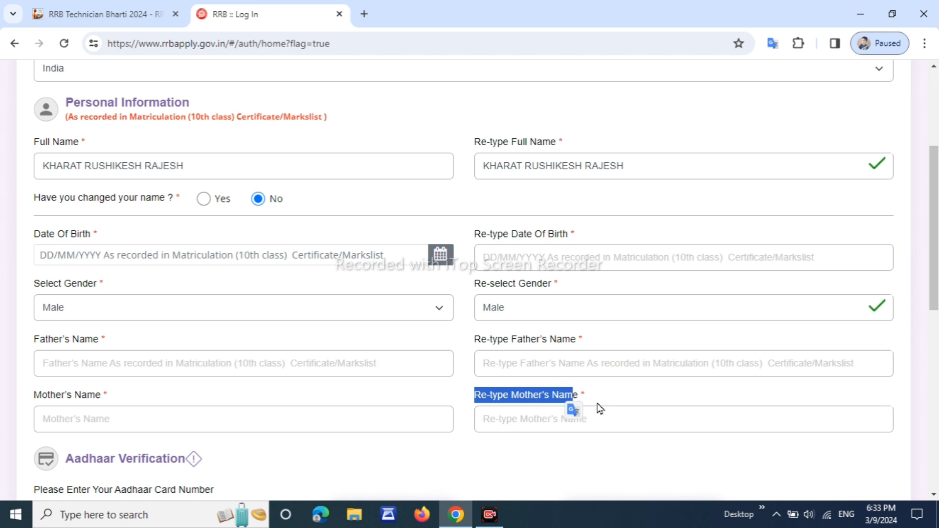
click(651, 393)
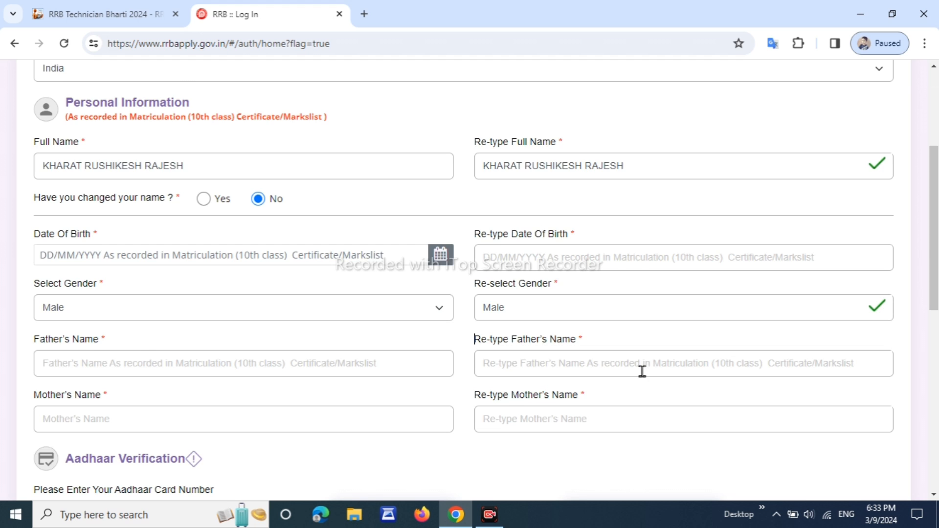
Enter the candidate's Aadhaar card number and start the verification using Aadhaar.
scroll(643, 371, down, 8)
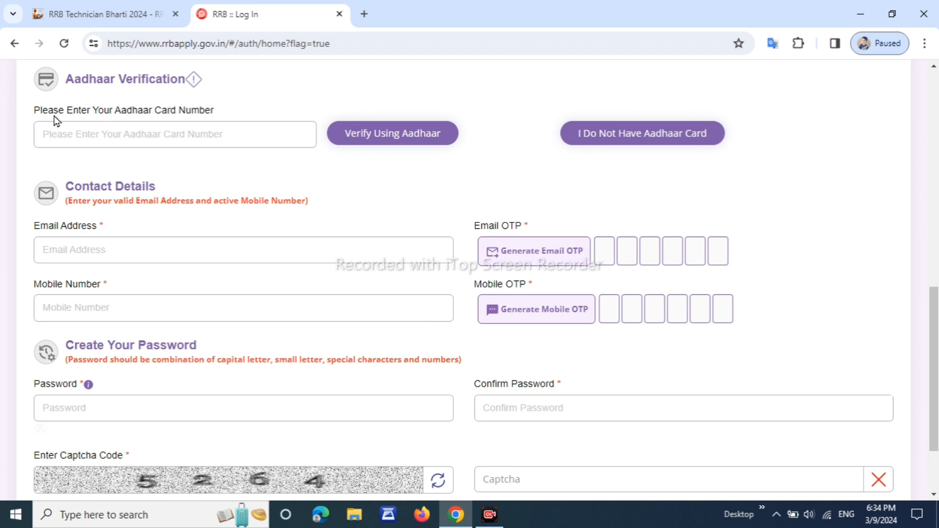
drag(58, 112, 274, 106)
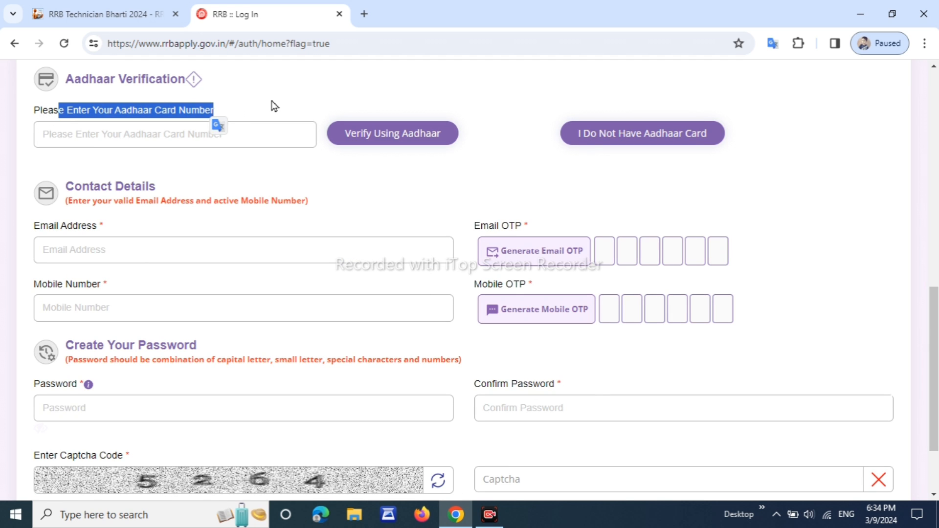
click(276, 106)
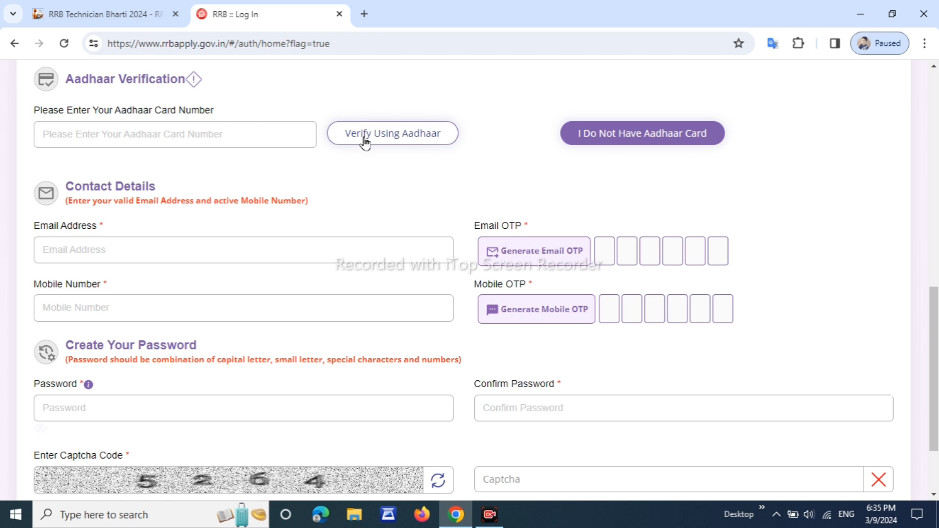
click(227, 126)
key(ctrl+v)
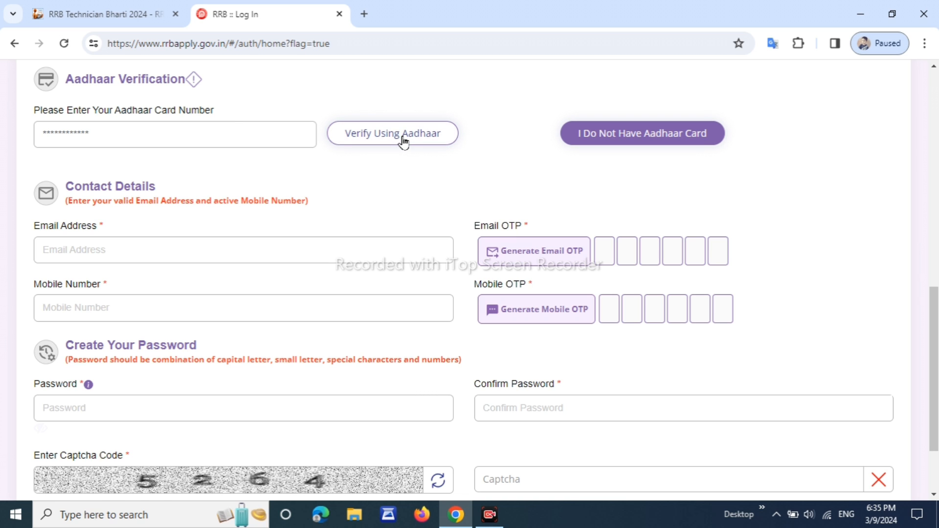
click(404, 142)
Declare that the Aadhaar details match the matriculation certificate, and give consent to Aadhaar-based authentication.
key(ctrl+plus)
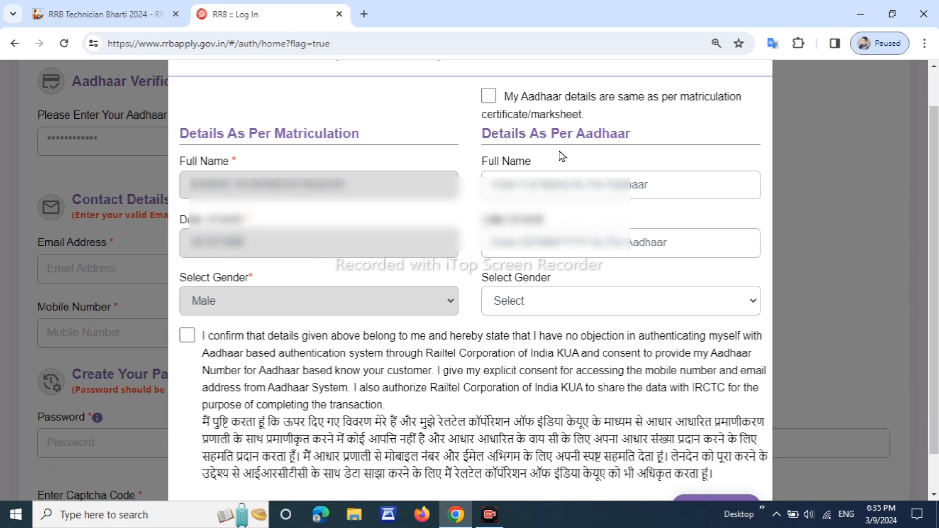
click(489, 97)
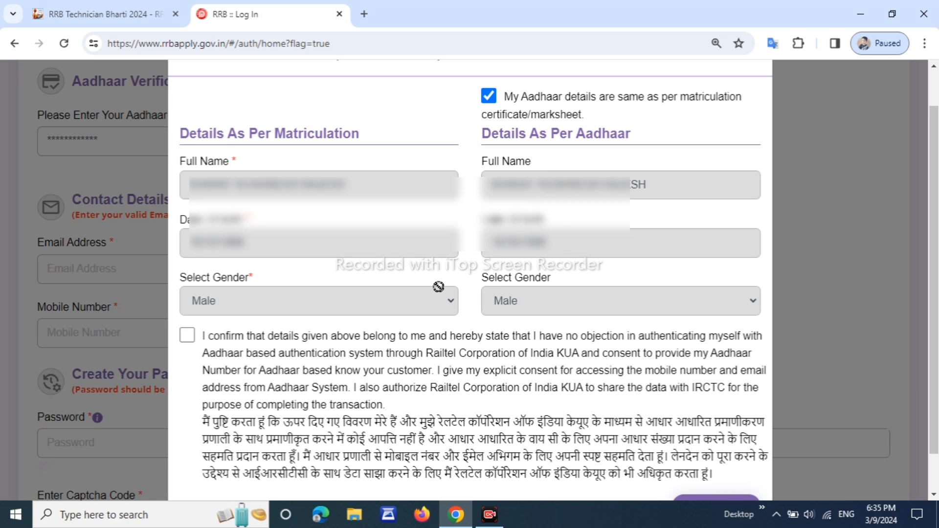
click(190, 339)
scroll(212, 341, down, 1)
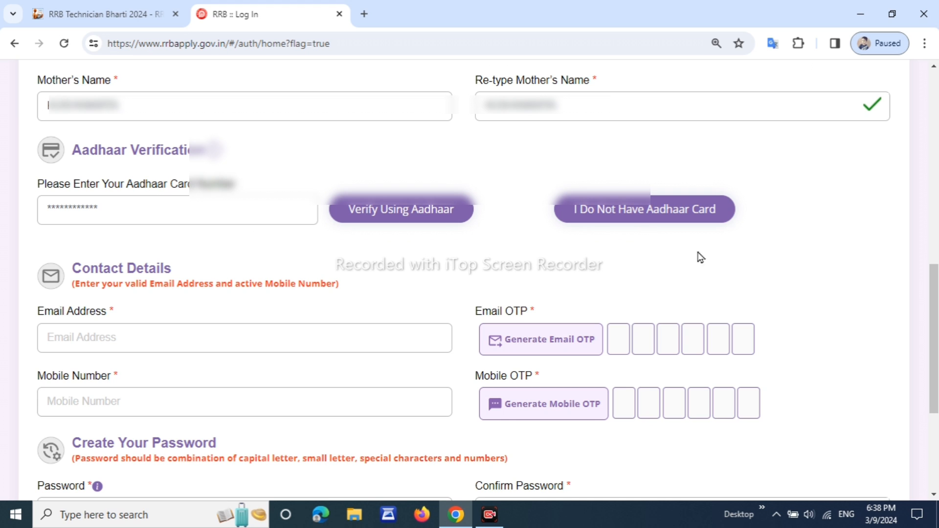
Declare that the candidate has no Aadhaar card and select PAN as the valid proof of ID.
click(650, 217)
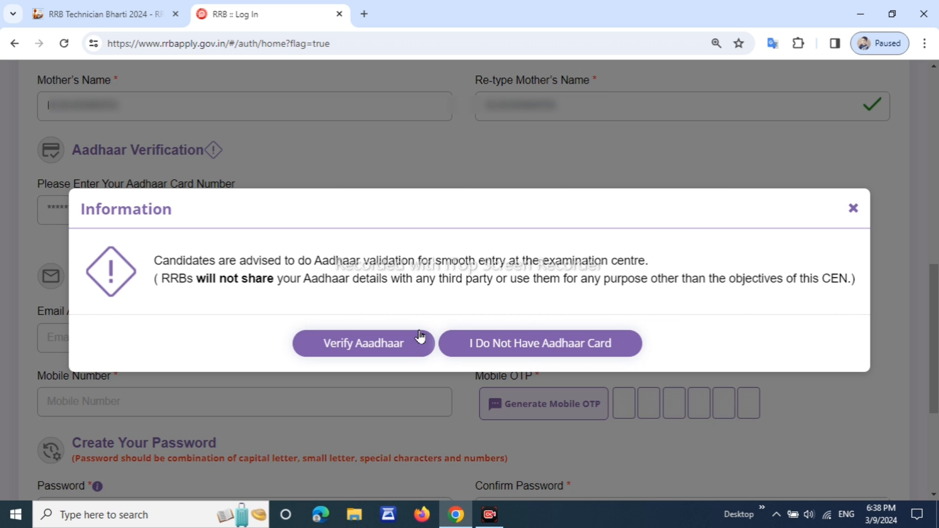
click(530, 350)
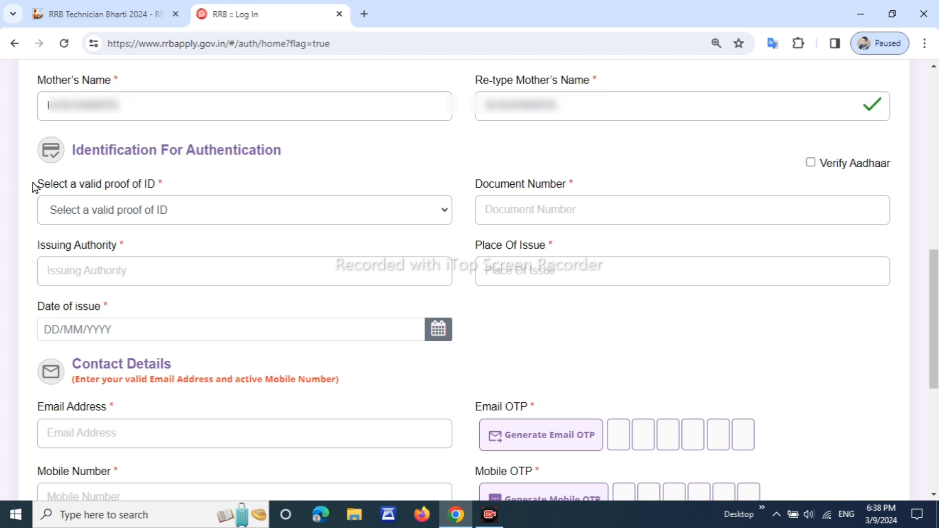
drag(34, 187, 128, 189)
click(201, 214)
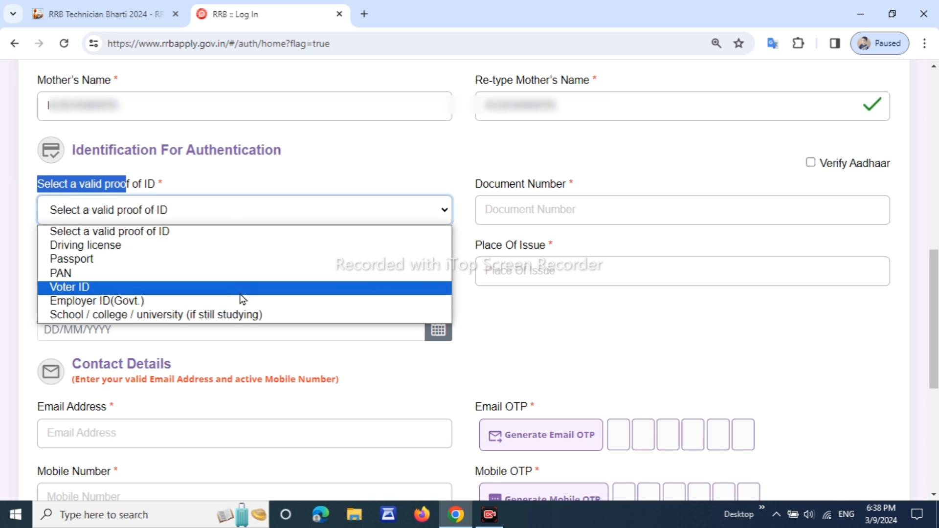
click(236, 273)
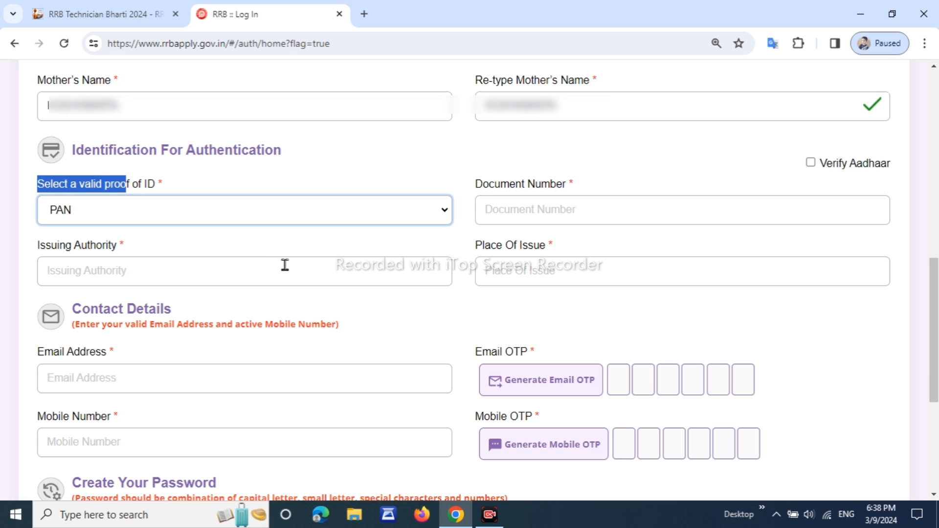
Enter GOV OF INDIA as the issuing authority of the PAN and place the cursor in its place of issue field.
drag(477, 188, 563, 187)
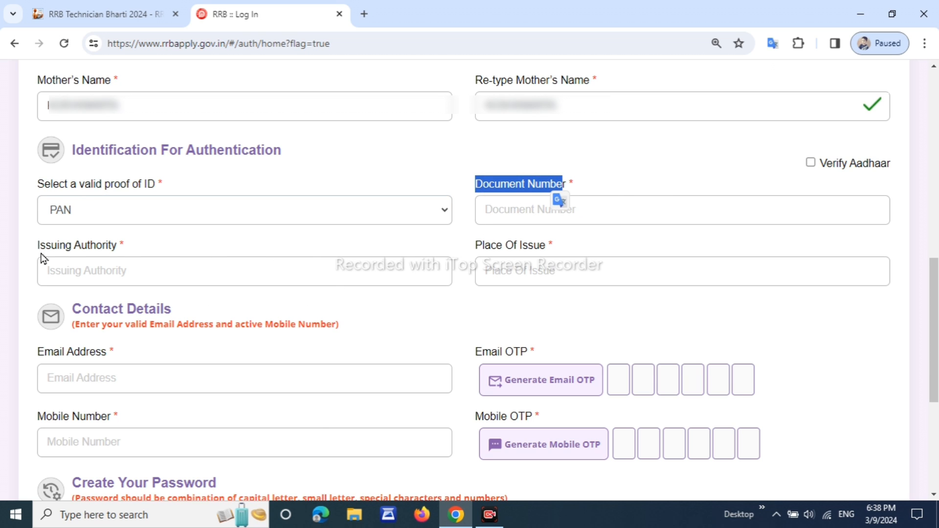
drag(40, 245, 176, 259)
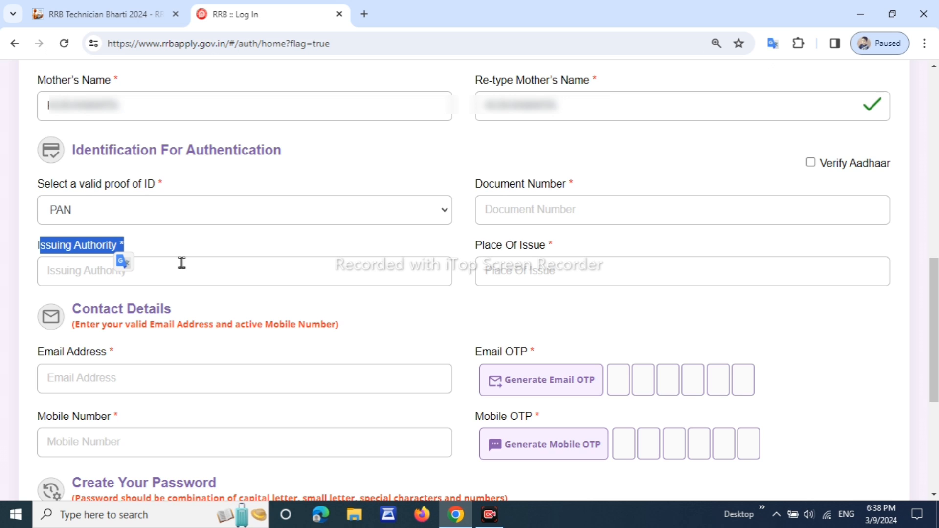
click(184, 267)
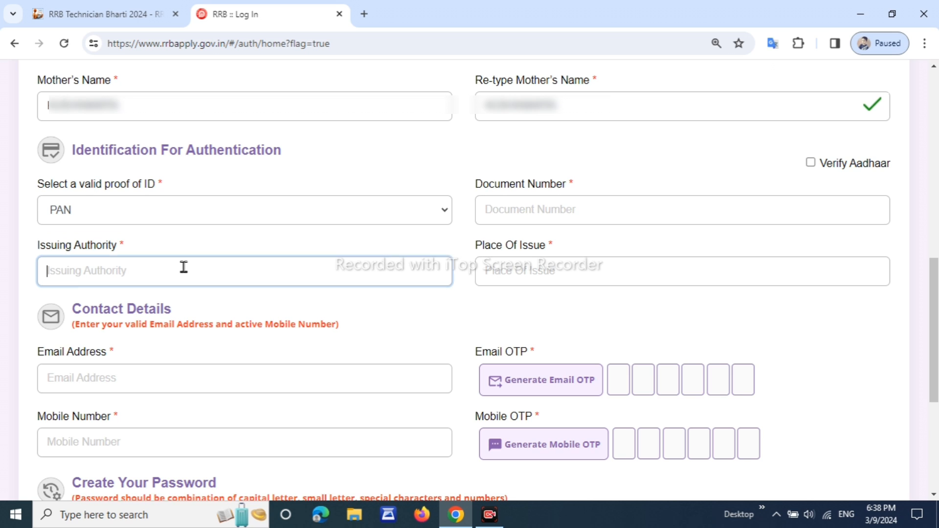
text(GOV OF INDIA)
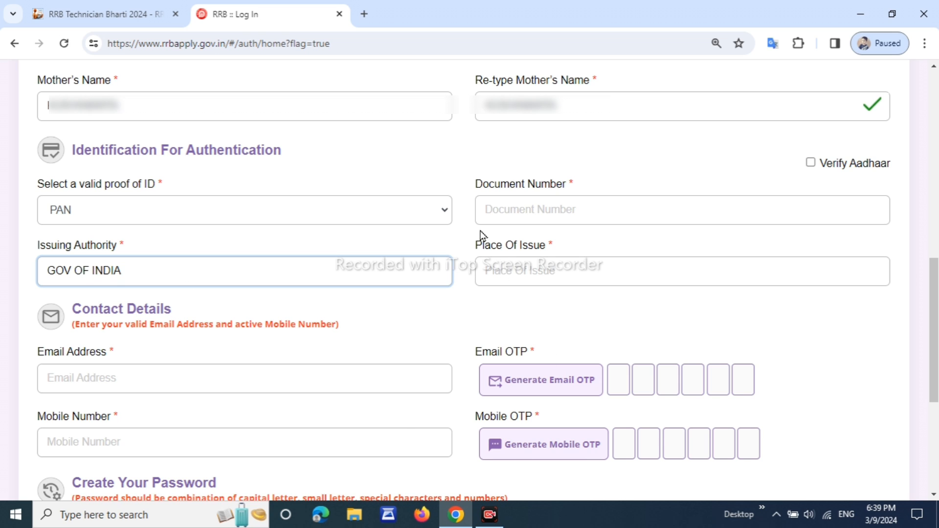
drag(477, 247, 595, 257)
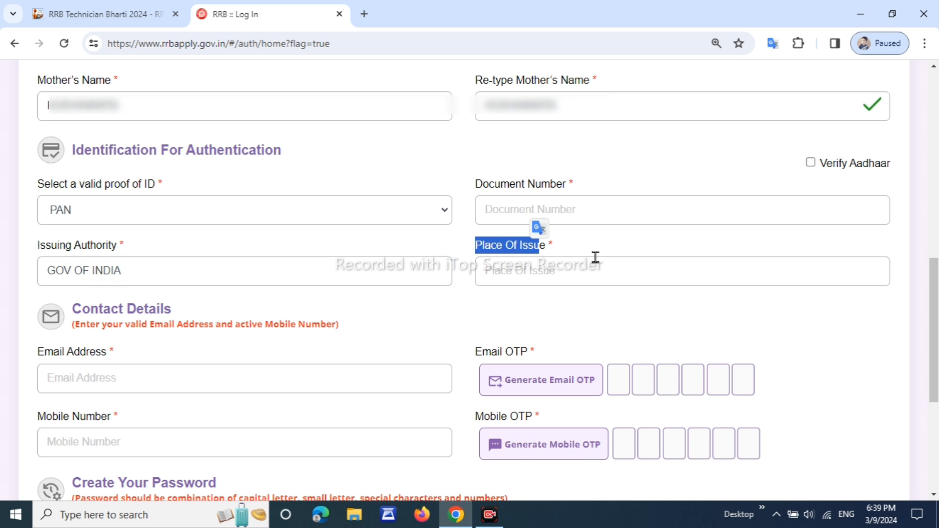
click(547, 274)
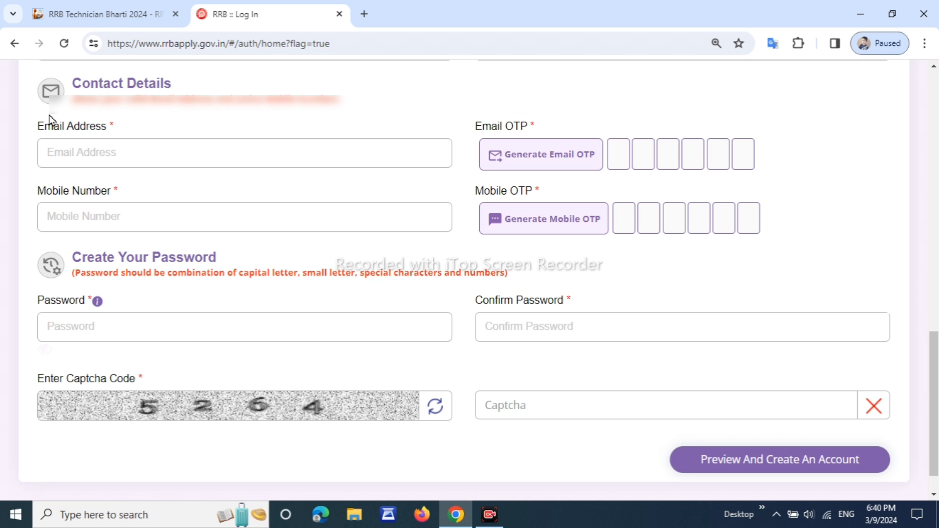
Review the email address and mobile number fields, the password composition rules and the confirm password field.
drag(48, 128, 121, 130)
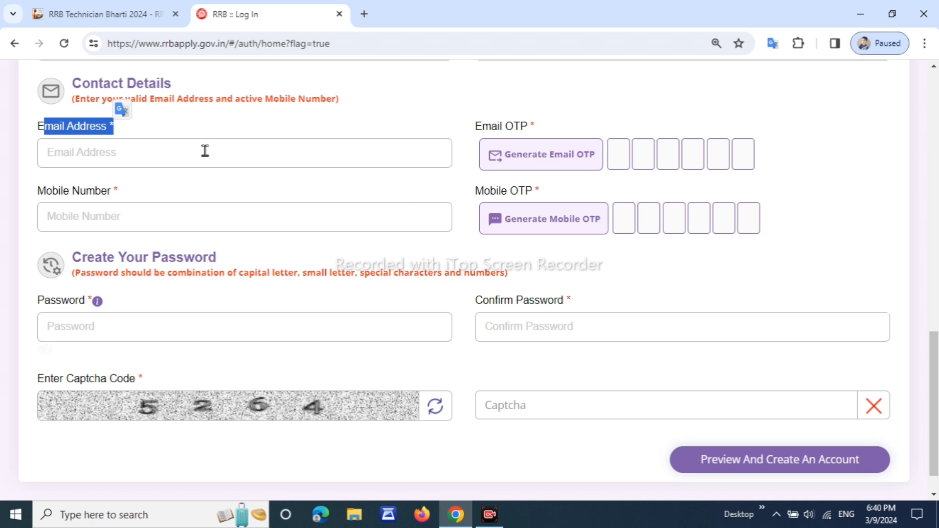
drag(46, 189, 103, 190)
click(192, 192)
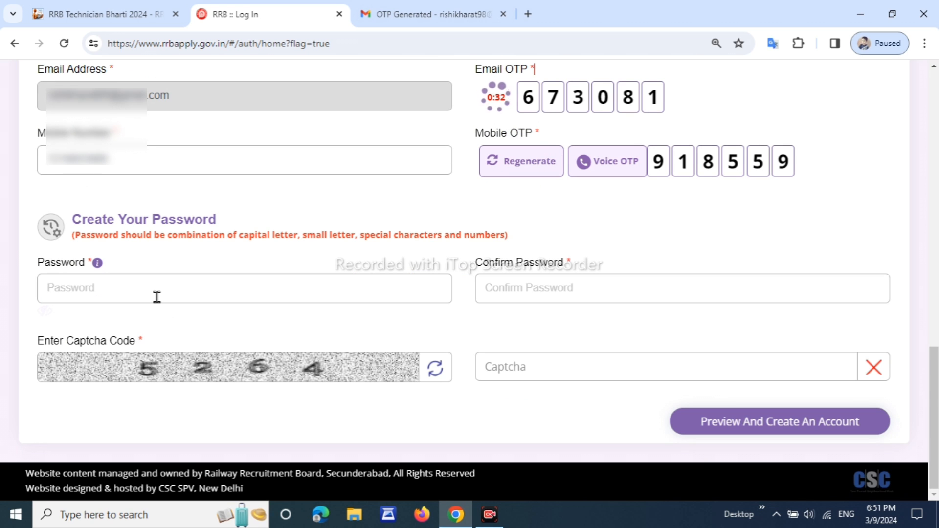
drag(38, 263, 56, 260)
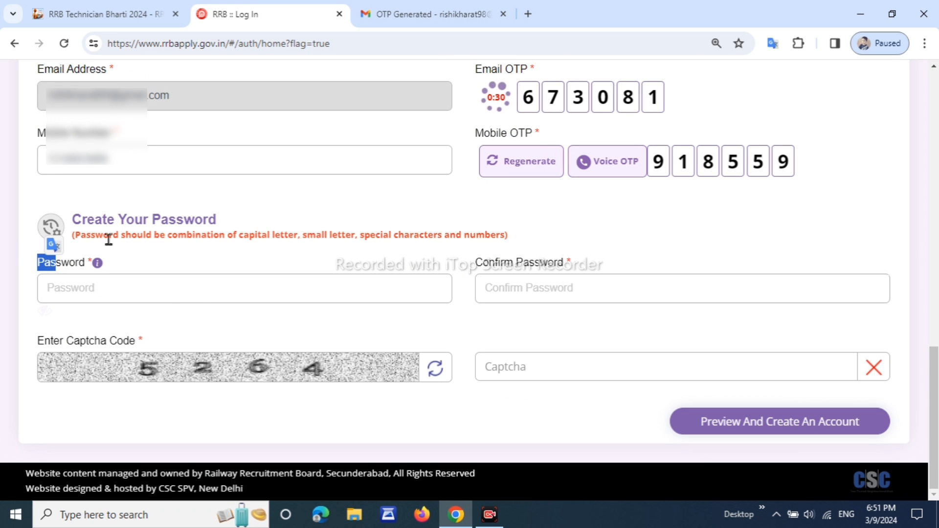
drag(243, 233, 394, 236)
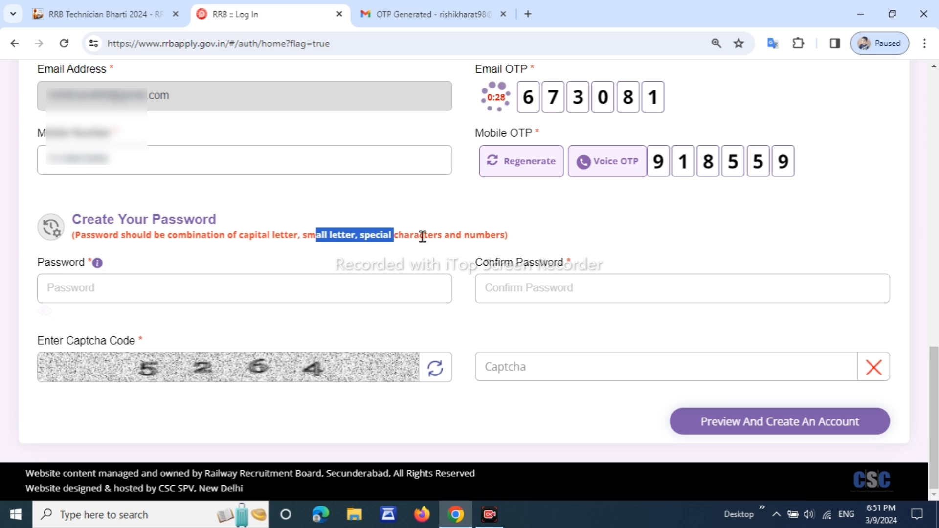
click(504, 235)
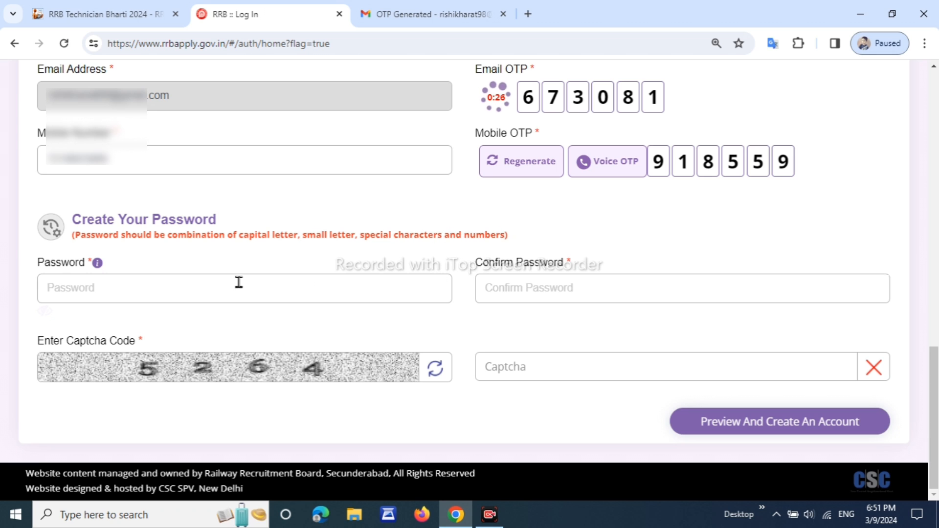
drag(495, 263, 558, 262)
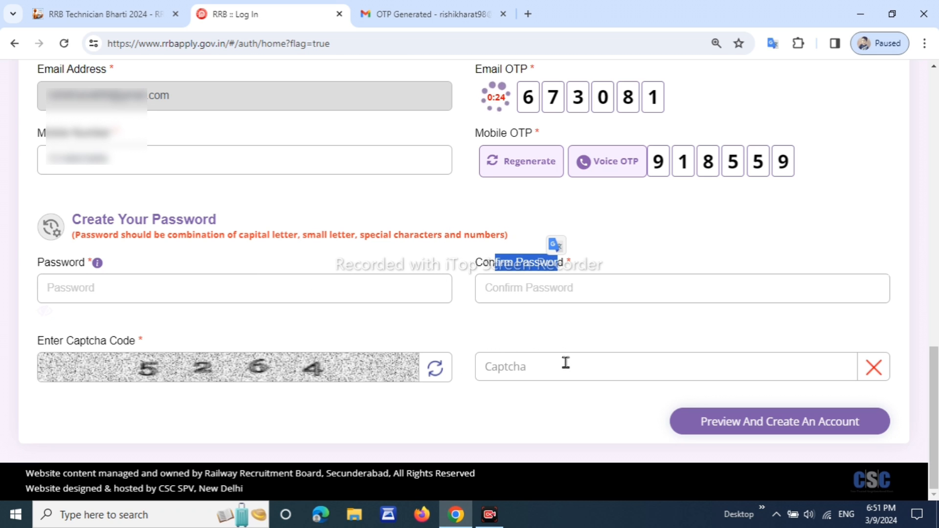
Preview the registration details, declare them re-checked and found correct, and create the account.
click(808, 434)
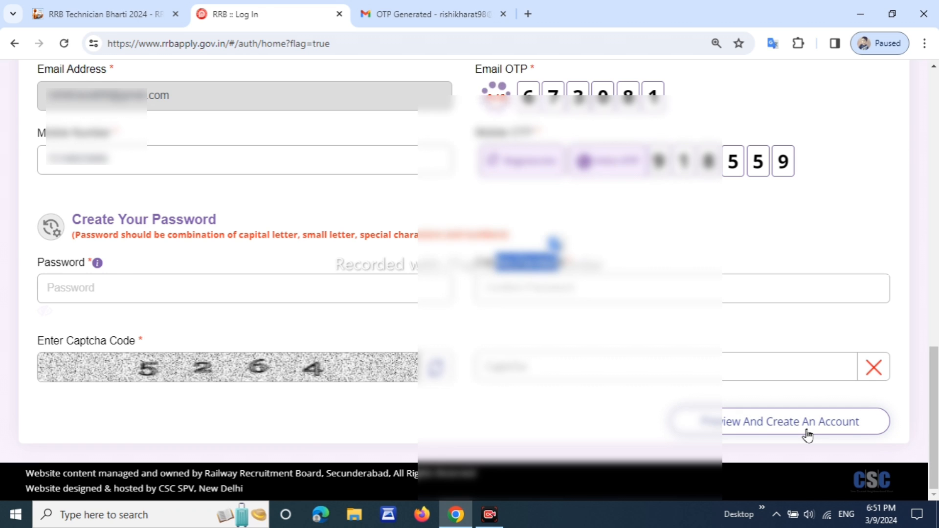
scroll(708, 285, down, 3)
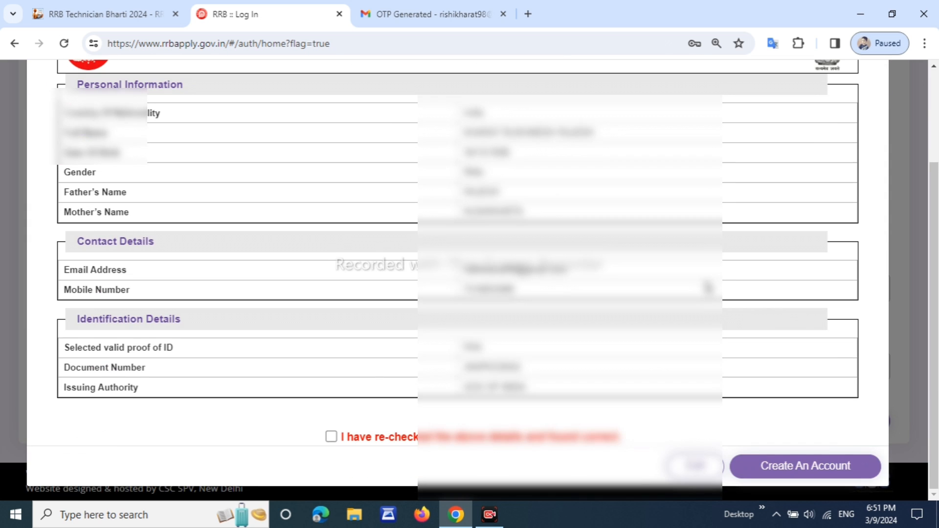
click(332, 437)
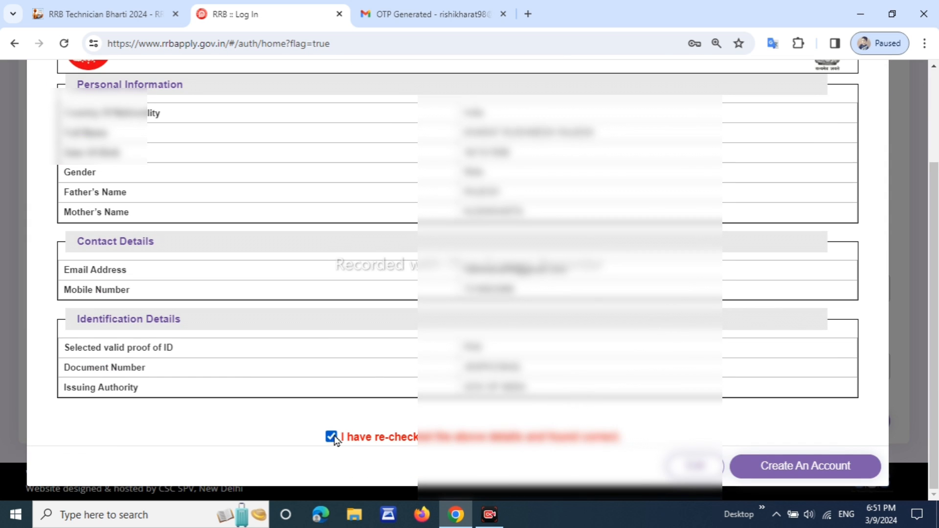
click(807, 466)
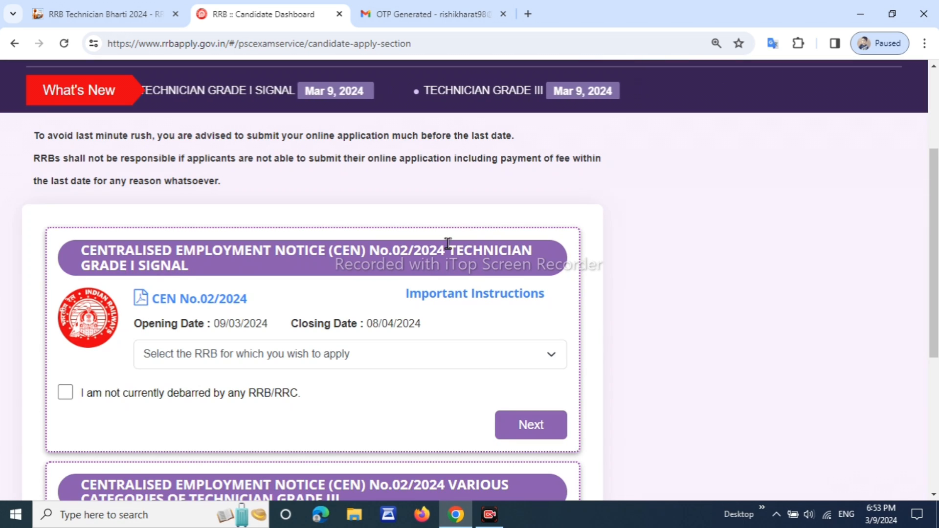
Choose Mumbai as the RRB for the CEN No.02/2024 Technician Grade III notice, declare no current debarment, and proceed to the application.
drag(448, 248, 469, 273)
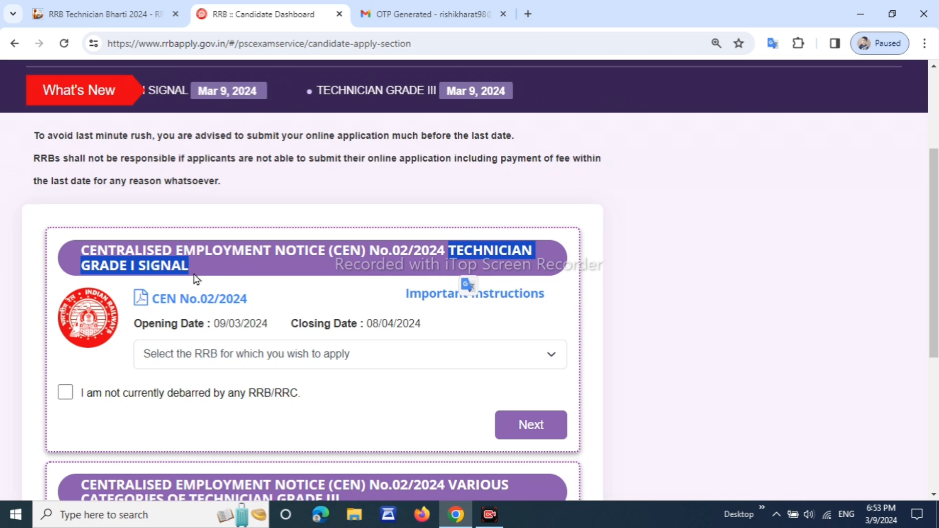
scroll(216, 273, down, 4)
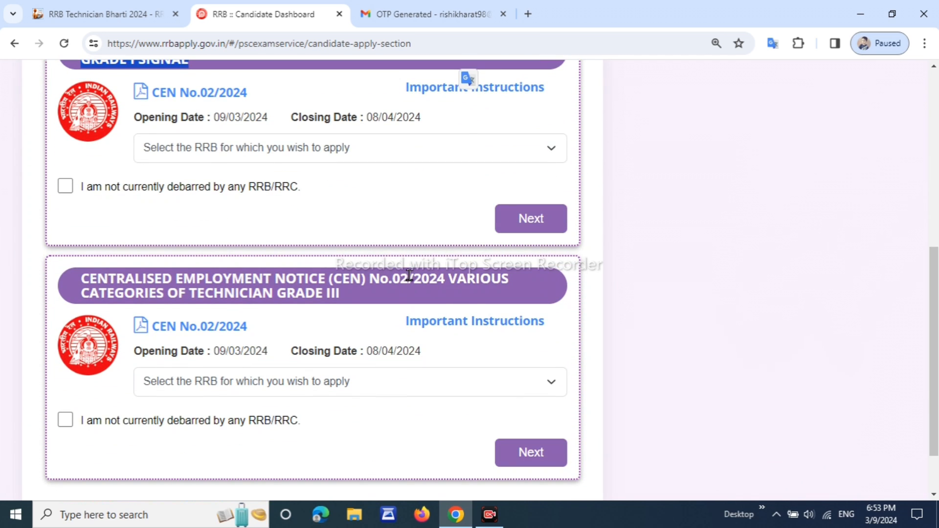
drag(188, 293, 351, 302)
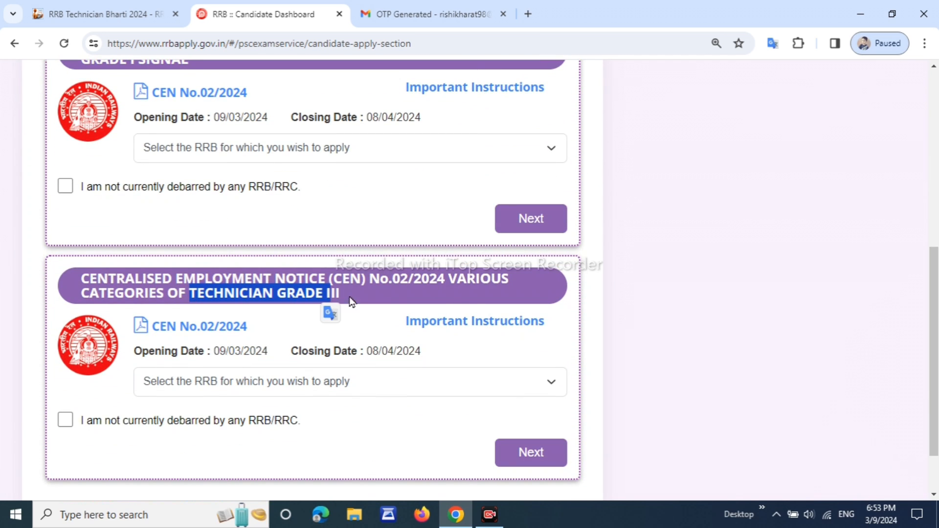
scroll(358, 404, down, 2)
click(376, 313)
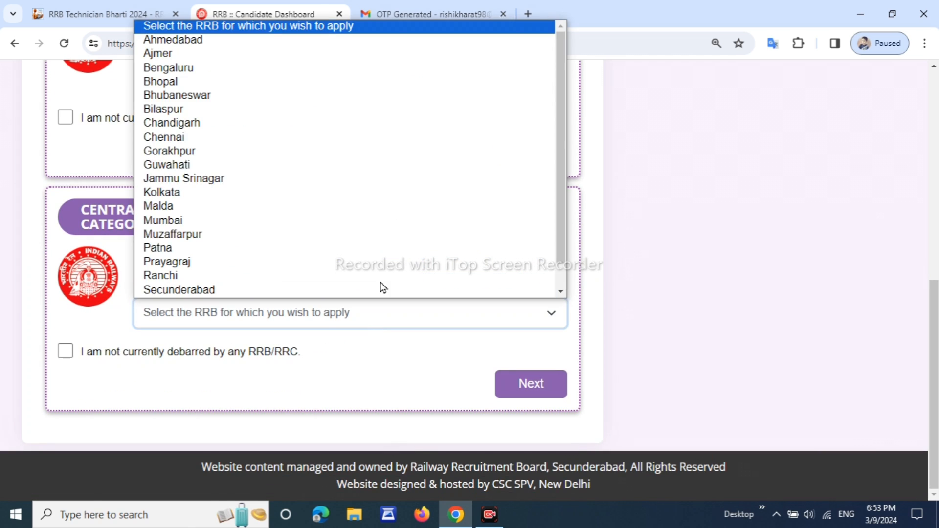
click(359, 221)
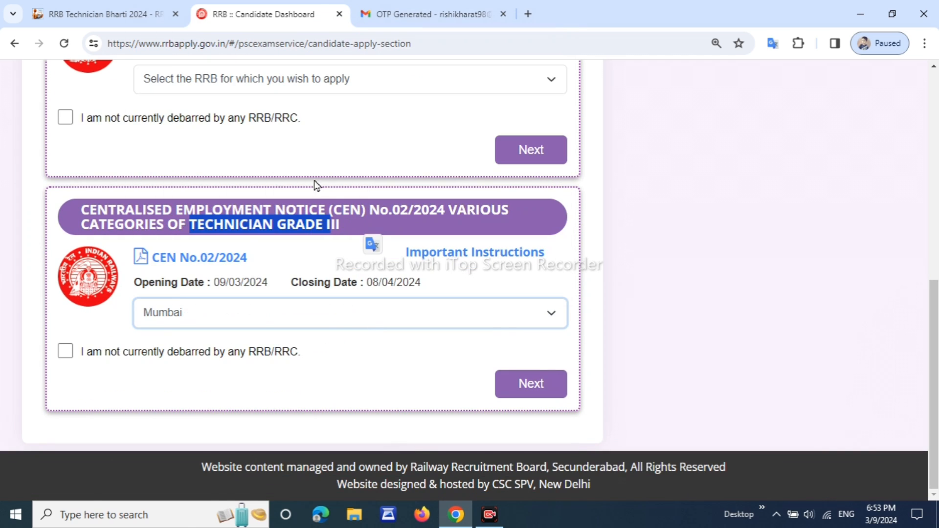
click(63, 352)
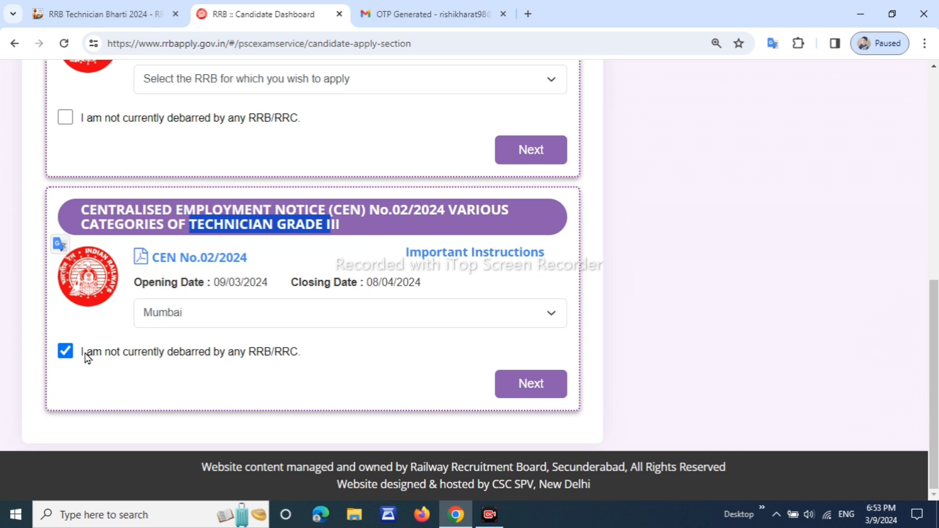
click(209, 361)
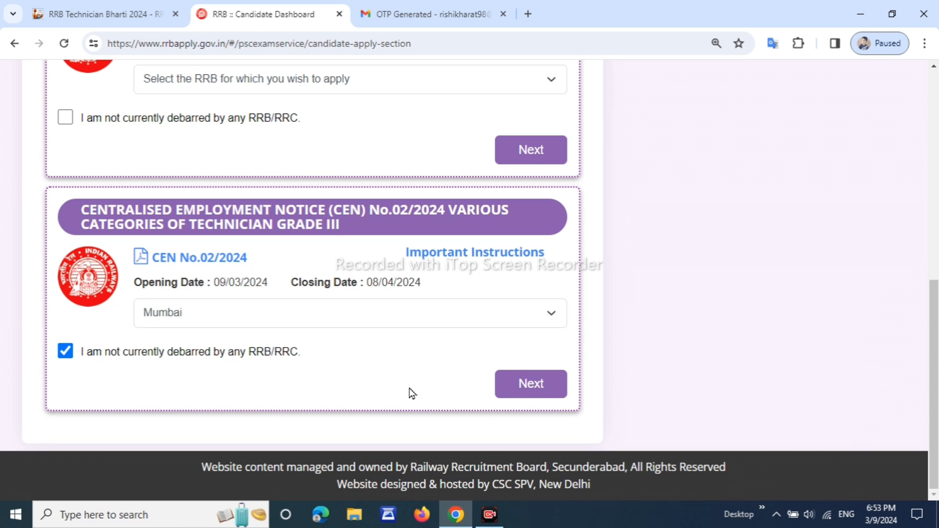
click(531, 394)
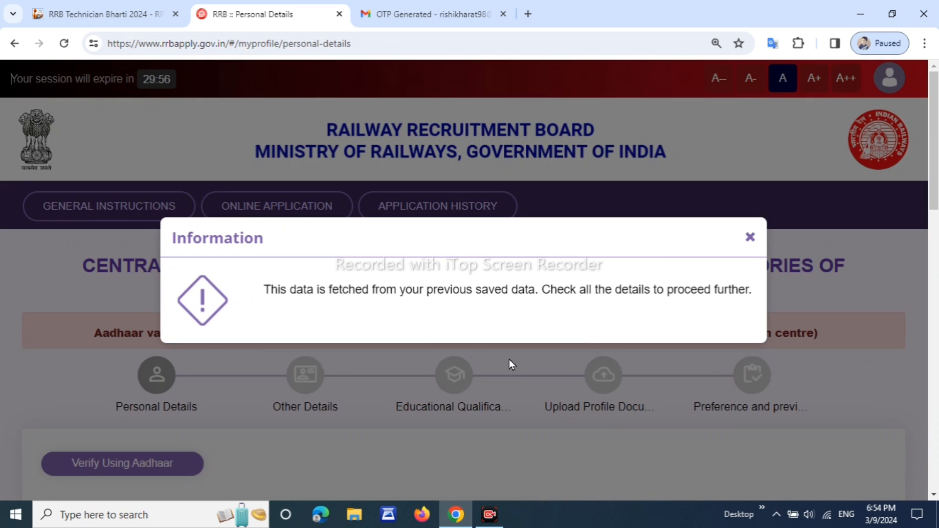
Dismiss the saved-data information notices and look over the application stages from Other Details to the preference and preview stage.
click(750, 237)
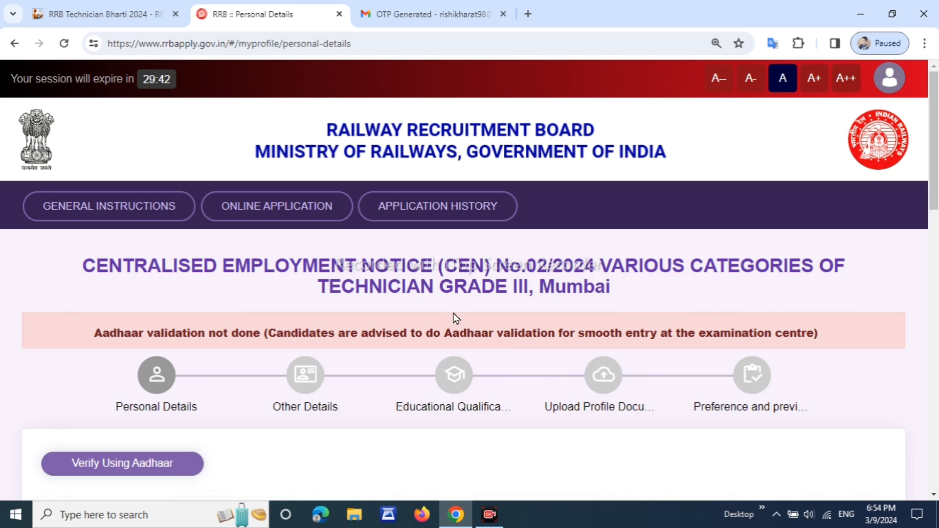
drag(291, 407, 335, 415)
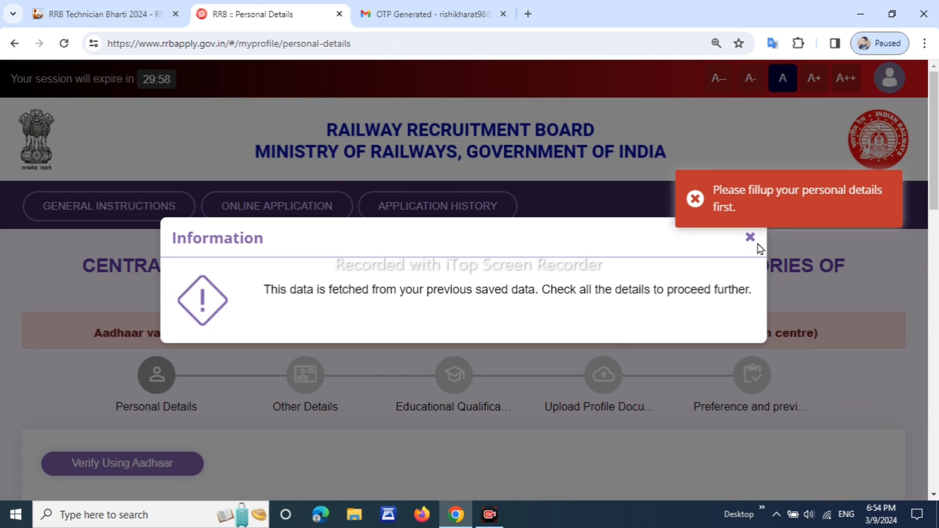
click(751, 240)
drag(554, 411, 569, 409)
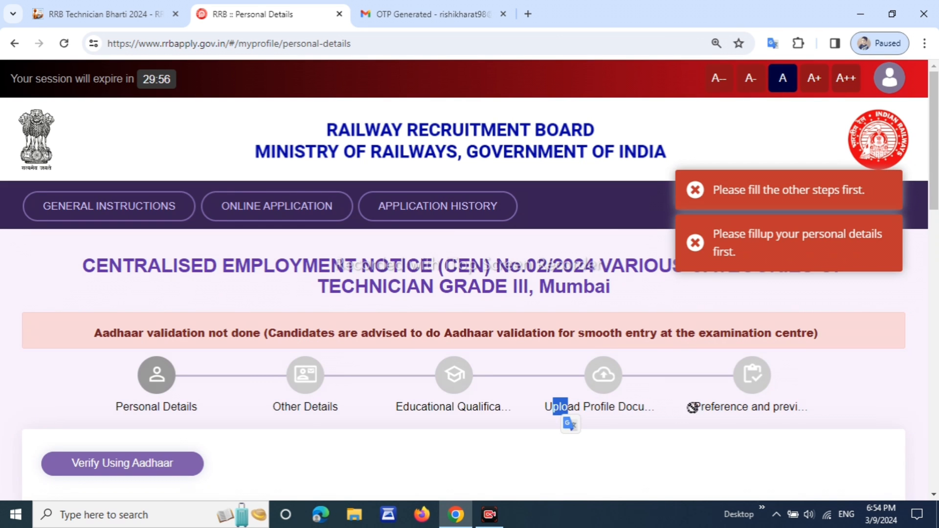
drag(721, 409, 771, 417)
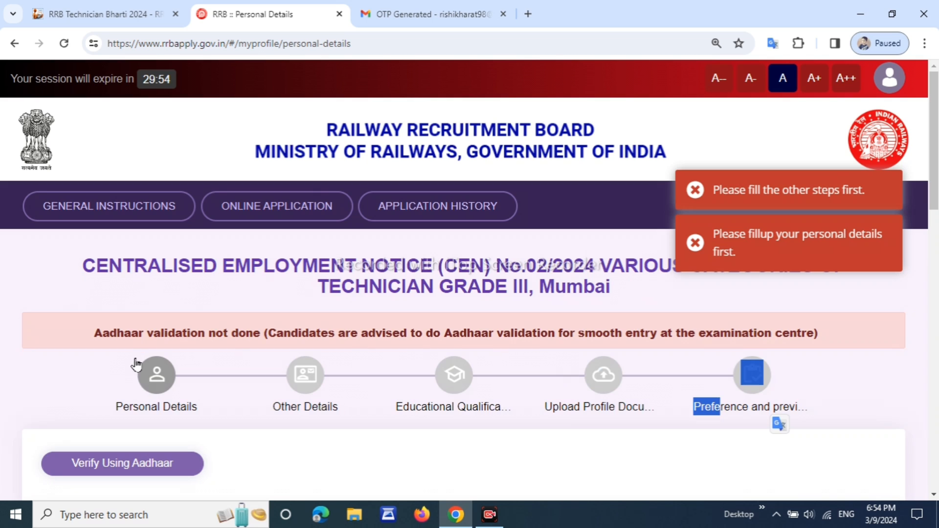
Set the marital status to Unmarried and the religion to Hindu in the personal details.
click(157, 385)
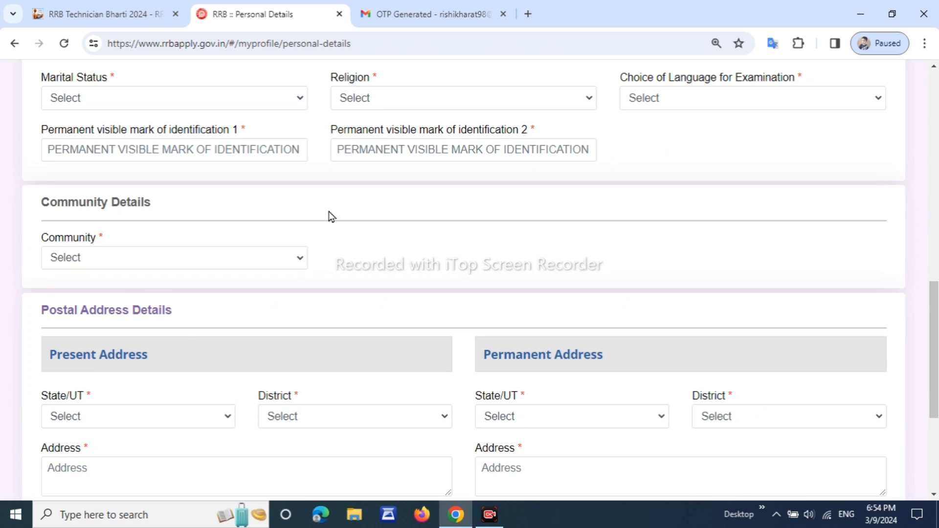
click(50, 77)
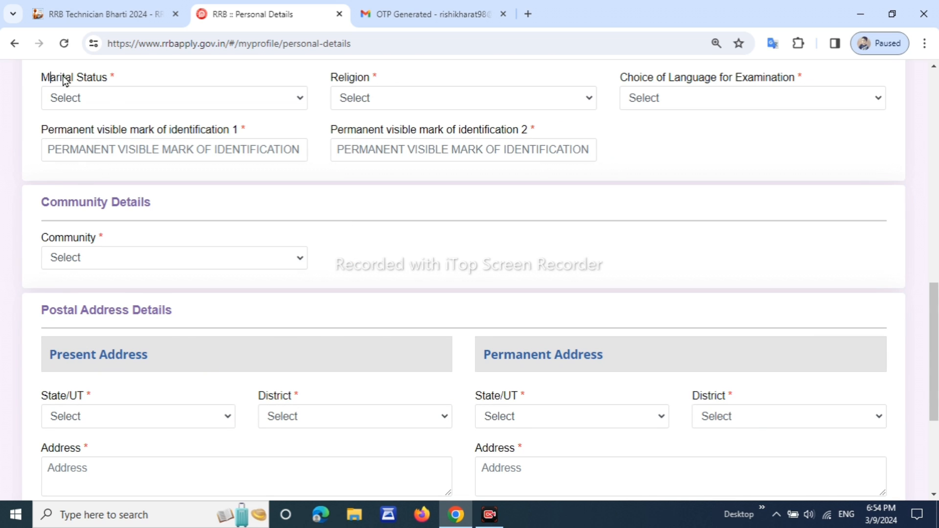
click(105, 98)
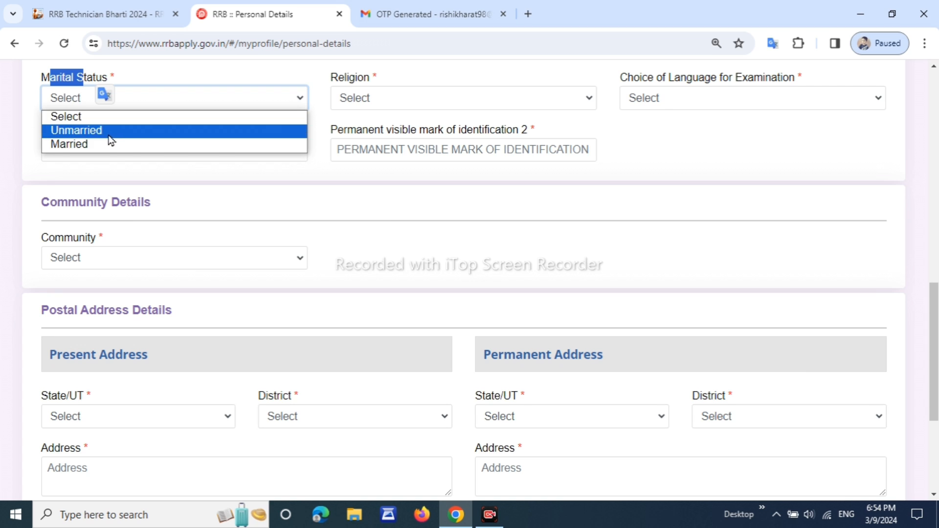
click(109, 134)
click(271, 77)
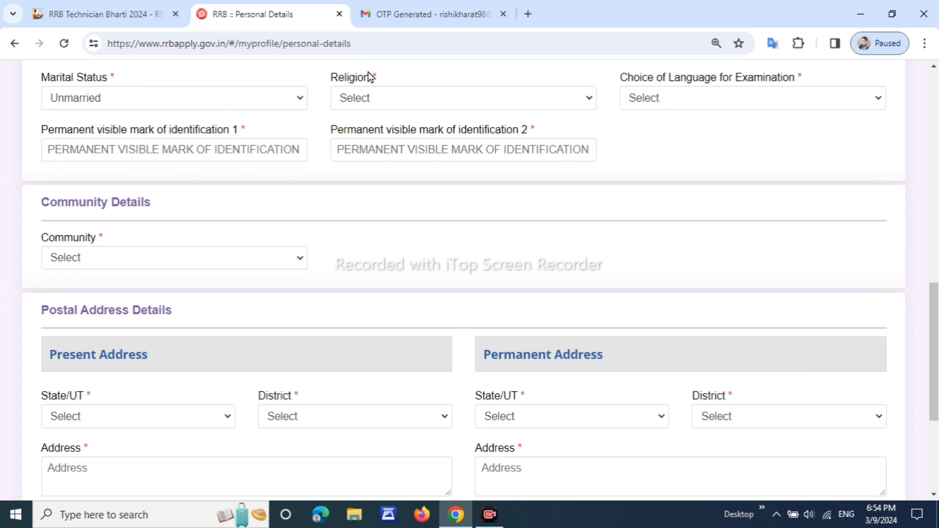
drag(332, 77, 355, 81)
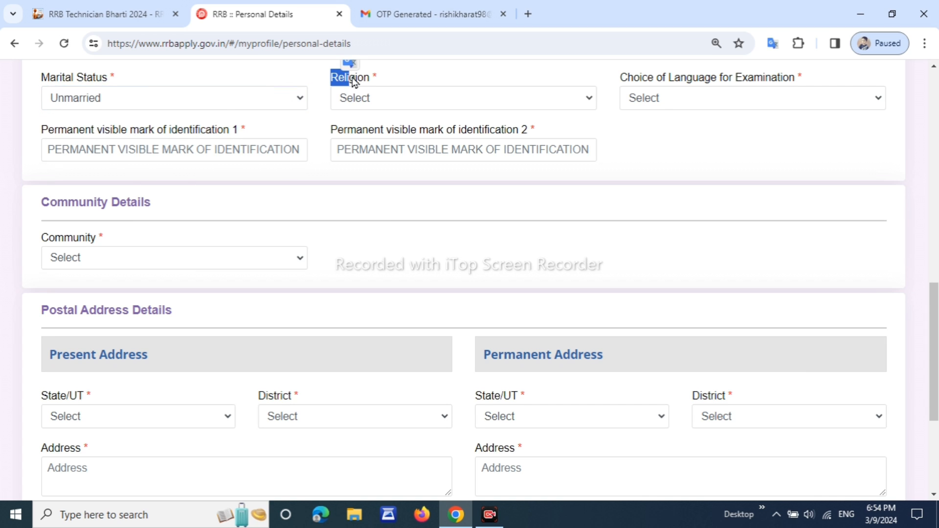
click(398, 98)
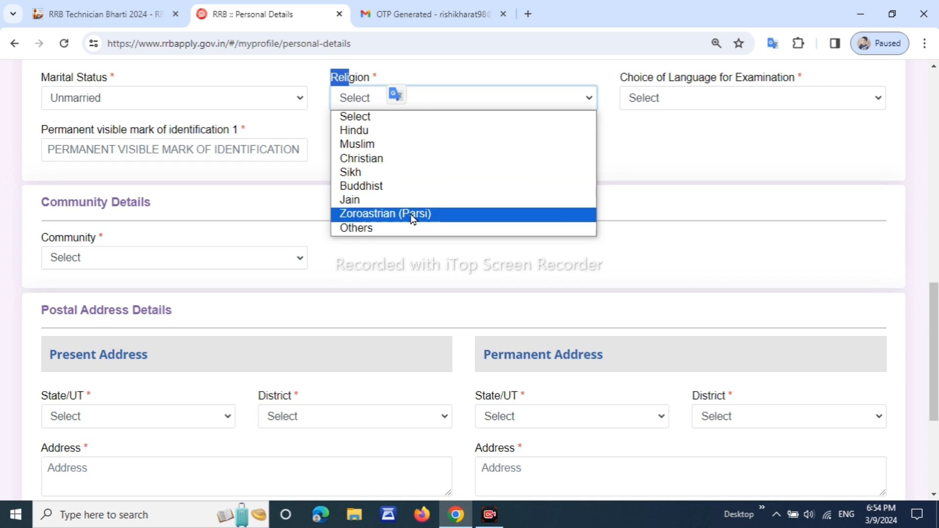
click(399, 131)
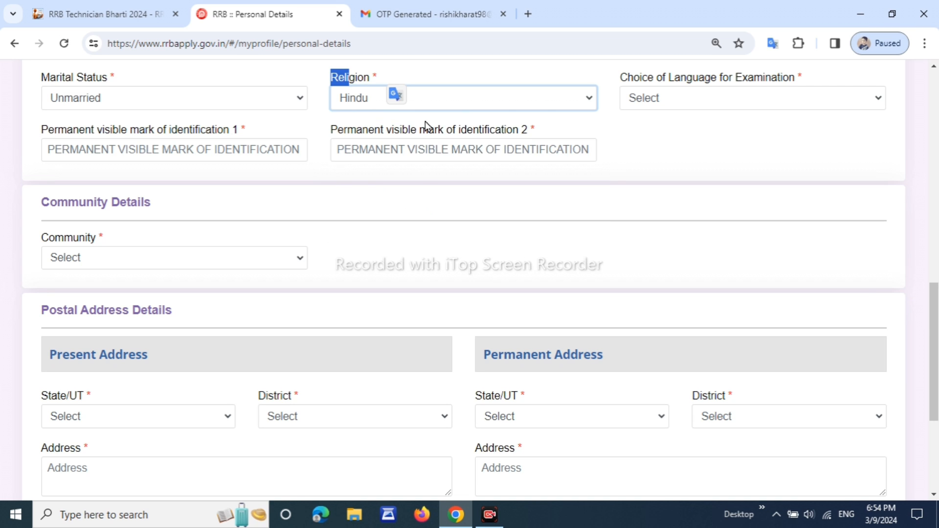
Choose Marathi as the language for the examination.
click(671, 113)
drag(627, 73, 760, 90)
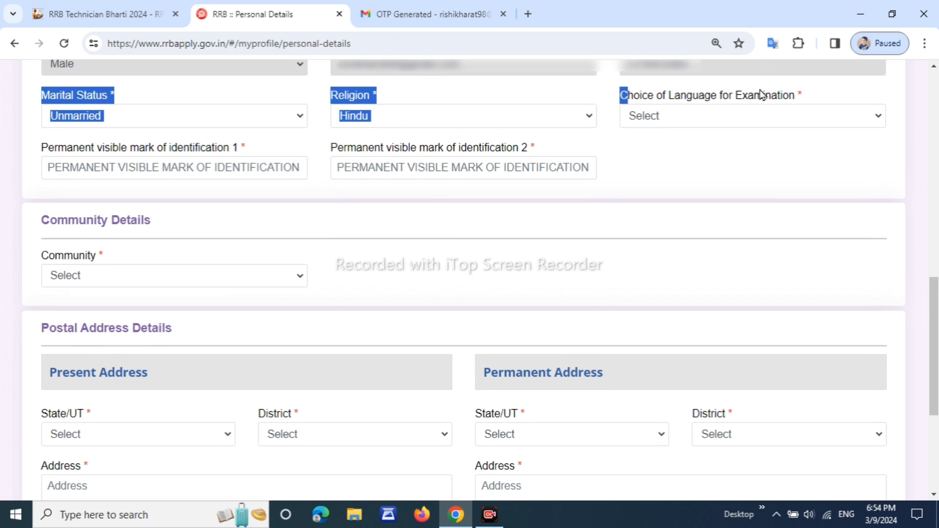
click(758, 122)
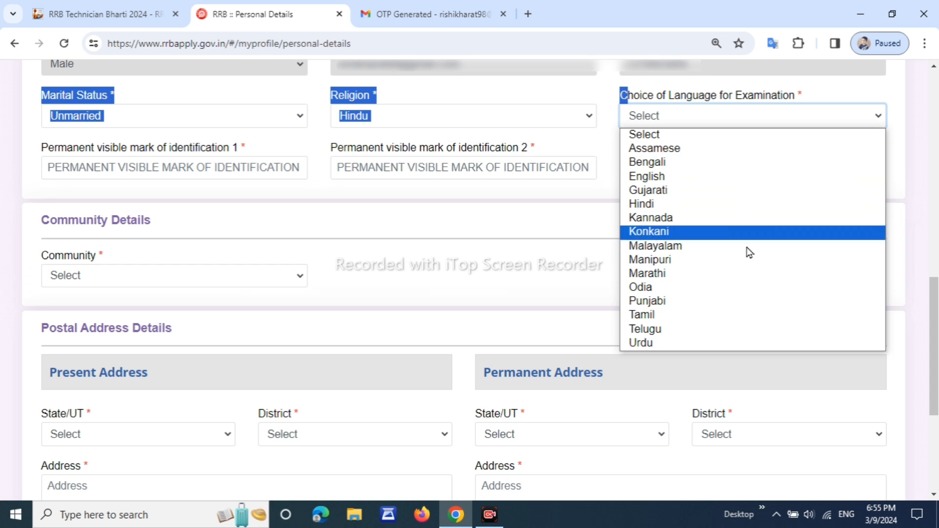
click(744, 274)
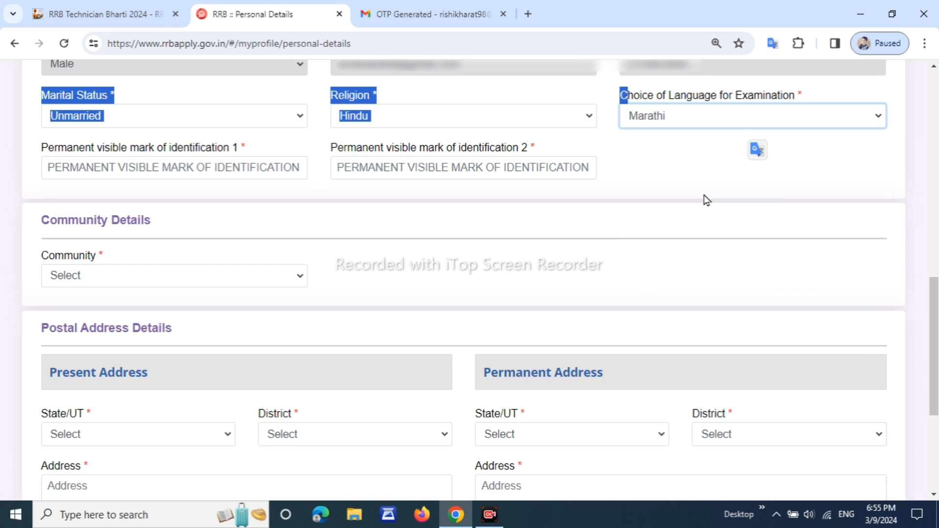
scroll(701, 192, down, 1)
click(798, 186)
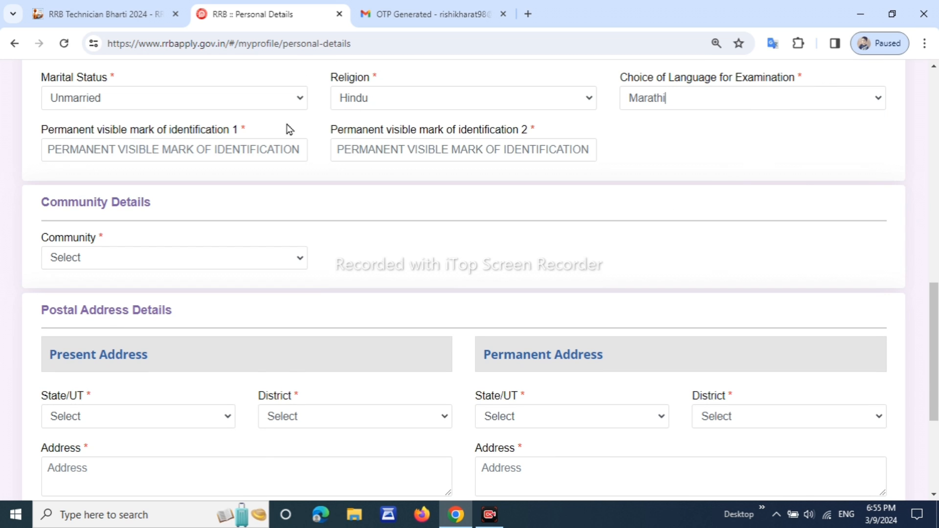
Enter "MOLE ON FACE" and "CUT ON RGHT HAND" as the two permanent visible marks of identification.
drag(63, 132, 118, 131)
click(152, 154)
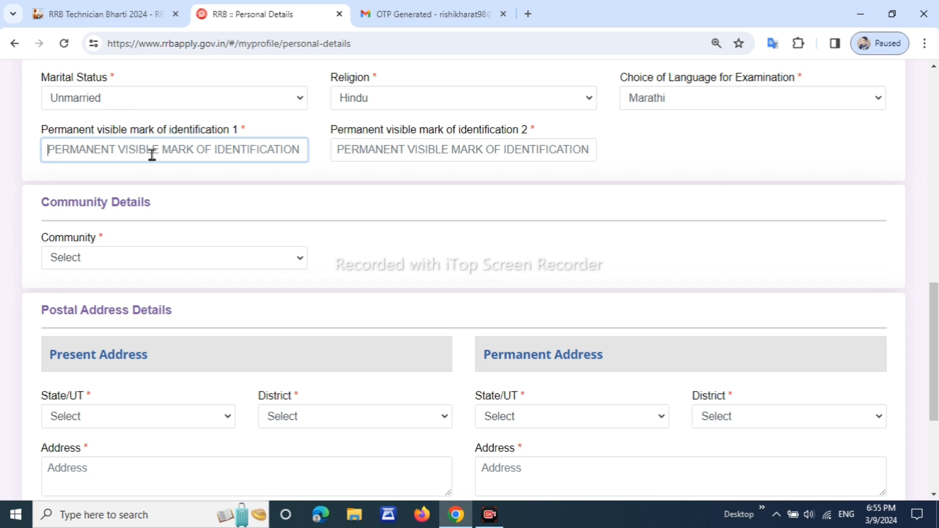
text(MOLE ON FACE)
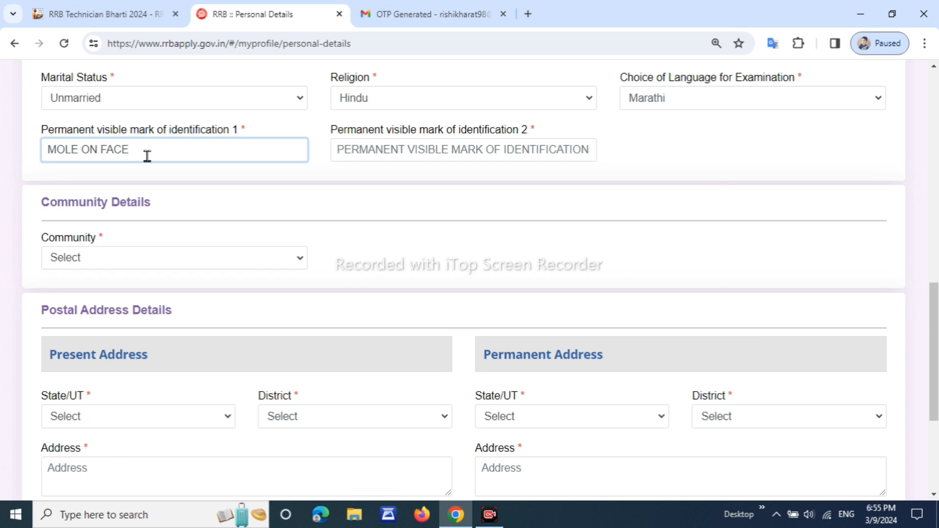
key(Tab)
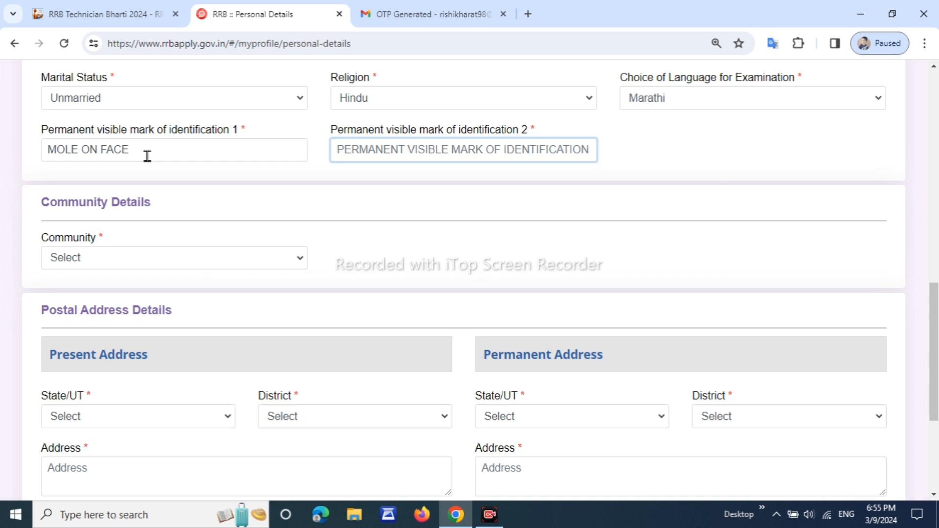
text(CUT ON RGH)
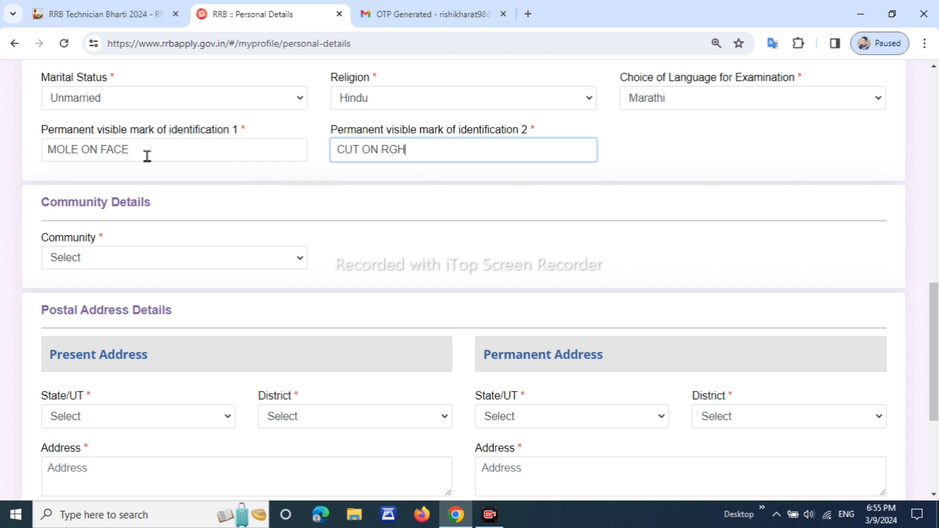
text(T HAND)
click(662, 171)
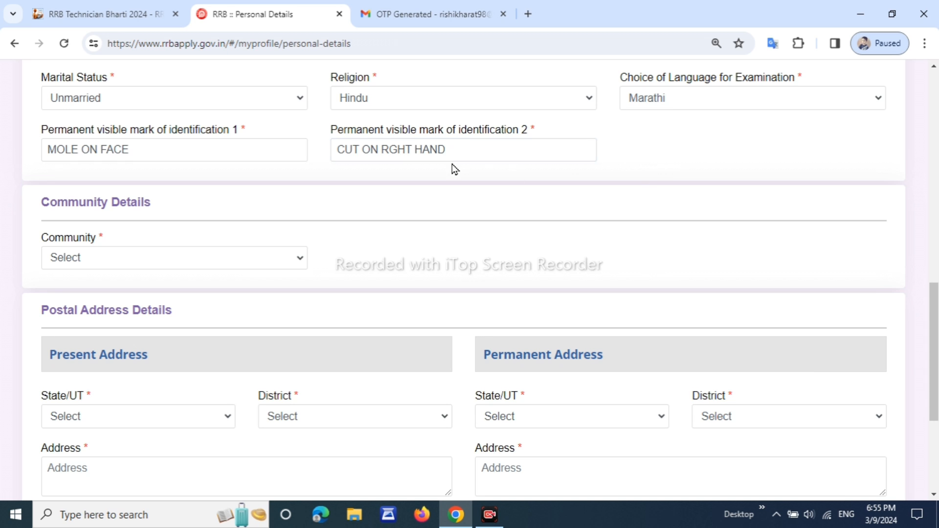
Set the community to OBC (Other Backward Classes) and agree to the notice on centrally recognised communities.
scroll(452, 164, down, 3)
click(190, 126)
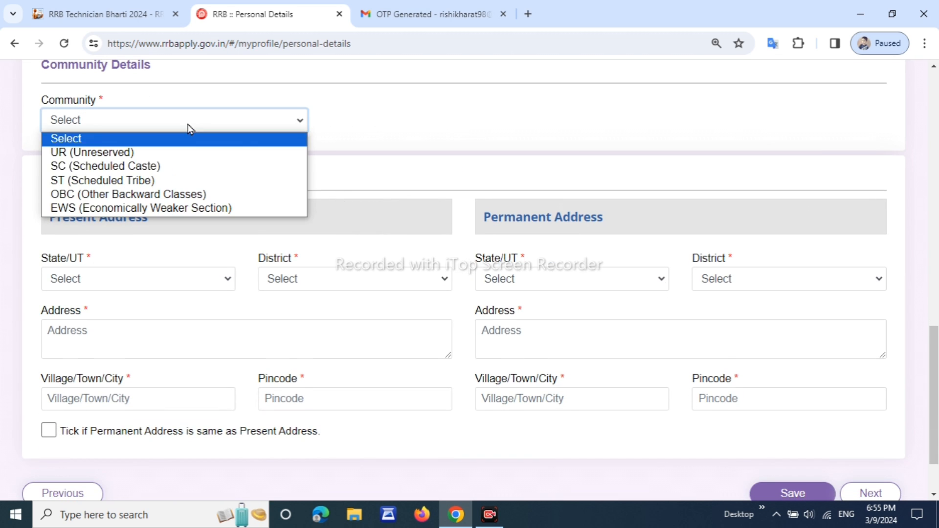
click(168, 195)
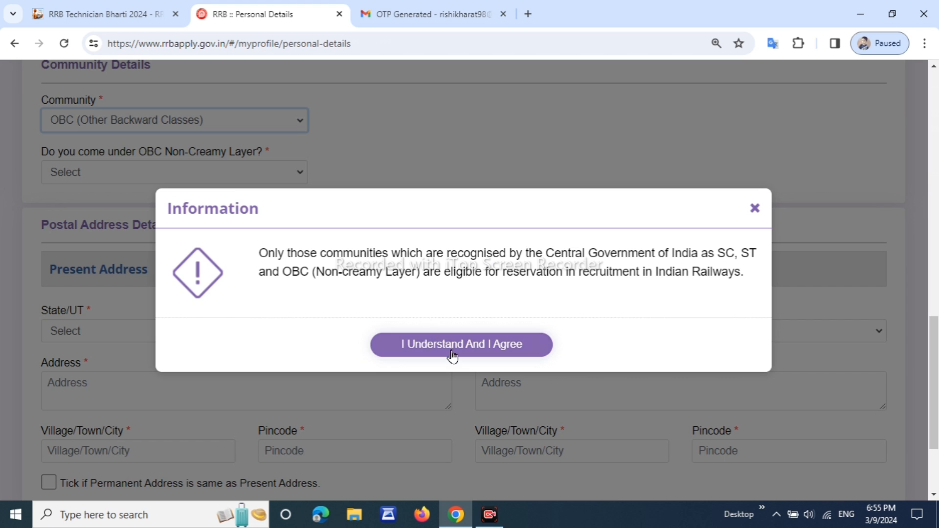
drag(298, 252, 637, 292)
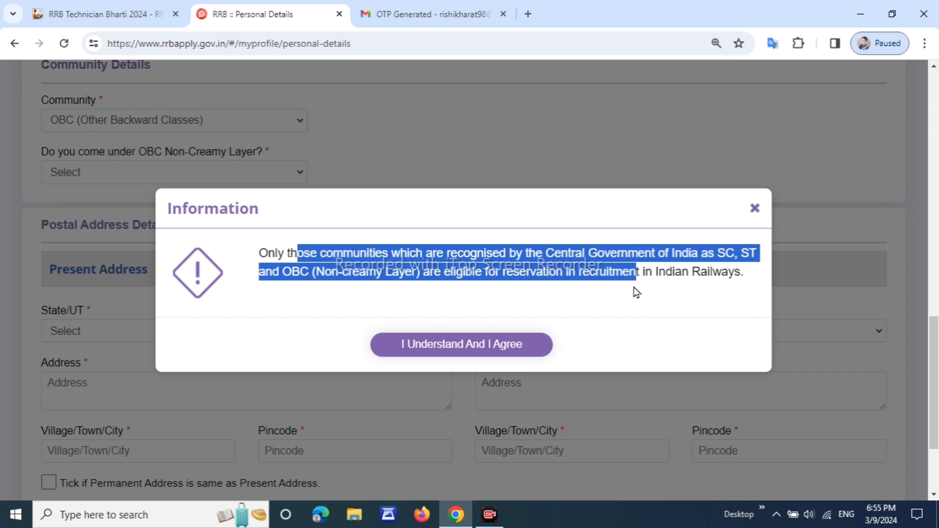
click(535, 345)
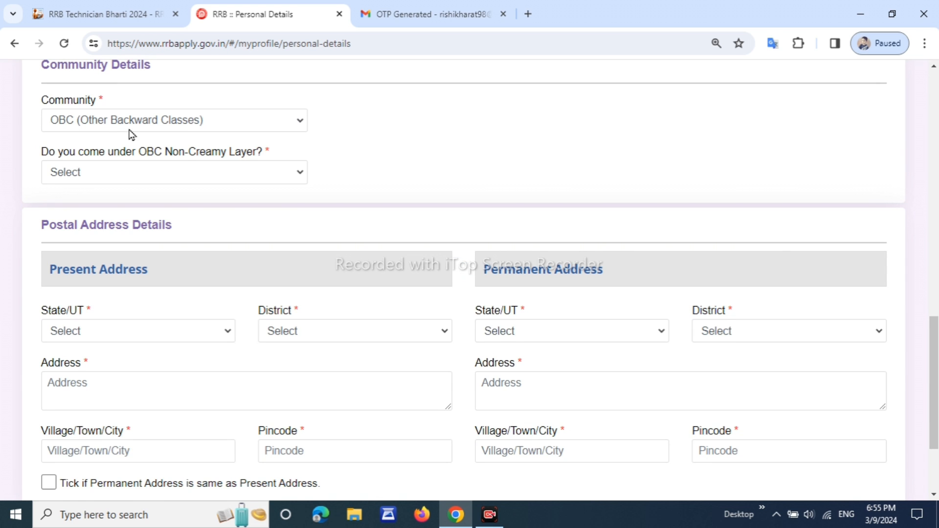
Answer Yes to belonging to the OBC Non-Creamy Layer and agree to the certificate requirement notice.
click(91, 170)
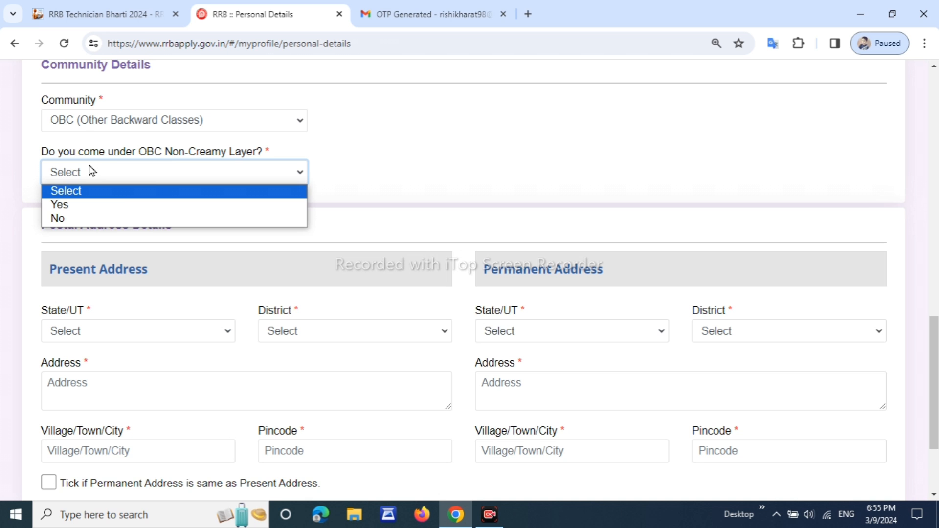
click(117, 206)
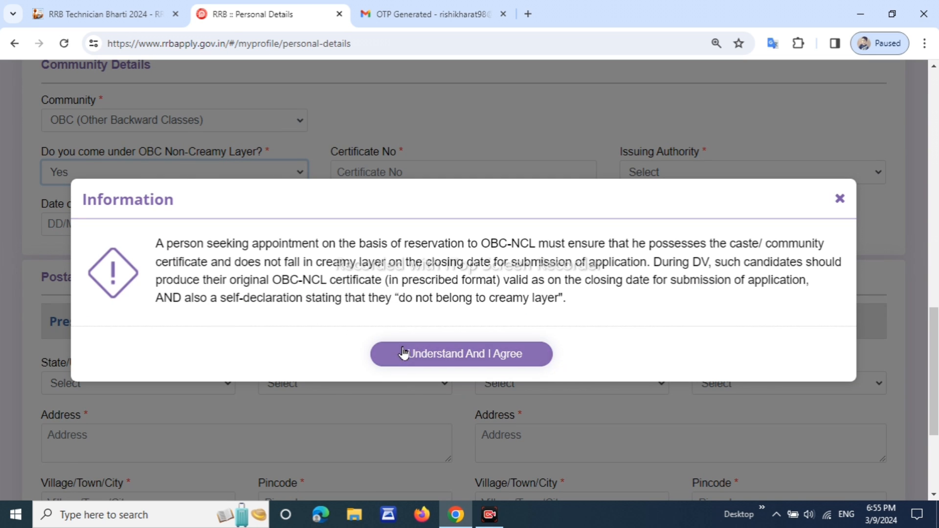
click(469, 355)
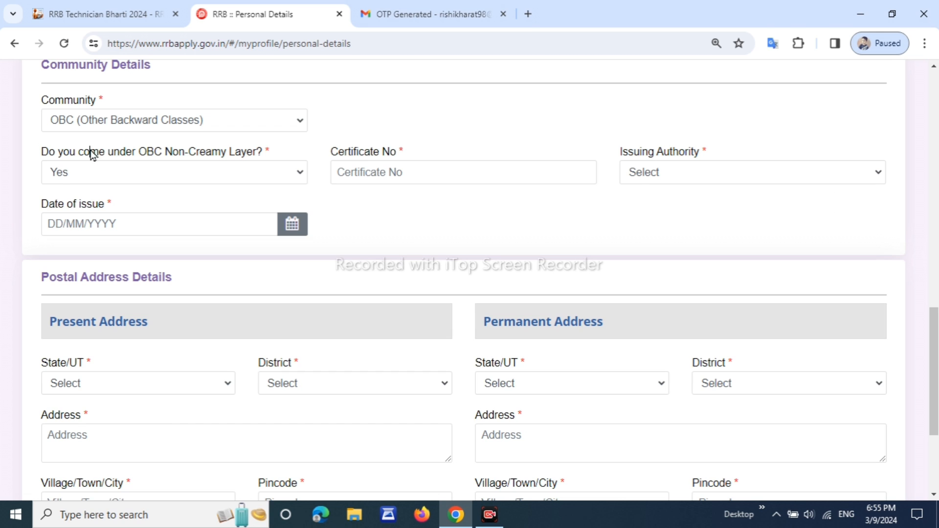
drag(91, 154, 235, 157)
click(235, 157)
Set the community certificate's issuing authority to Sub-Divisional Officer and its issuing state to MAHARASHTRA.
drag(338, 154, 398, 155)
drag(624, 156, 680, 172)
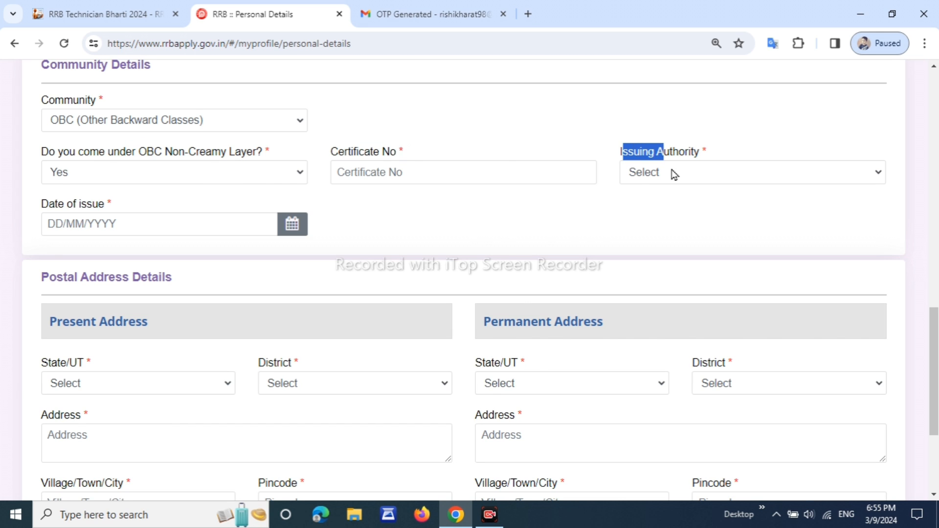
click(677, 176)
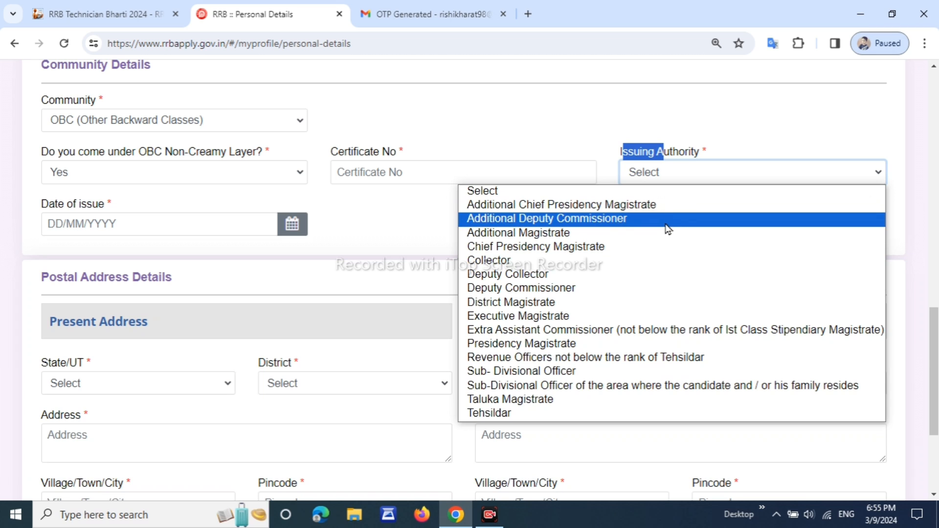
click(651, 372)
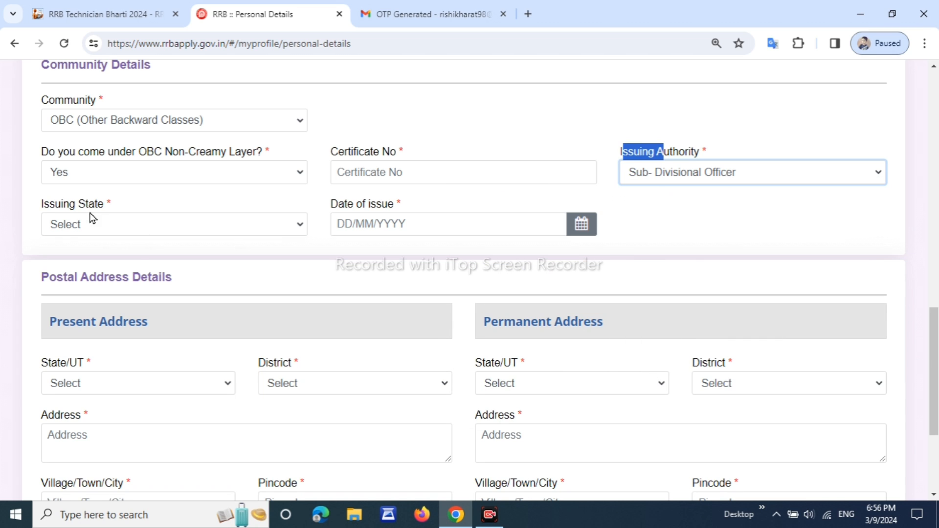
drag(63, 209, 93, 215)
click(96, 224)
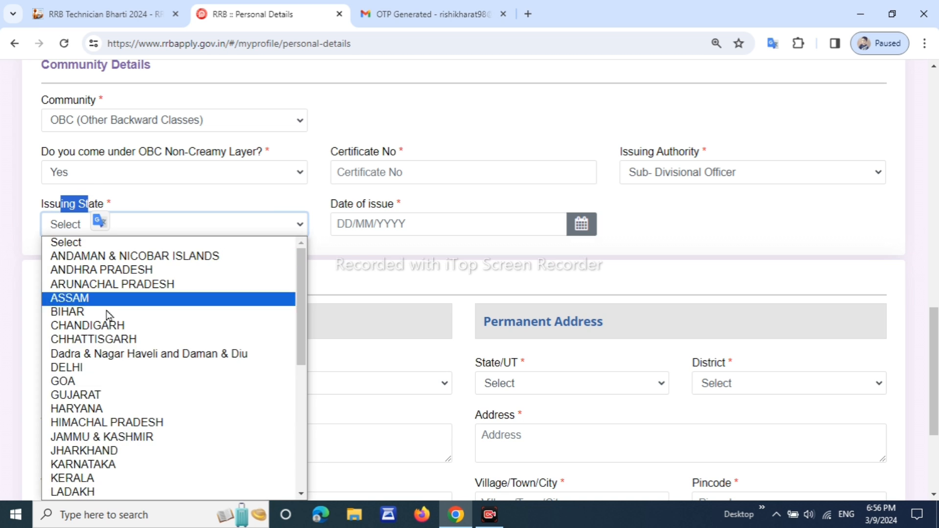
scroll(128, 440, down, 5)
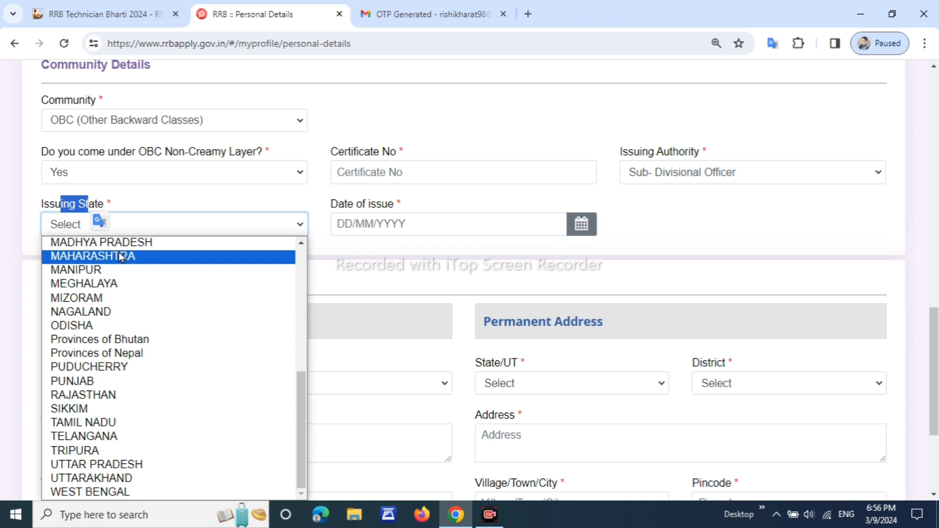
click(93, 256)
Set the community certificate's date of issue to 01/02/2024 using the calendar.
click(386, 221)
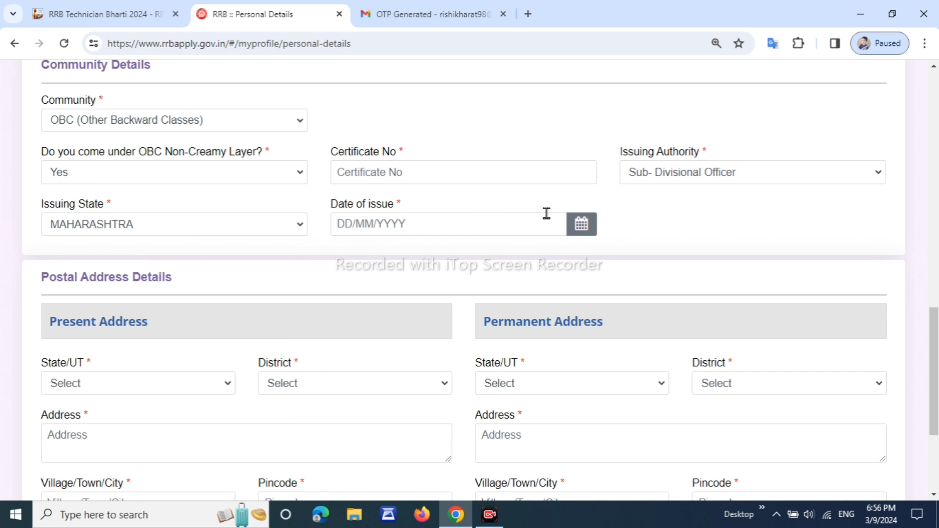
click(581, 225)
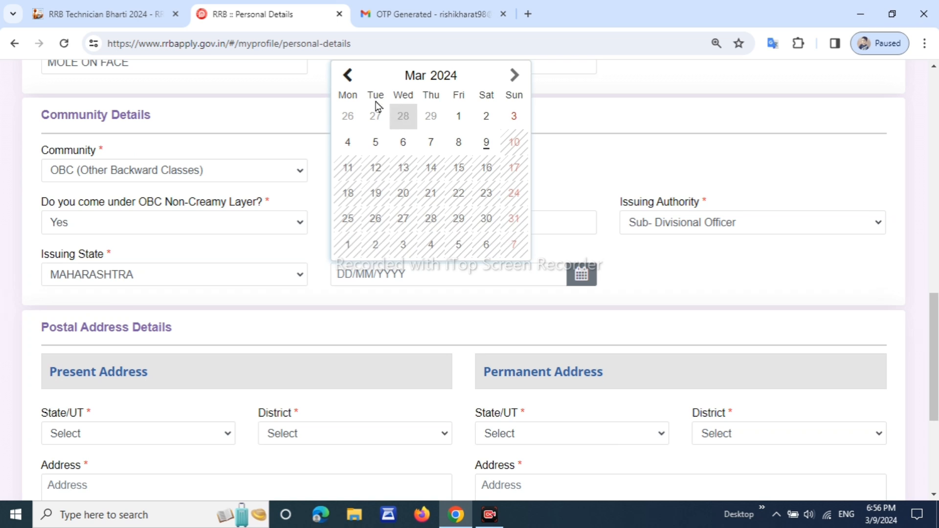
click(349, 76)
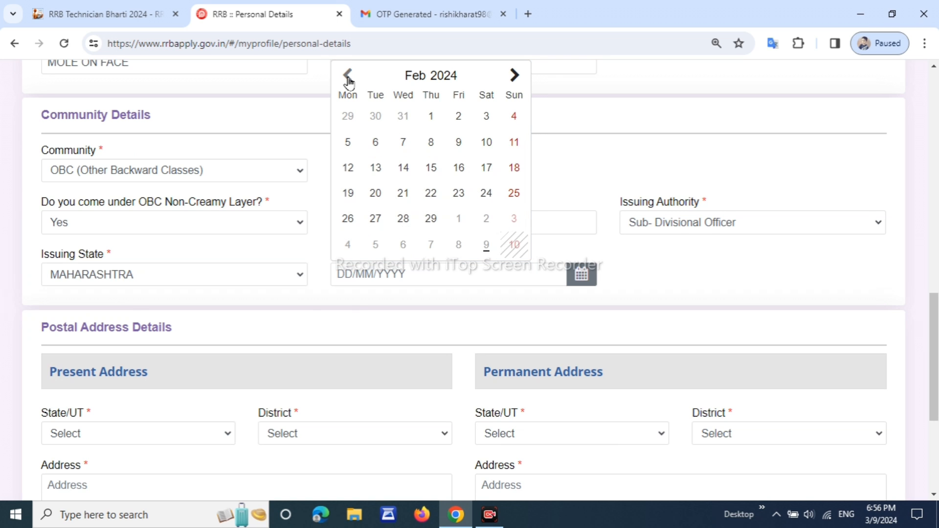
click(431, 116)
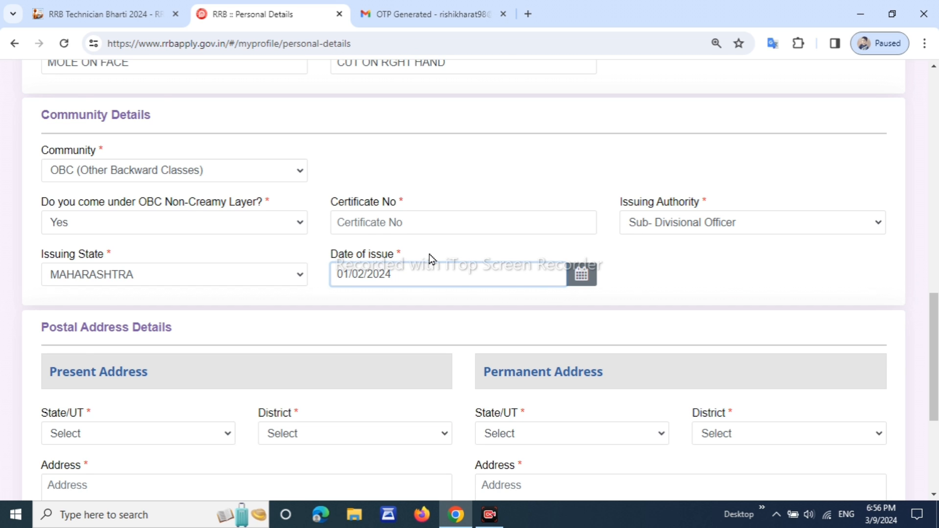
Choose MAHARASHTRA as the State/UT of the present address in the postal address details.
drag(934, 317, 937, 386)
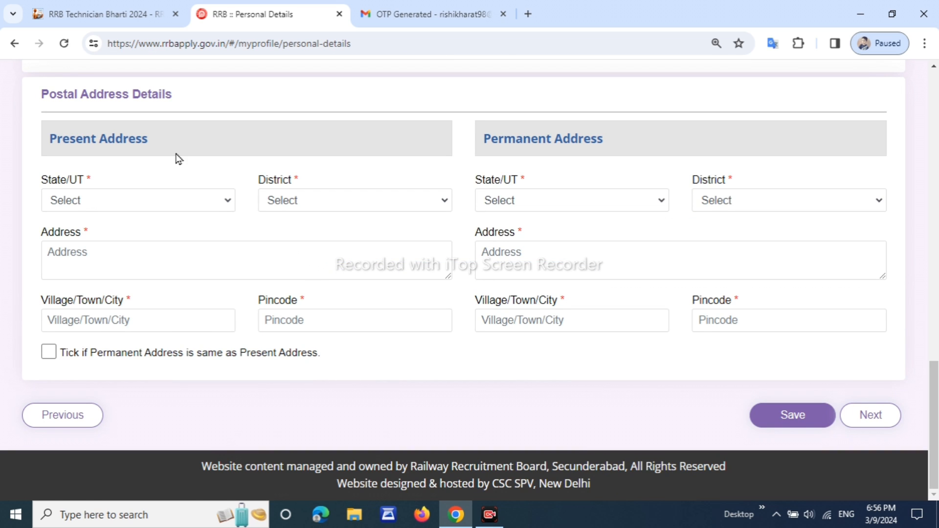
drag(43, 185, 132, 204)
click(137, 201)
scroll(149, 370, down, 5)
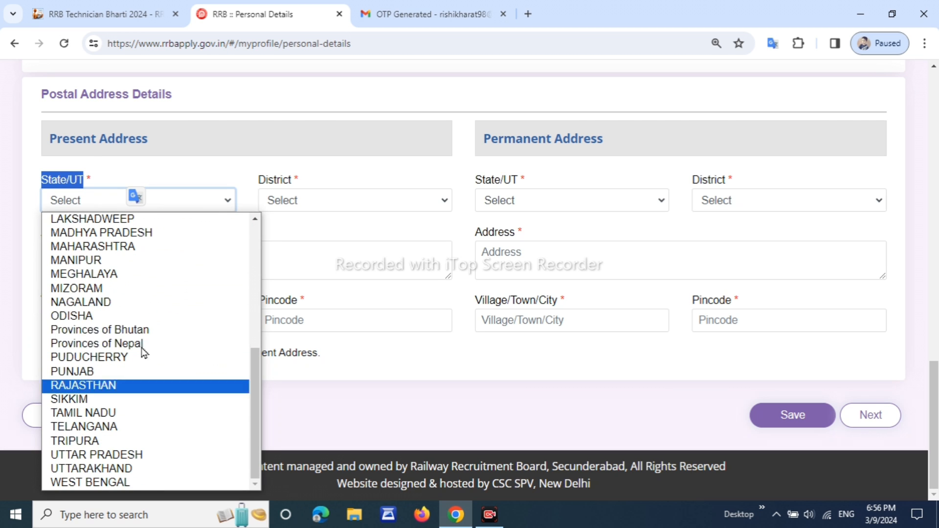
click(122, 247)
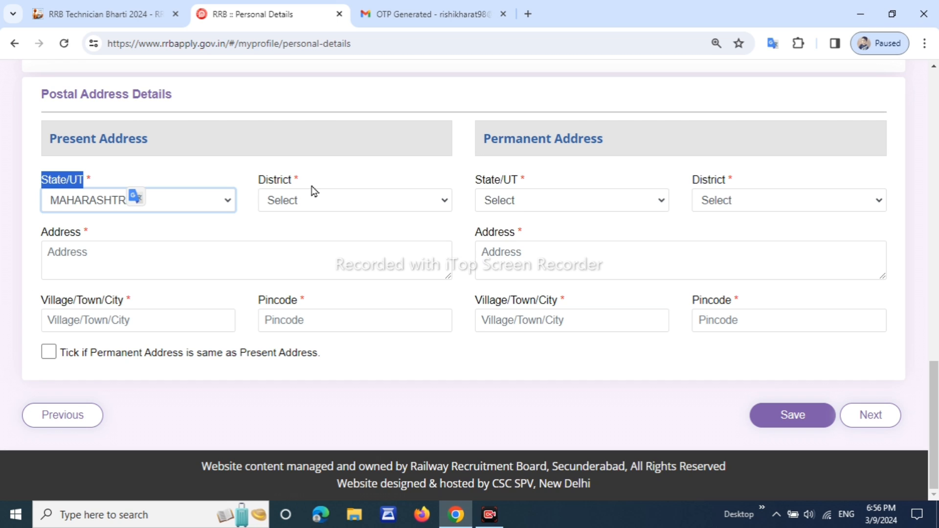
Try to mark the permanent address as the same as the present address in the postal address details.
drag(255, 184, 264, 184)
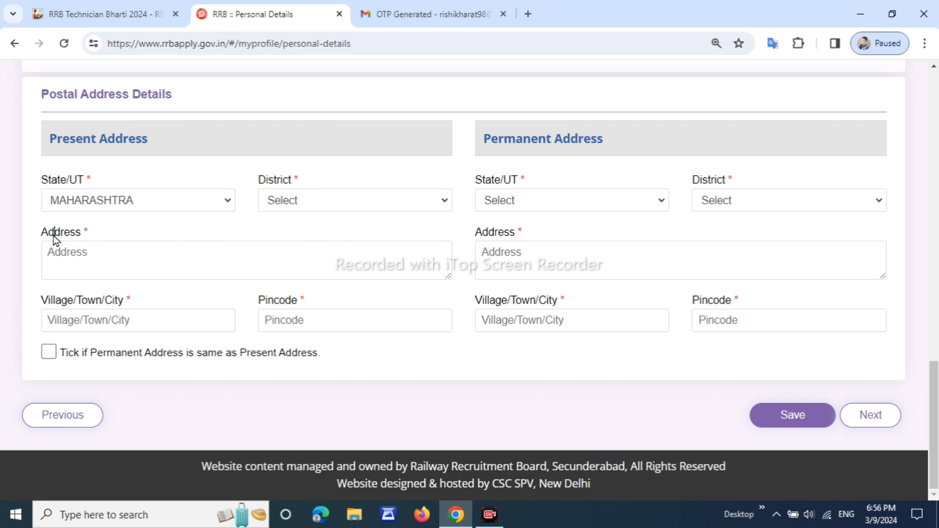
drag(53, 234, 88, 234)
drag(68, 300, 125, 300)
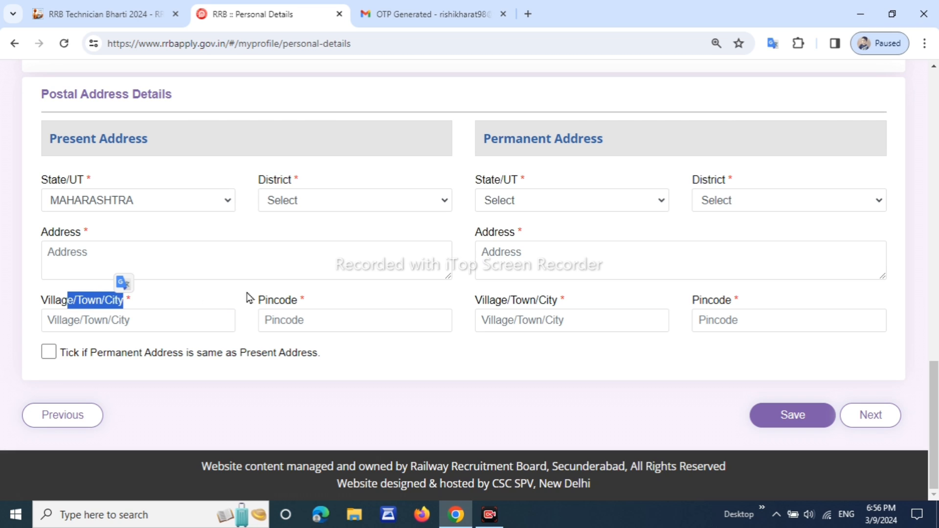
click(297, 300)
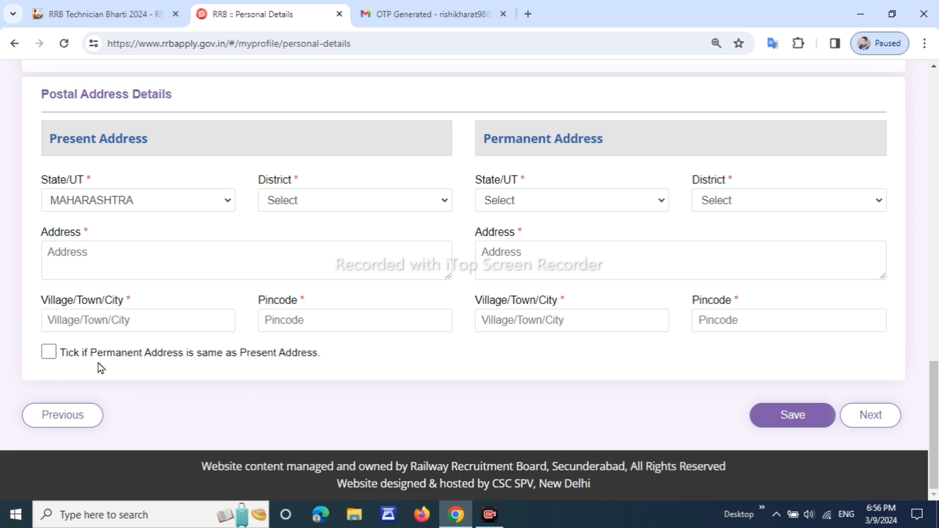
click(49, 357)
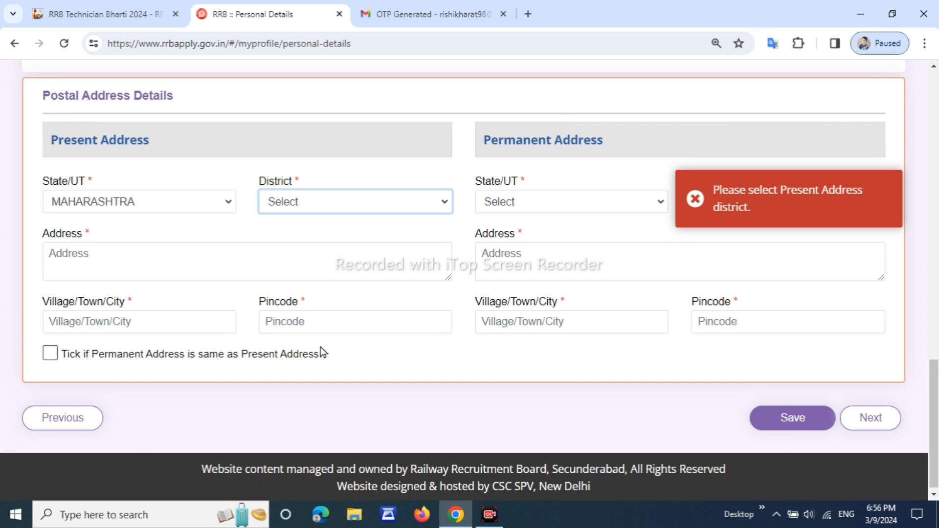
click(464, 365)
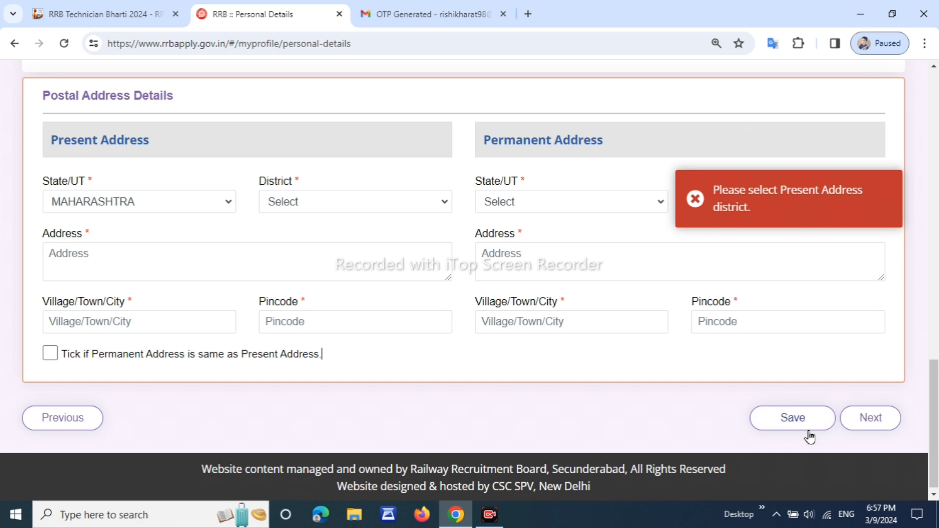
Save the personal details and answer No to being an Ex-Serviceman in the category details.
click(786, 426)
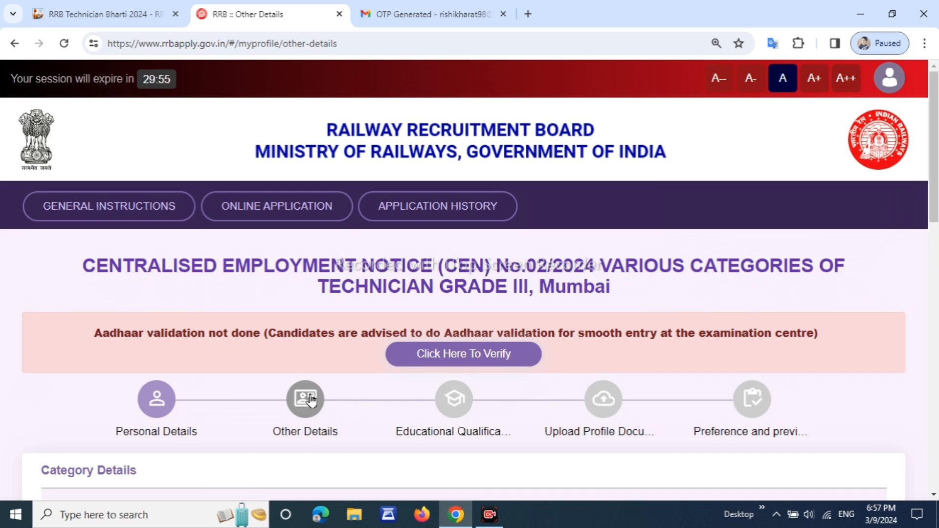
scroll(310, 398, down, 5)
scroll(94, 79, down, 3)
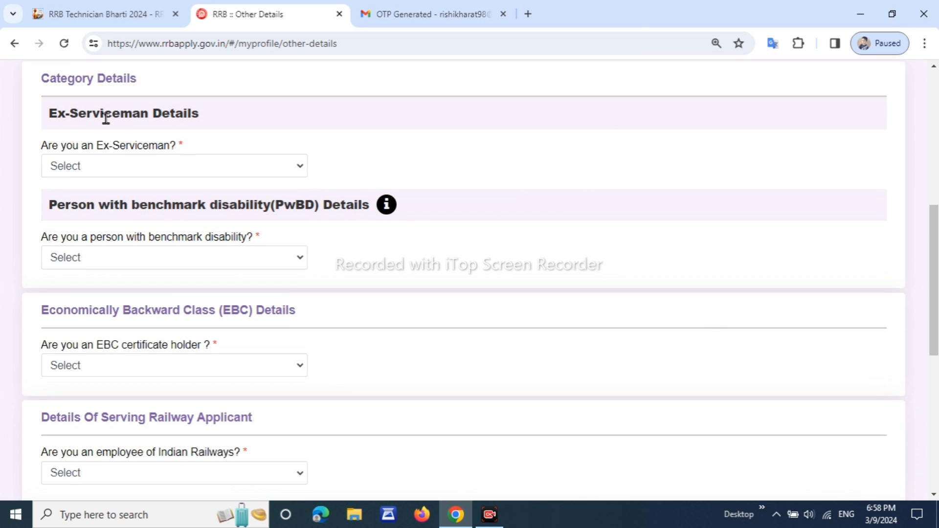
click(117, 175)
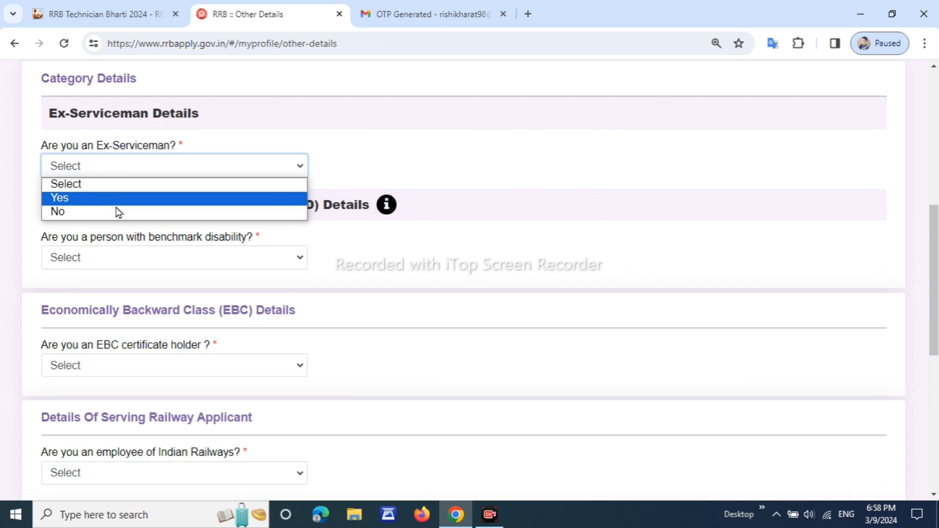
click(118, 211)
Answer No to being a person with benchmark disability in the PwBD details.
scroll(281, 176, down, 3)
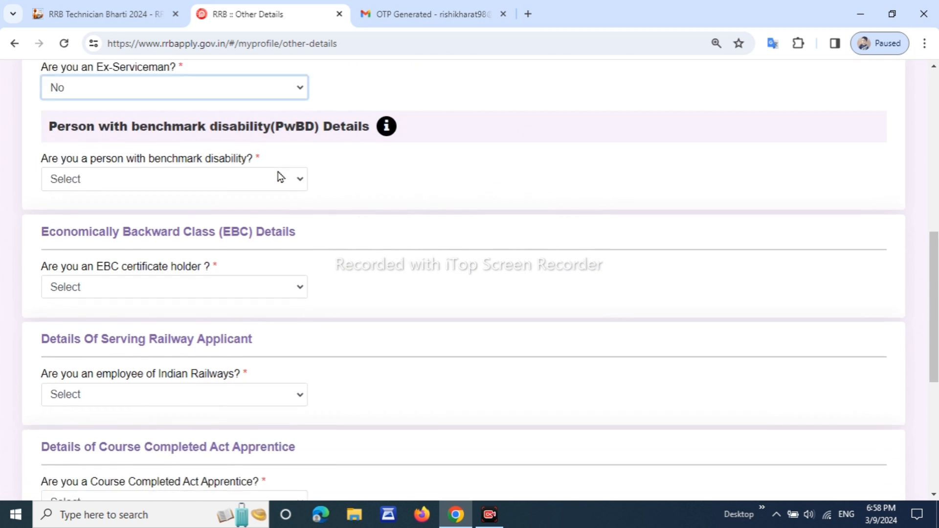
drag(117, 99, 226, 119)
click(224, 131)
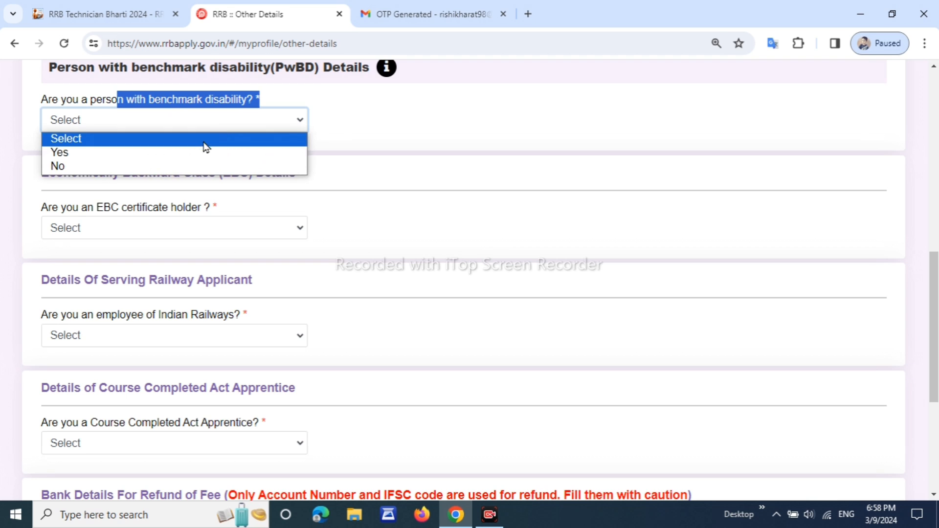
click(199, 166)
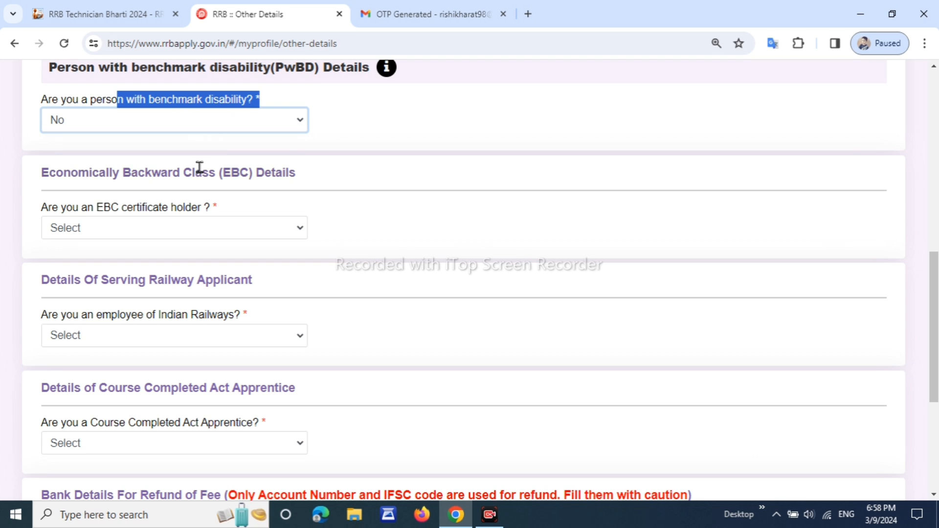
click(394, 166)
Answer No to being an EBC certificate holder in the Economically Backward Class details.
scroll(296, 174, down, 2)
drag(36, 140, 172, 145)
click(224, 160)
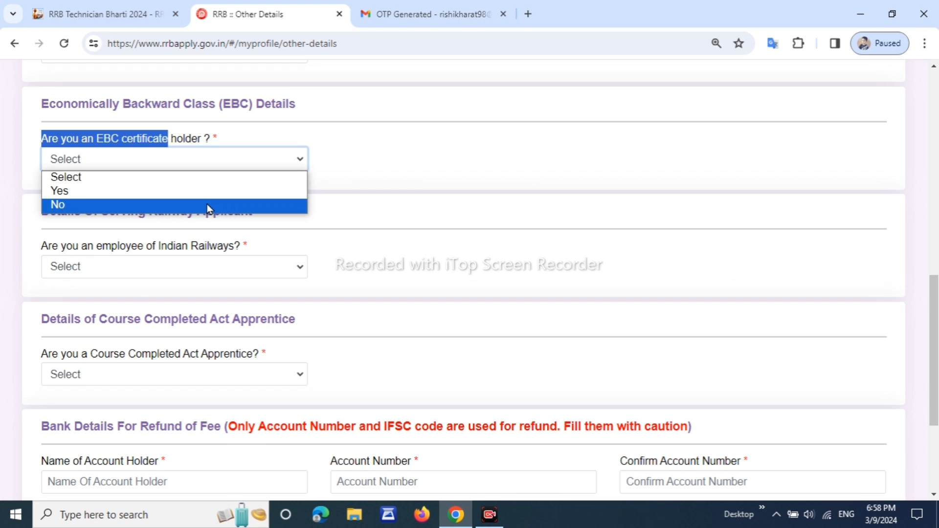
click(206, 204)
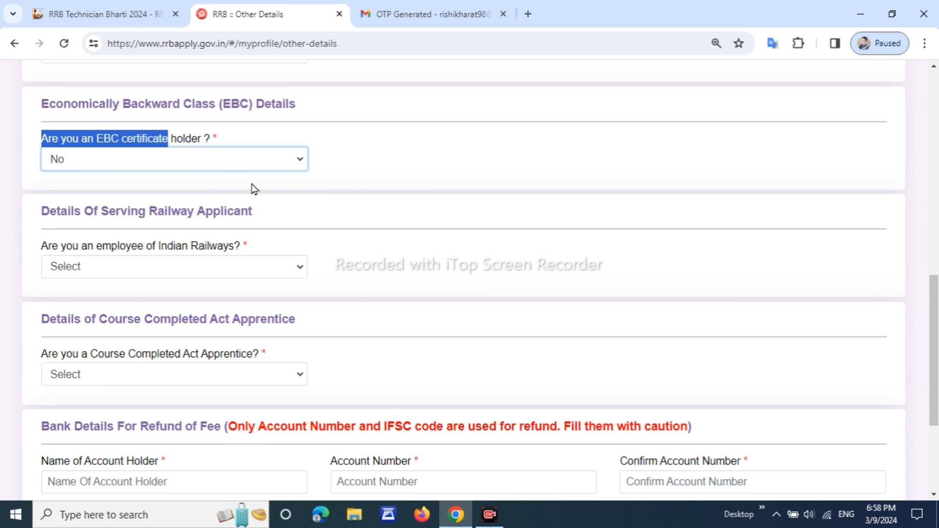
Answer No to being an employee of Indian Railways in the serving railway applicant details.
scroll(230, 178, down, 2)
drag(121, 177, 192, 182)
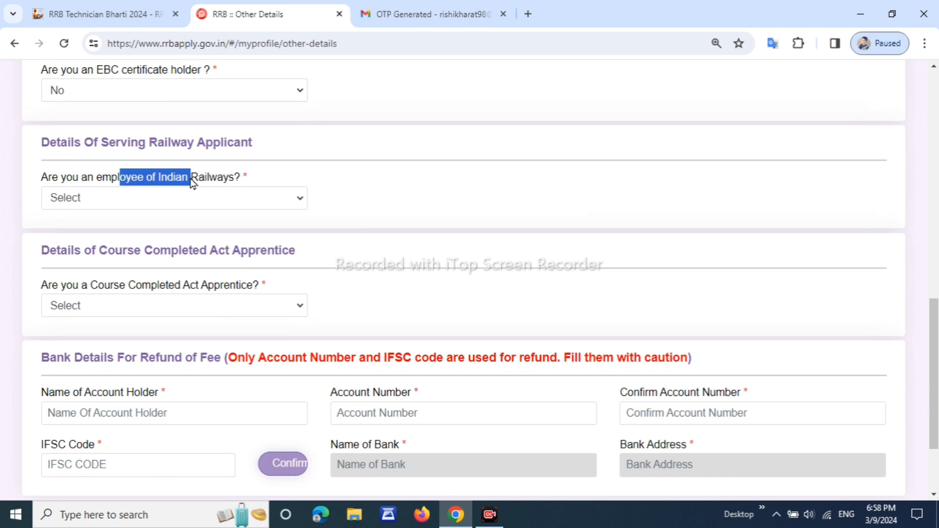
click(202, 201)
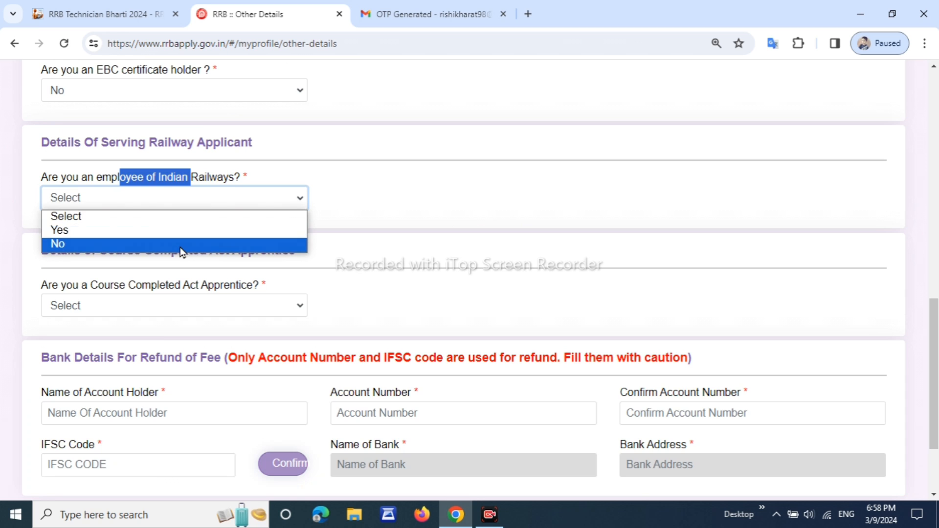
click(192, 243)
click(379, 198)
Set the current department/organization to Not Applicable in the current employment details.
scroll(342, 201, down, 2)
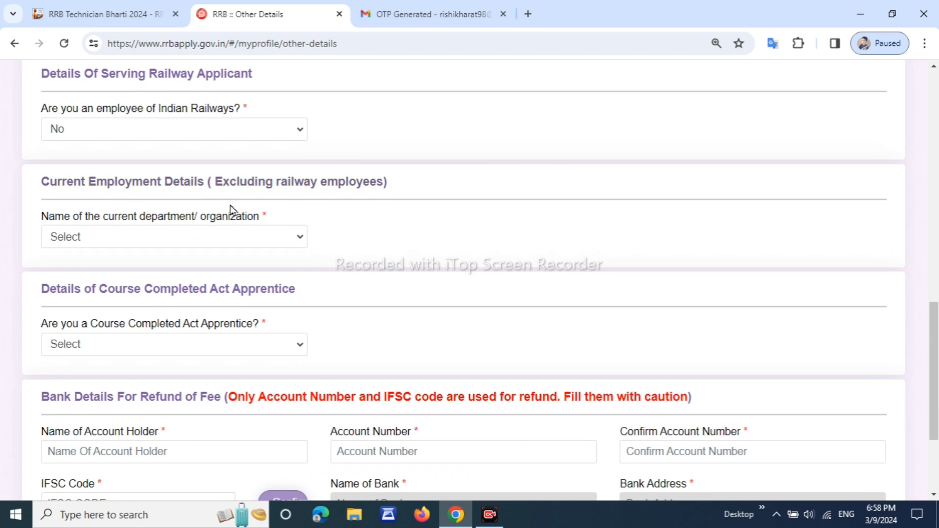
drag(152, 218, 220, 234)
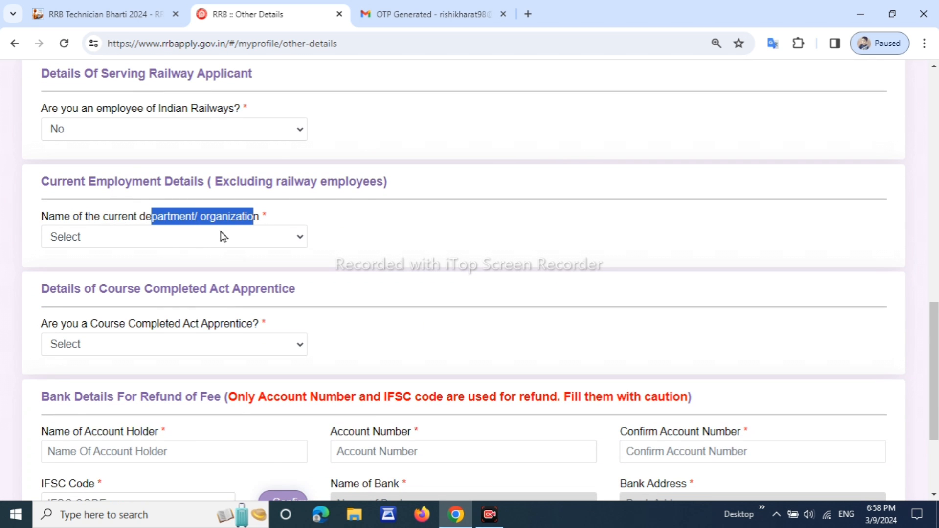
click(166, 242)
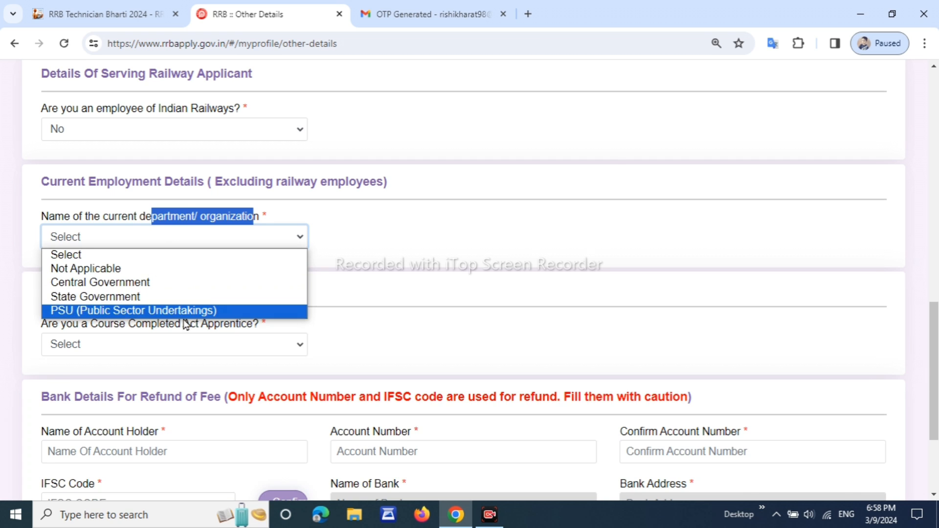
click(176, 270)
click(455, 232)
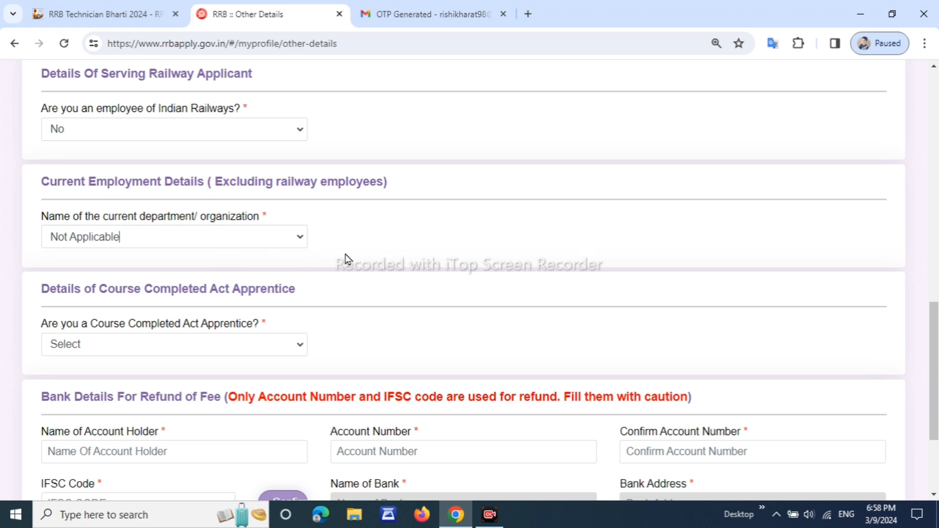
Answer No to being a Course Completed Act Apprentice.
scroll(354, 248, down, 1)
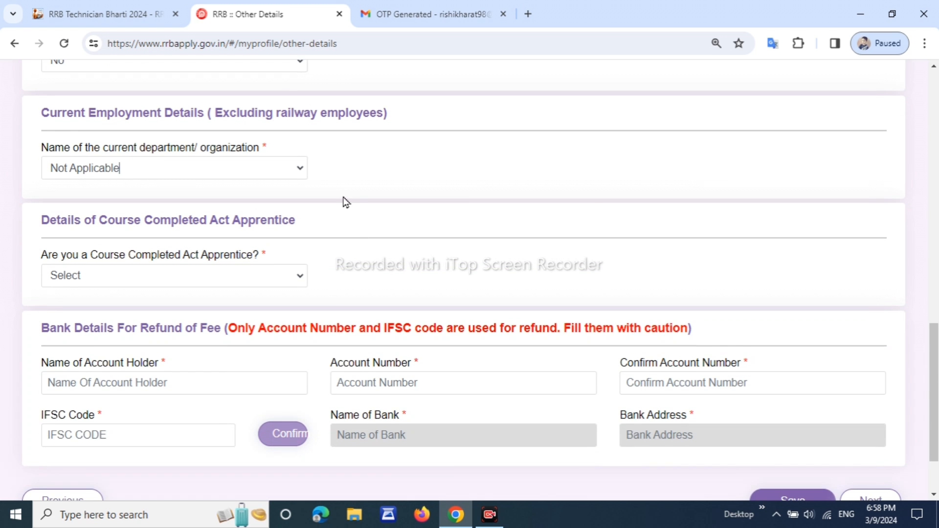
scroll(343, 201, down, 1)
drag(129, 186, 267, 187)
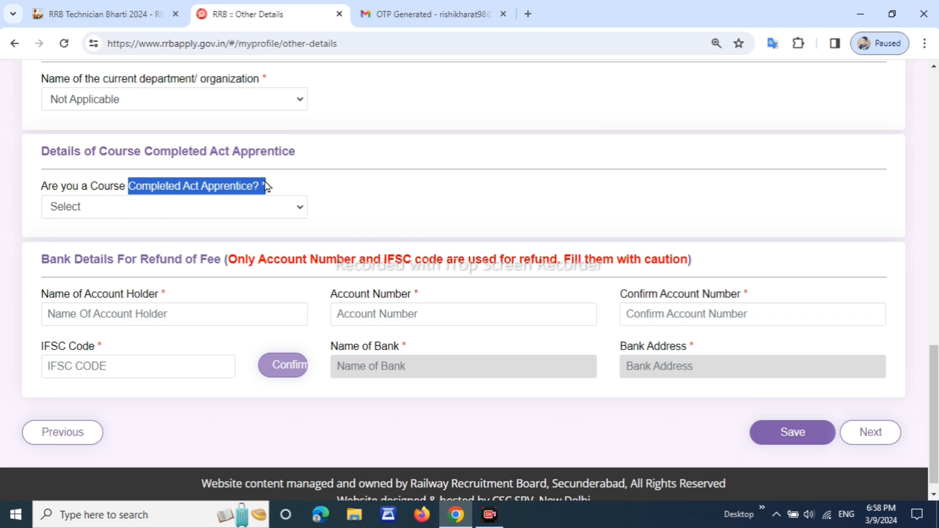
click(208, 216)
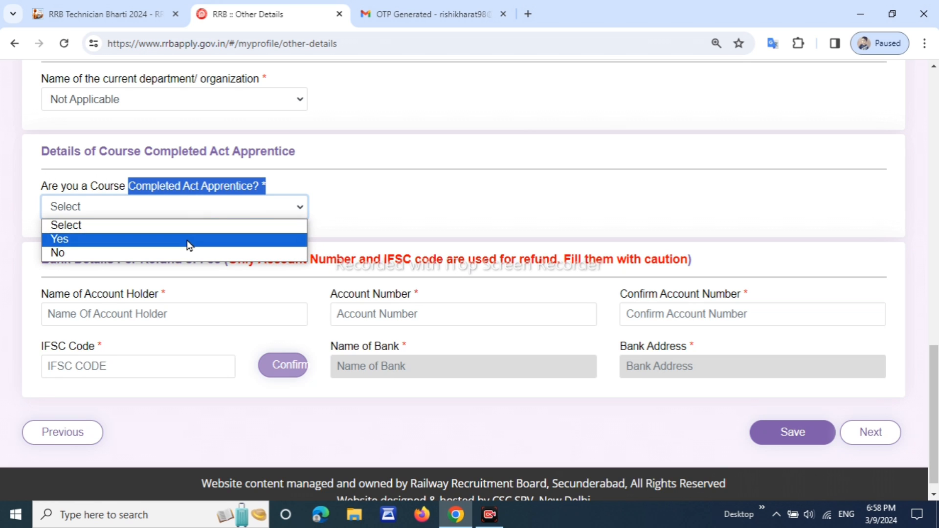
click(189, 253)
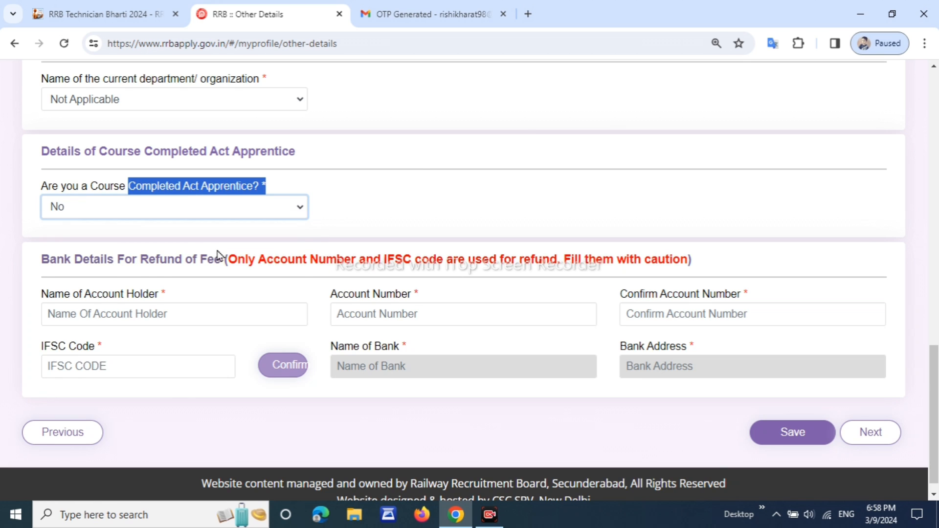
click(420, 170)
Review the bank details required for the fee refund and continue to the educational qualification section.
scroll(398, 188, down, 1)
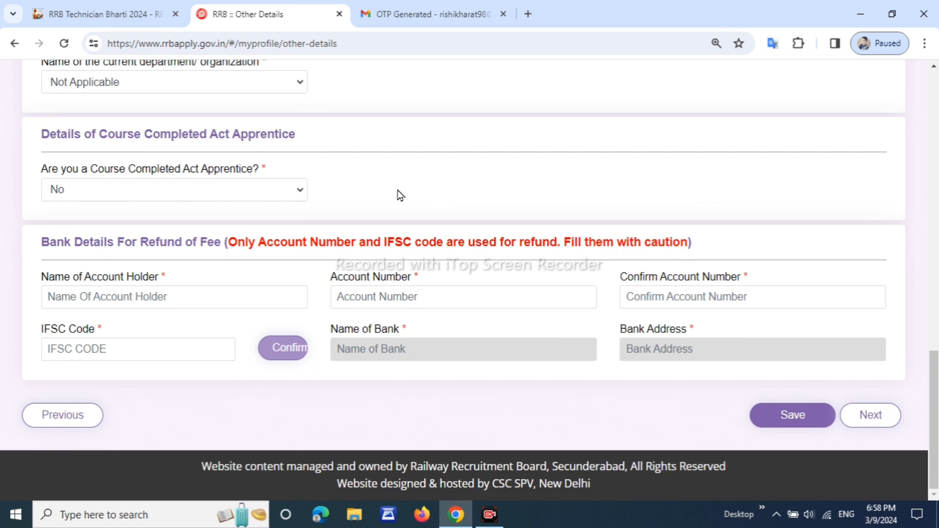
drag(45, 241, 232, 243)
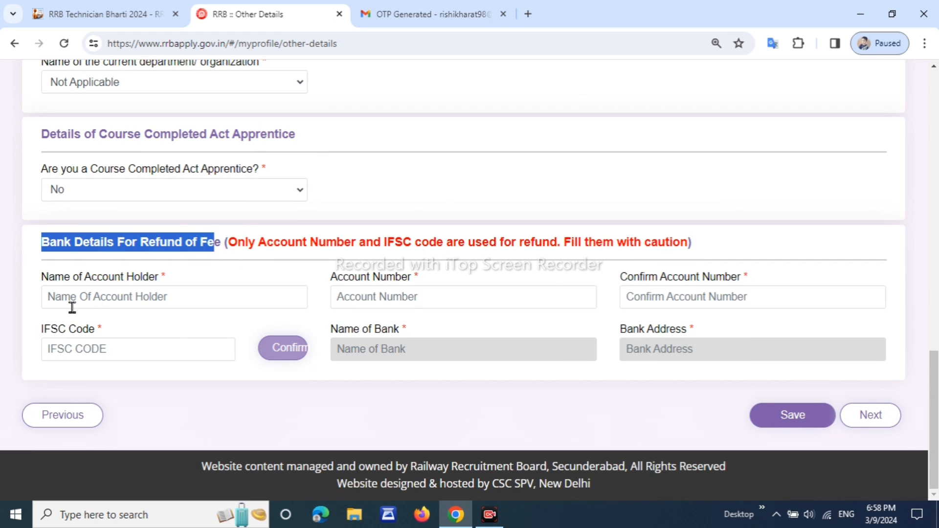
drag(53, 287, 401, 277)
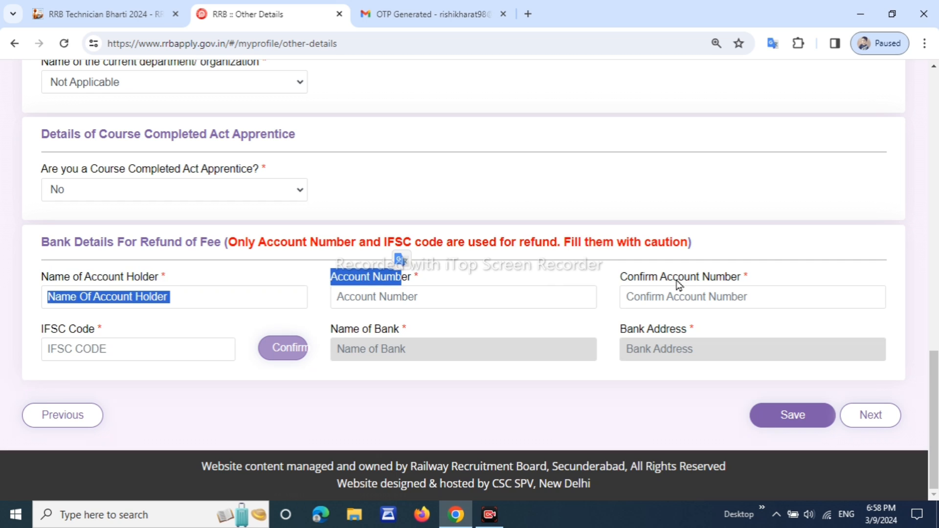
drag(626, 280, 751, 285)
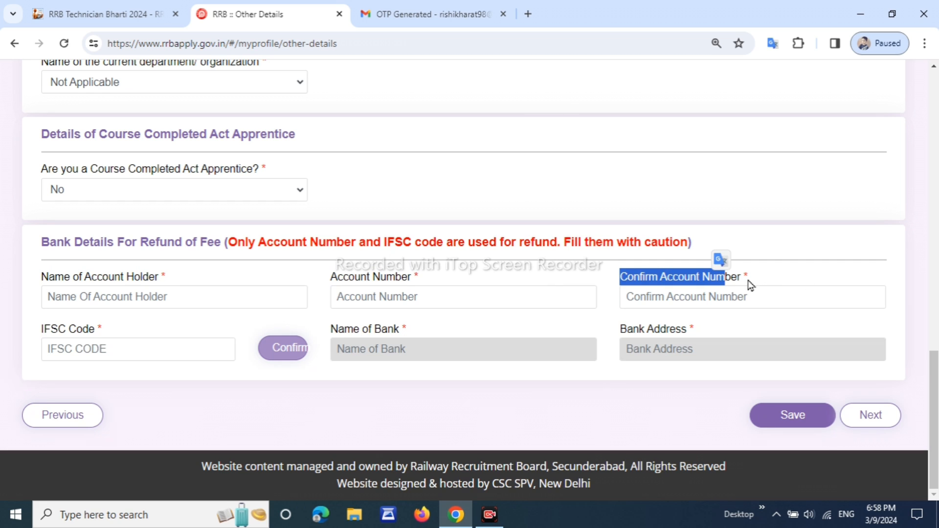
drag(50, 329, 123, 329)
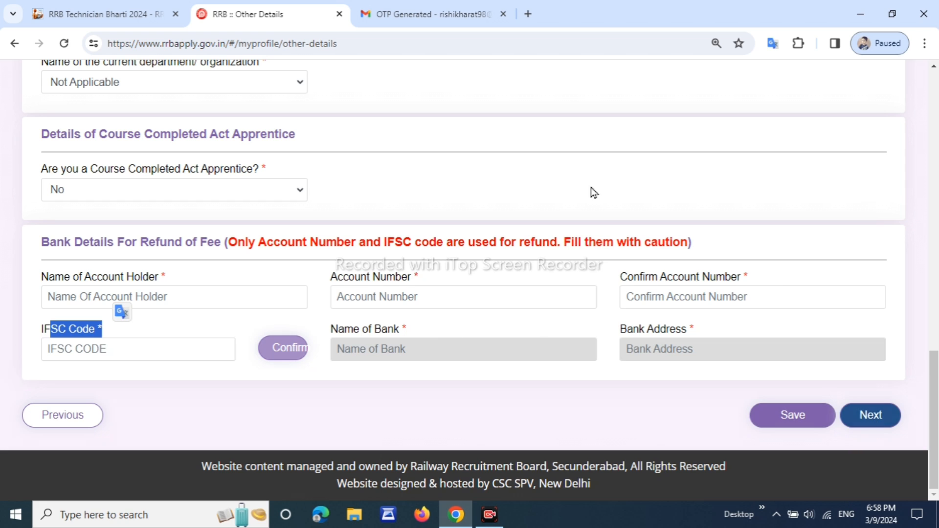
click(854, 413)
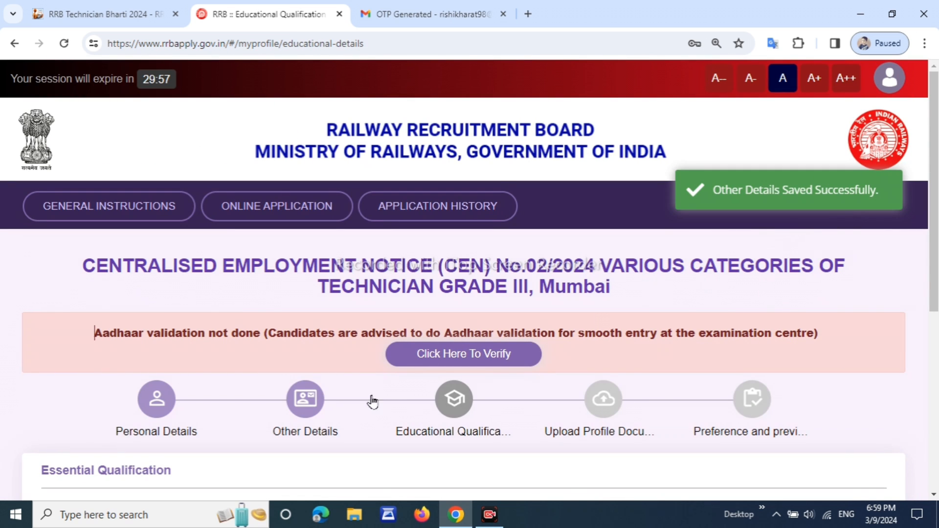
Set the state to MAHARASHTRA and choose the applicant's district for the Matriculation/SSLC qualification.
scroll(506, 363, down, 3)
scroll(447, 245, down, 3)
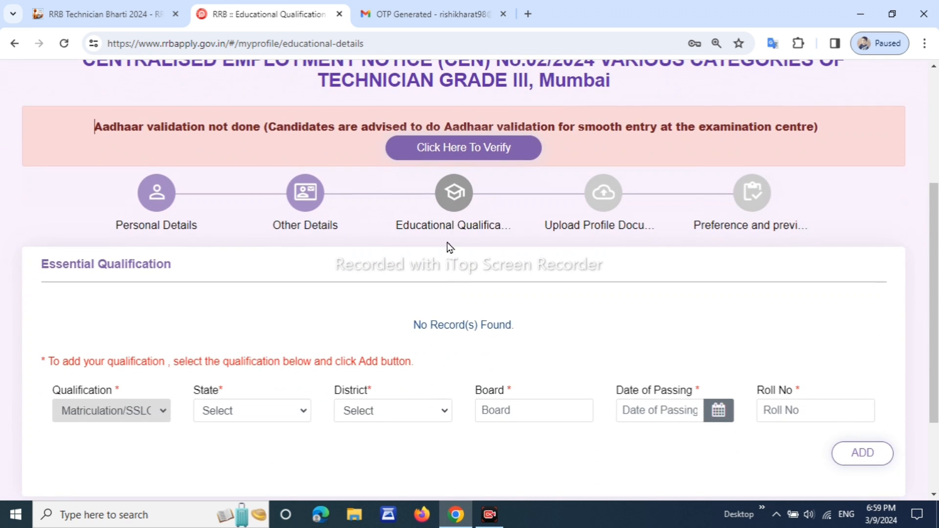
scroll(467, 178, down, 2)
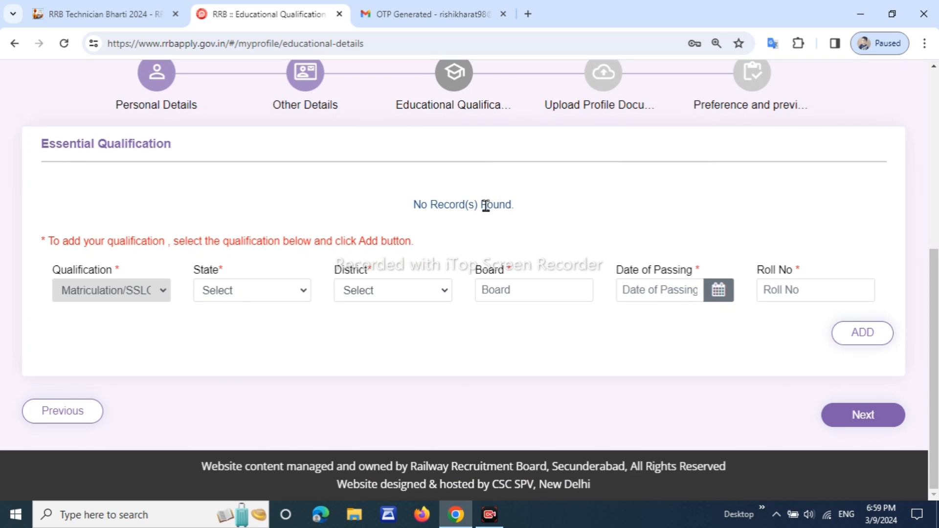
click(224, 302)
scroll(283, 211, down, 3)
scroll(283, 212, down, 2)
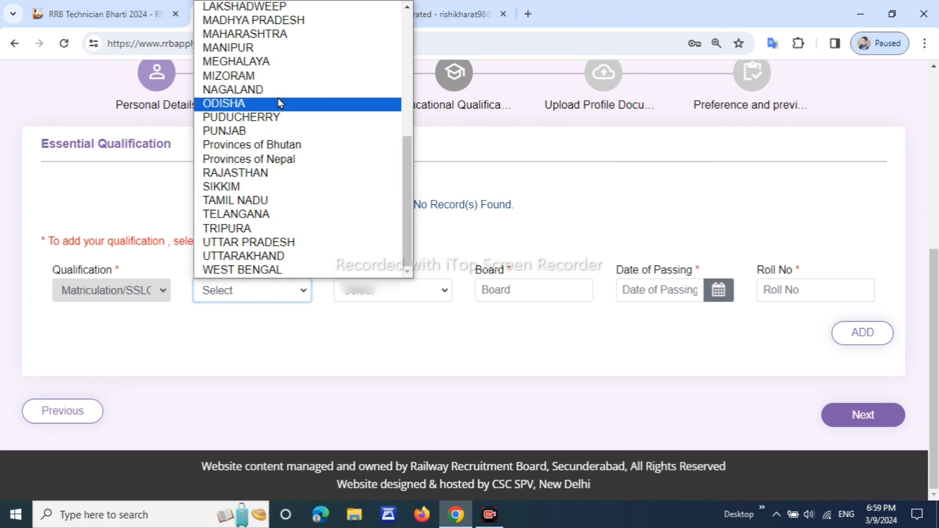
click(269, 34)
click(403, 299)
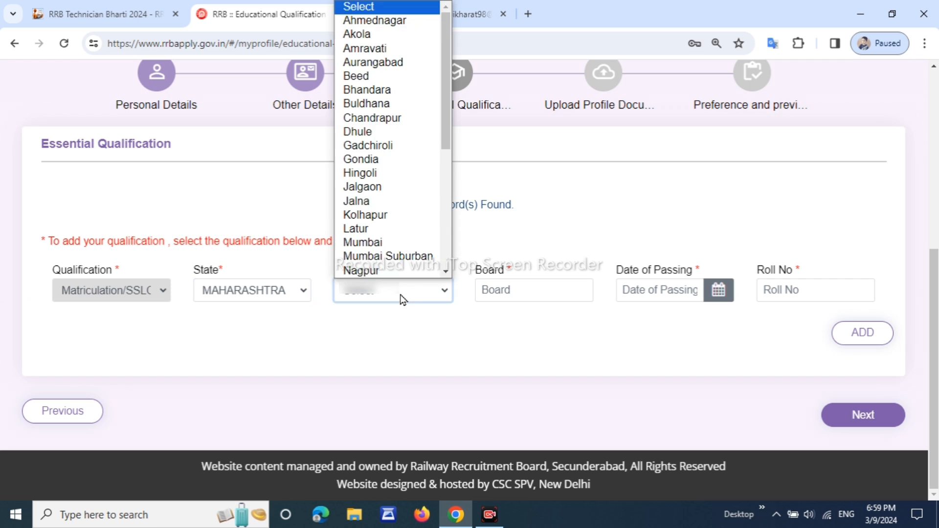
click(417, 112)
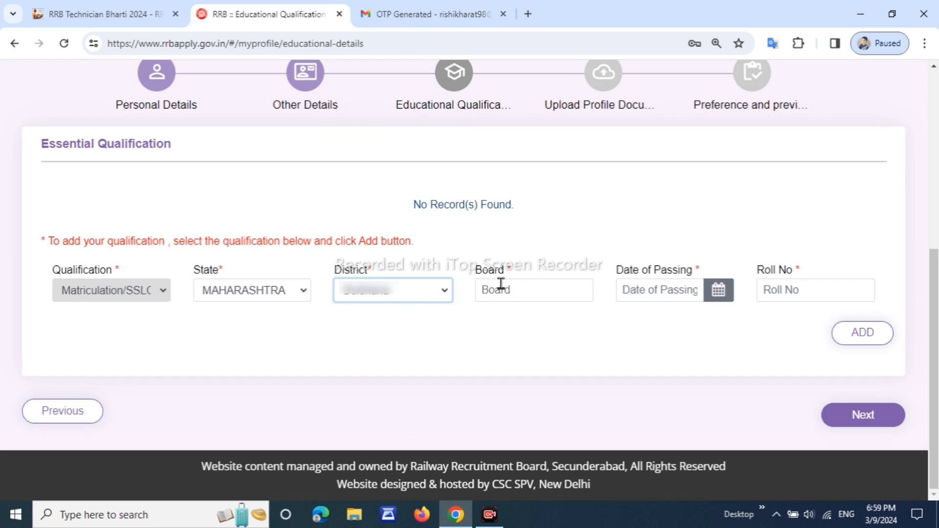
double_click(478, 270)
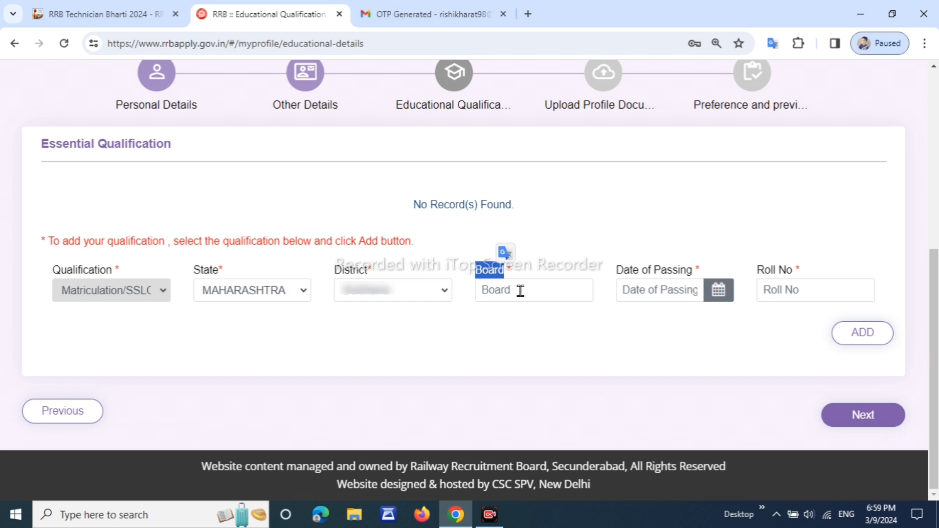
Enter MAHARASHTRA STATE BORAD as the board for the Matriculation/SSLC qualification.
click(520, 290)
text(MAHARASHTRA)
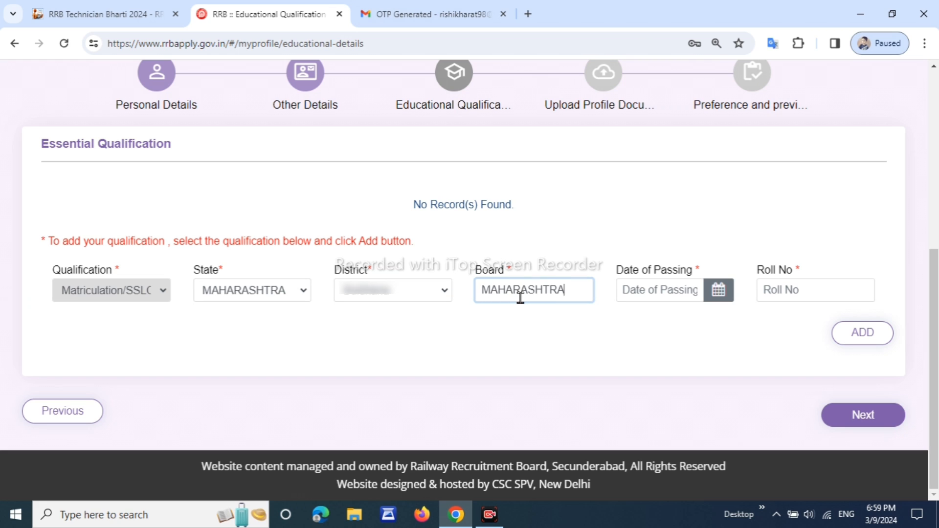
text( STATE)
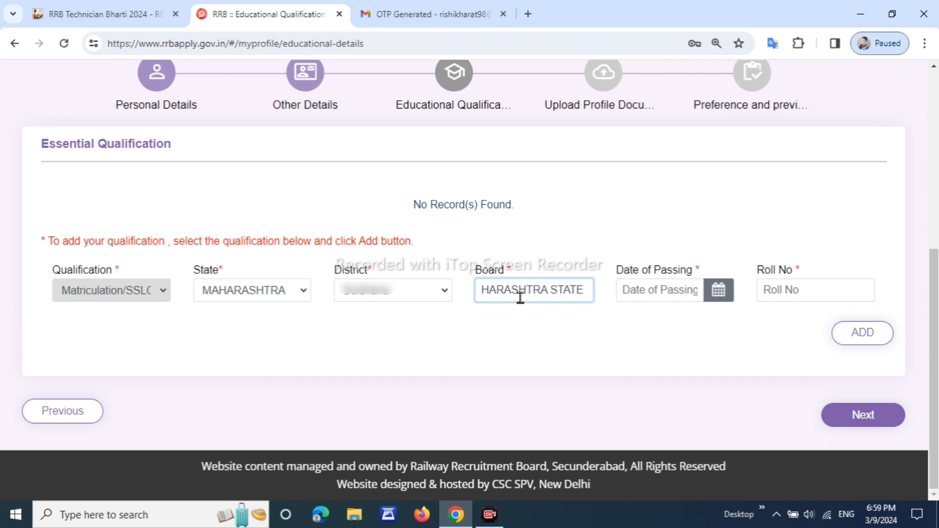
text( BORAD)
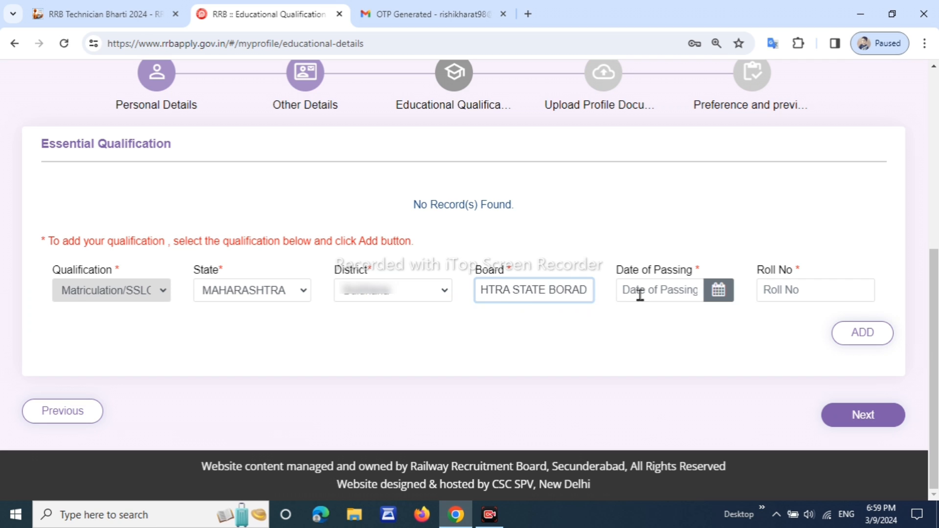
Set the Matriculation/SSLC date of passing to 09/07/2014.
click(717, 291)
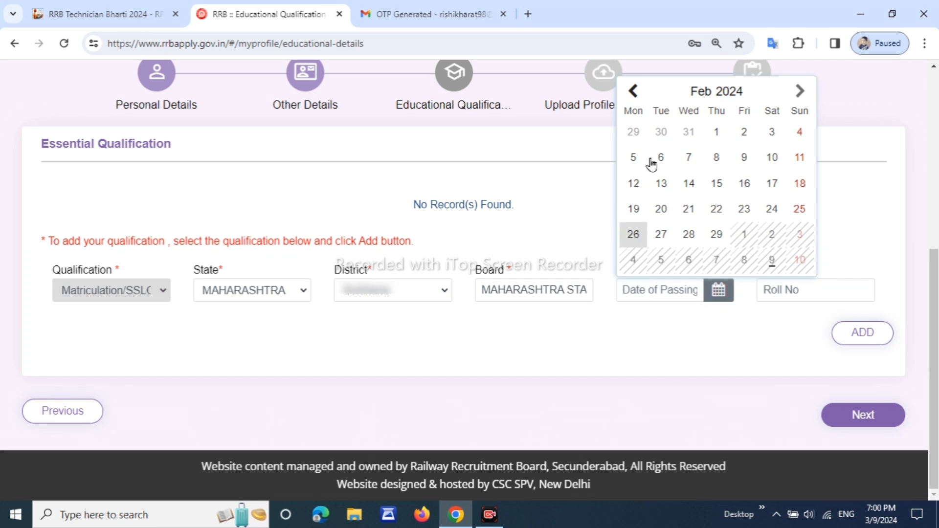
click(633, 91)
click(633, 91)
click(712, 98)
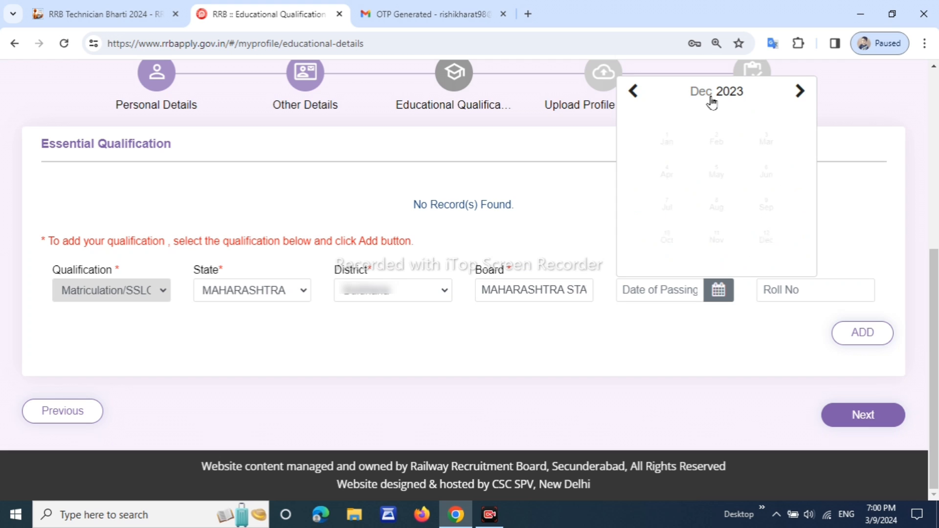
click(725, 93)
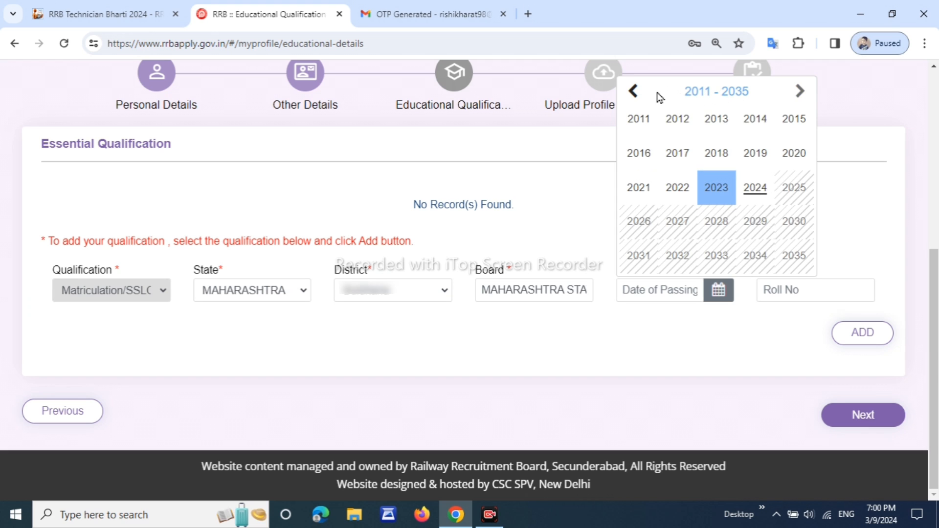
click(758, 122)
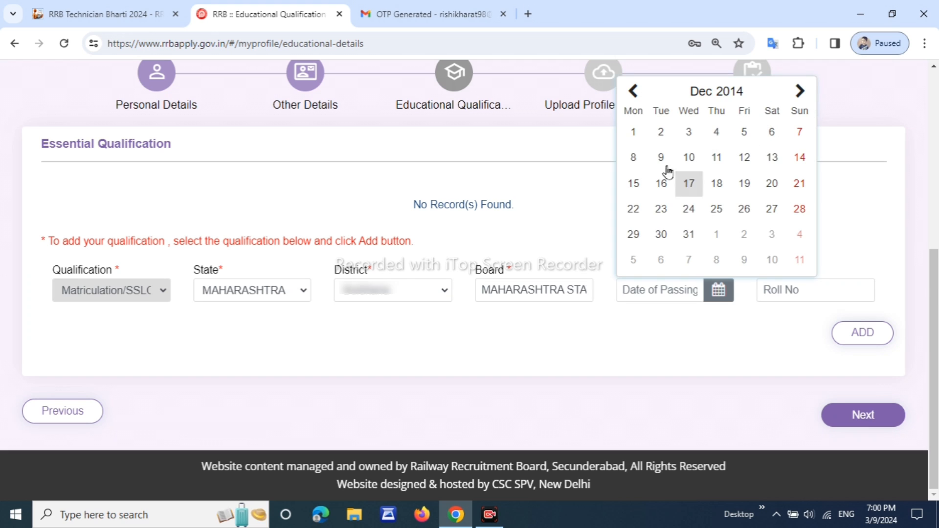
click(695, 93)
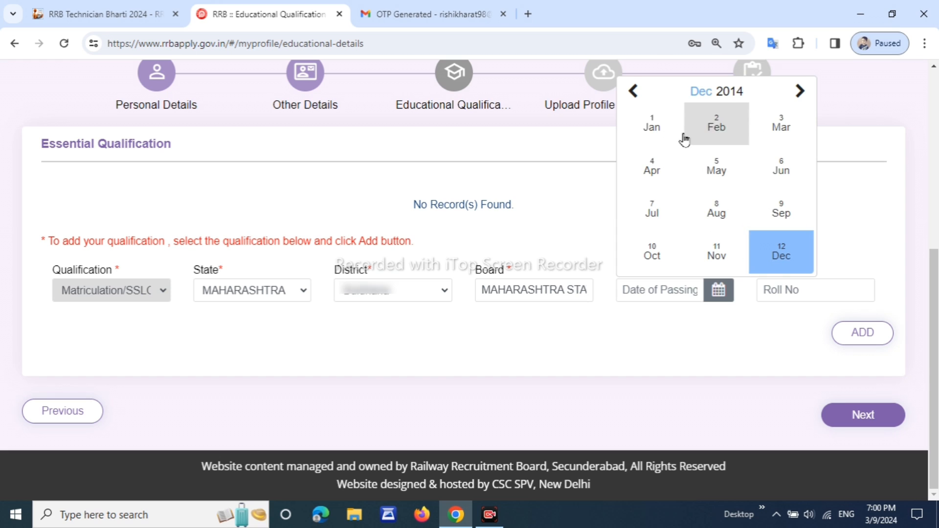
click(661, 222)
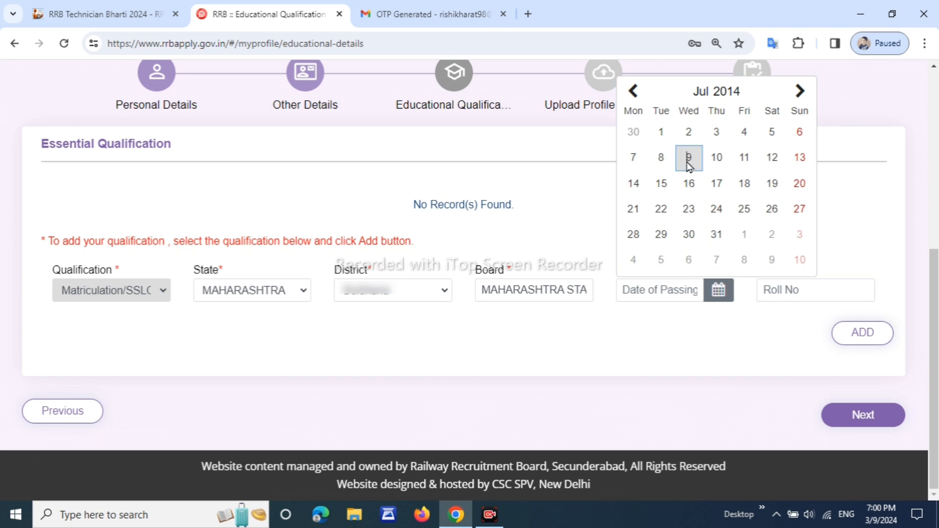
click(688, 157)
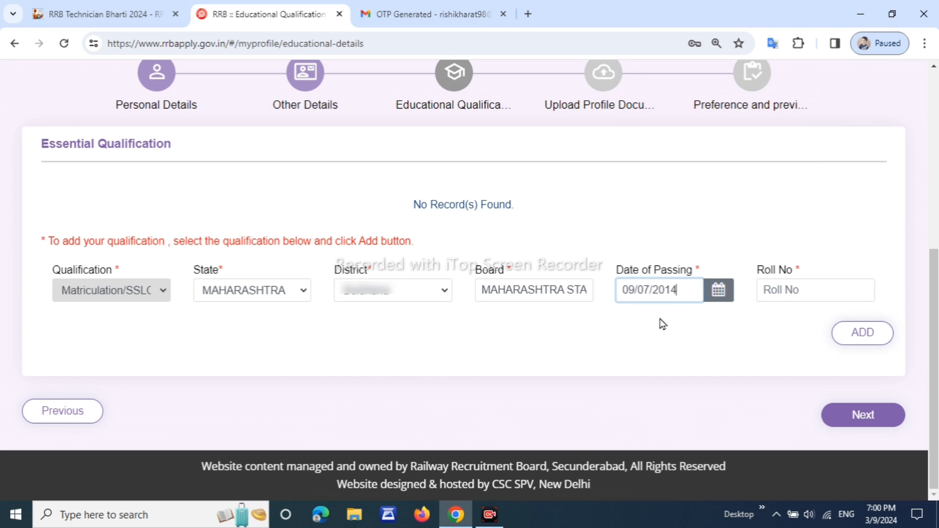
Enter the applicant's roll number and add the Matriculation/SSLC qualification to the record list.
double_click(772, 271)
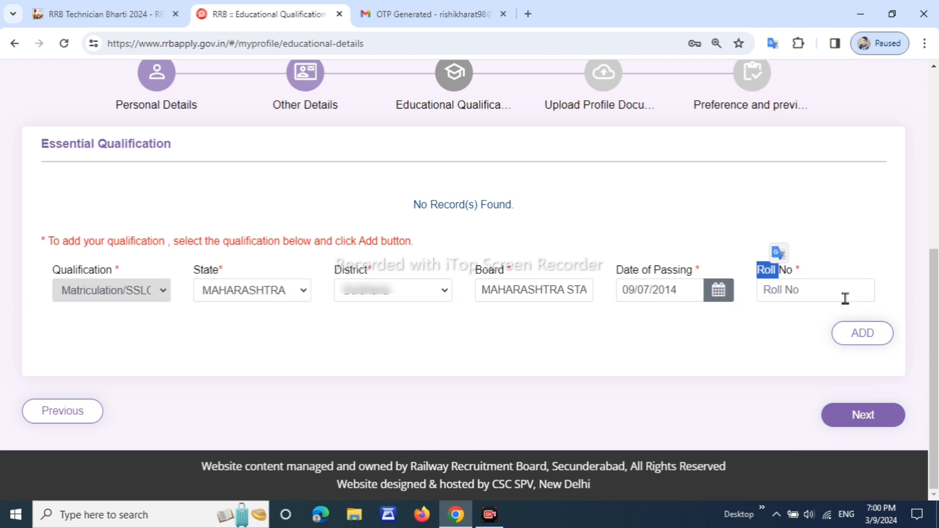
click(854, 334)
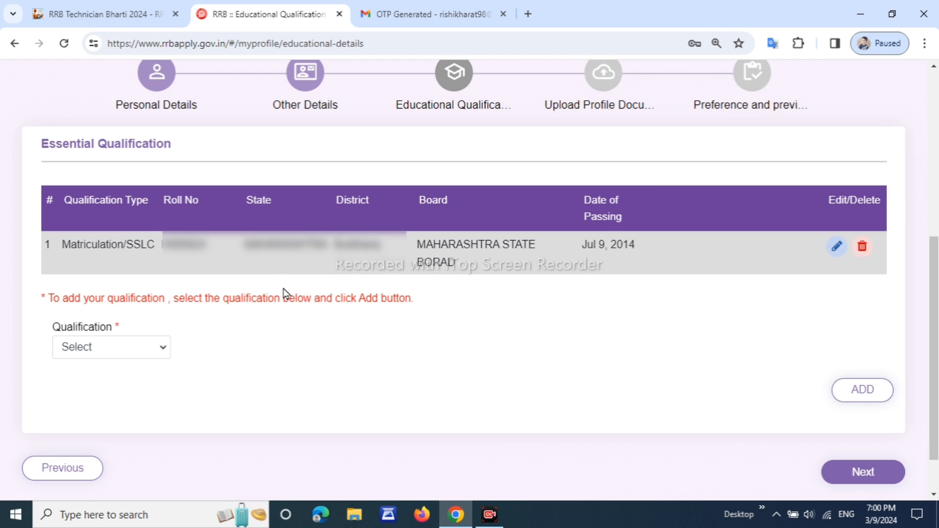
Choose ITI as the additional qualification and set its trade to Fitter.
drag(53, 327, 81, 327)
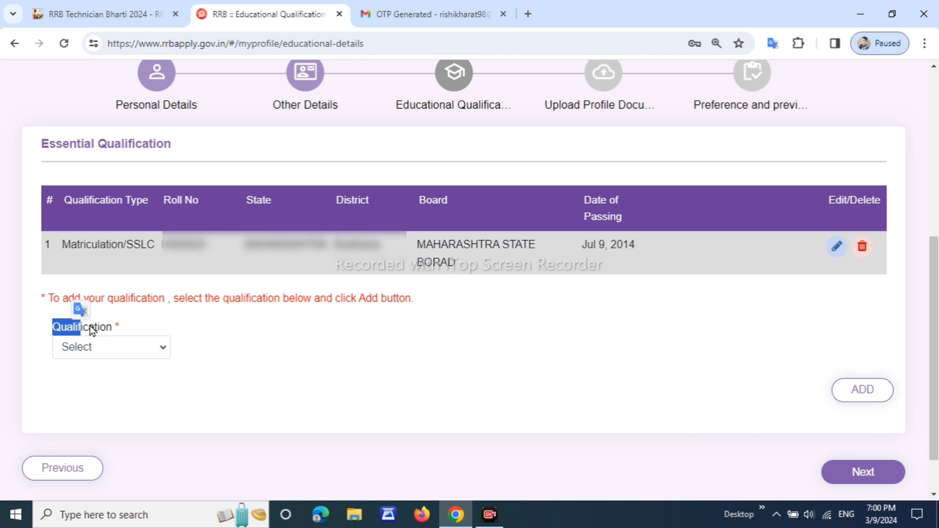
click(111, 348)
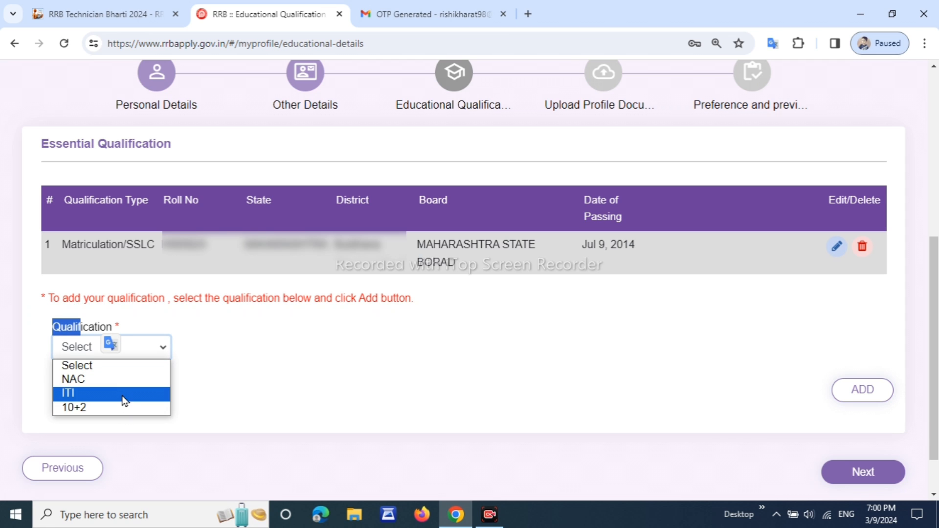
click(124, 395)
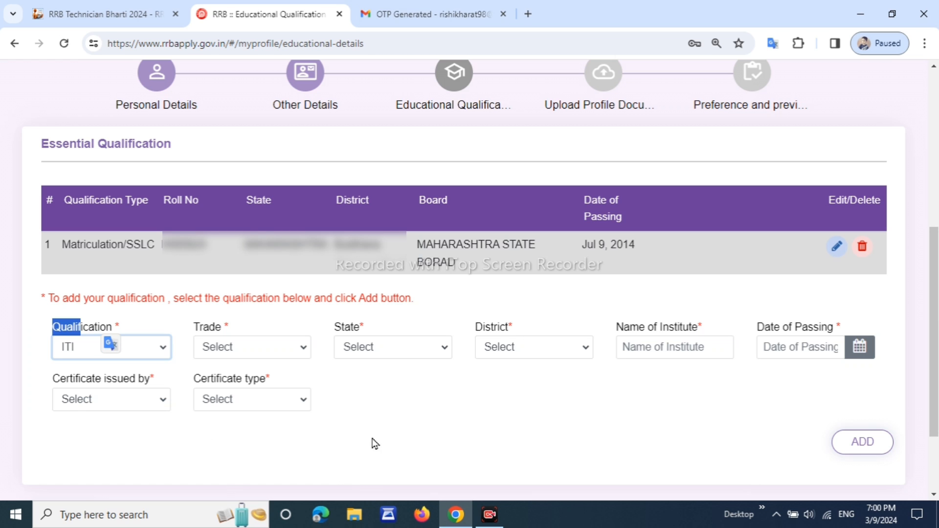
click(142, 329)
double_click(207, 327)
click(245, 348)
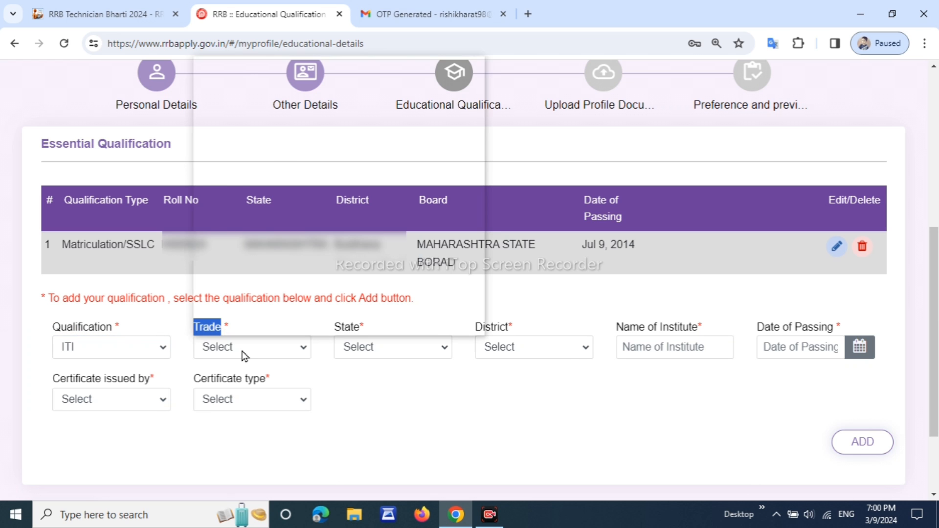
click(274, 133)
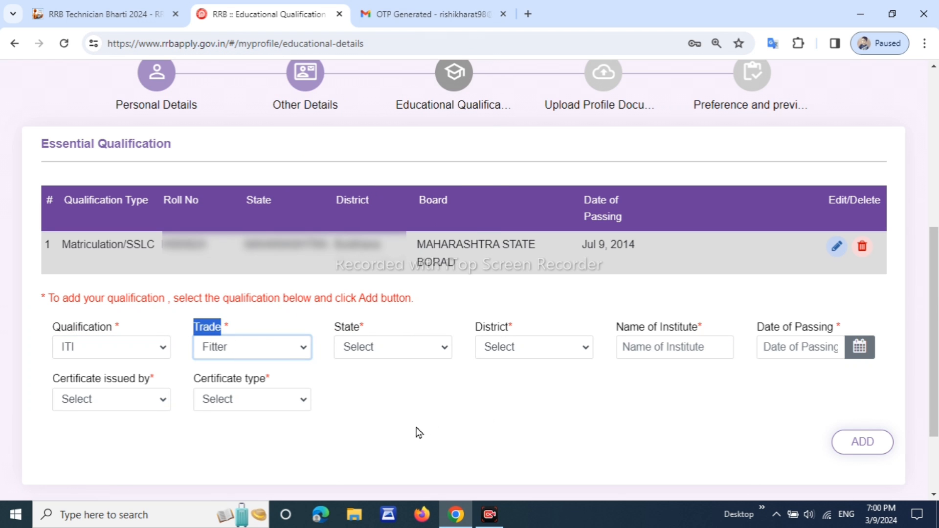
Review the available trades and set the ITI qualification's state to MAHARASHTRA.
click(445, 396)
double_click(342, 327)
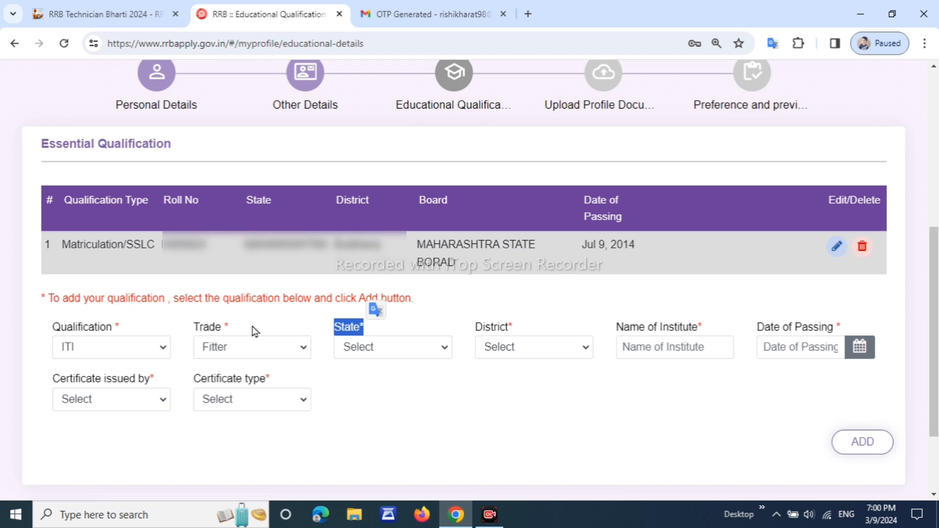
click(254, 331)
click(249, 349)
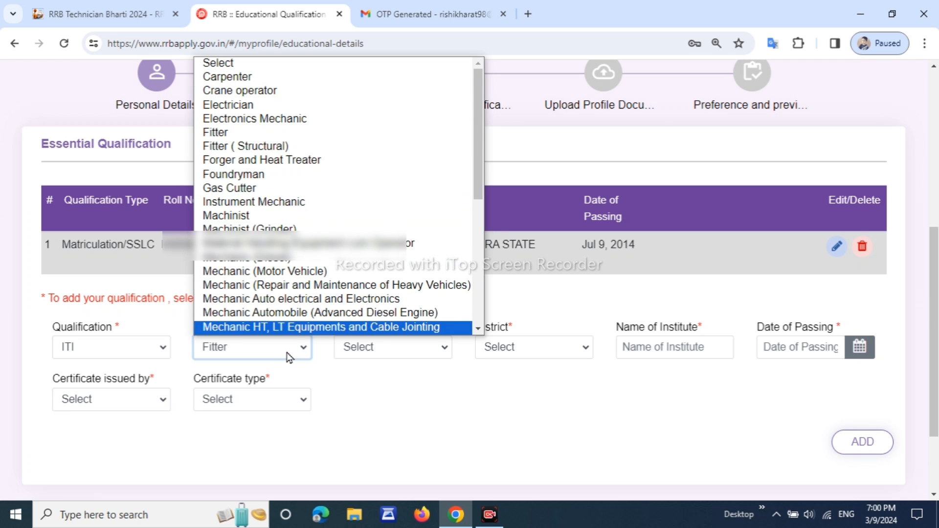
click(385, 398)
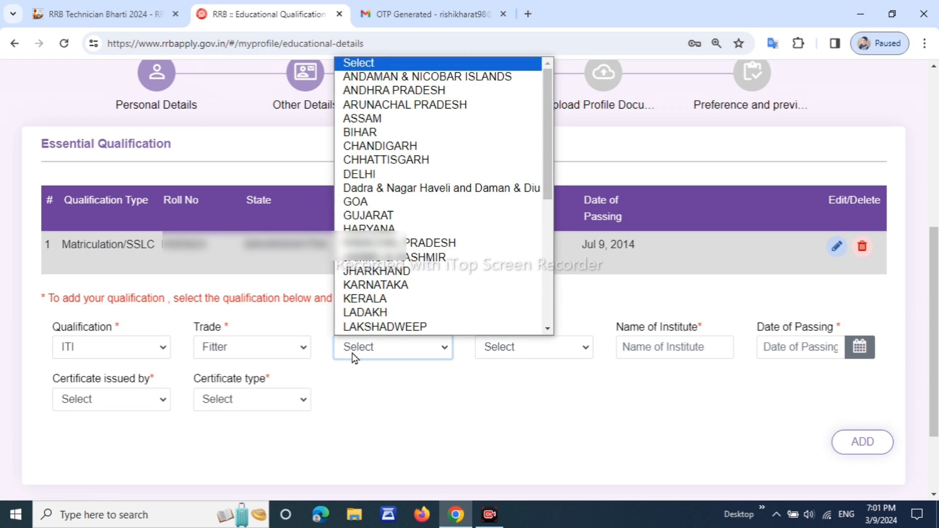
click(352, 355)
scroll(432, 208, down, 5)
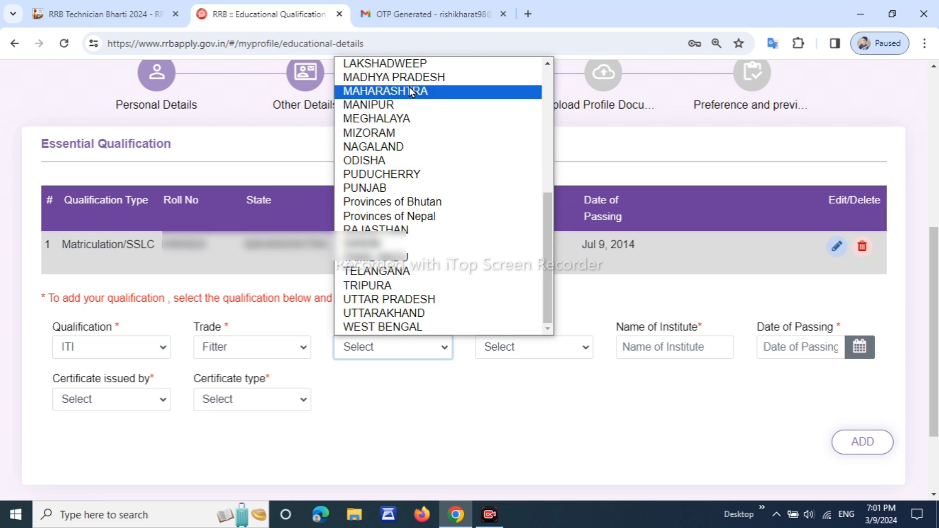
click(426, 90)
Enter MAHARASHTRA ITI as the name of the institute for the ITI qualification.
drag(487, 325, 502, 321)
click(586, 371)
drag(621, 330, 693, 327)
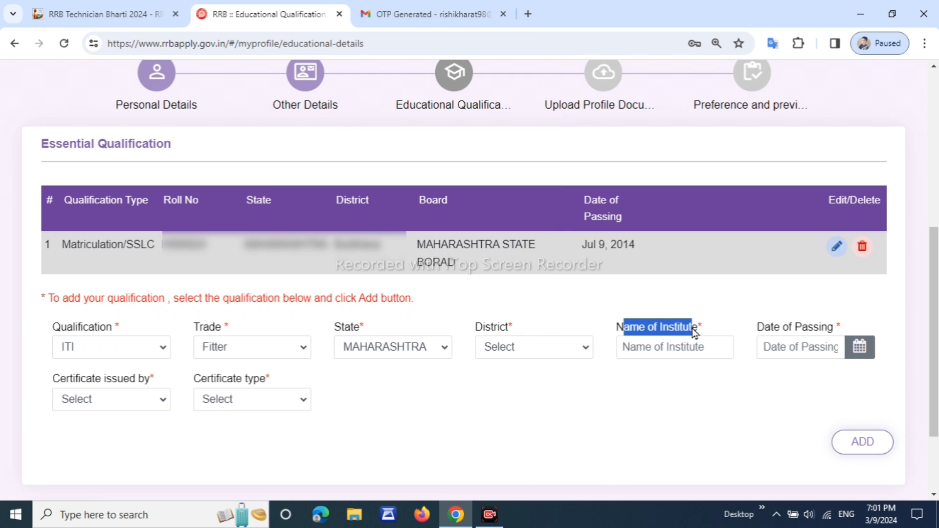
click(678, 348)
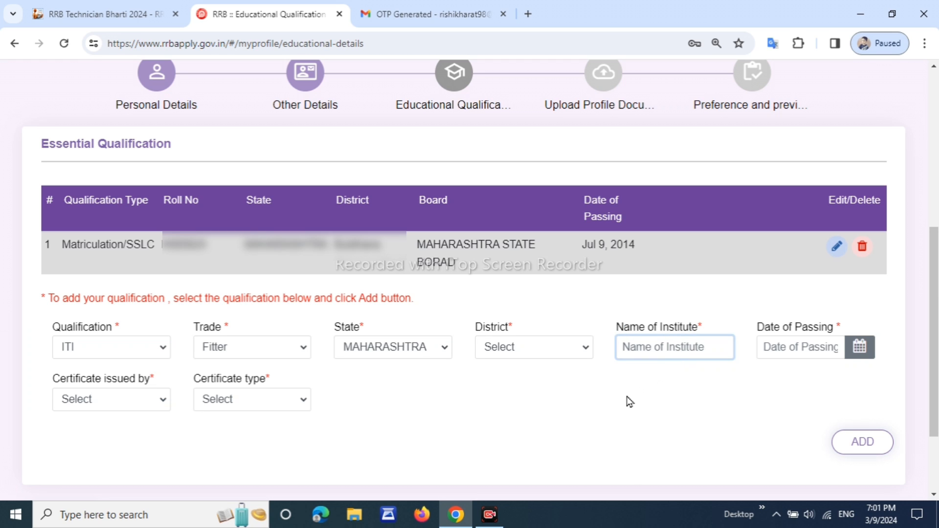
text(MAHARASHTRA ITI)
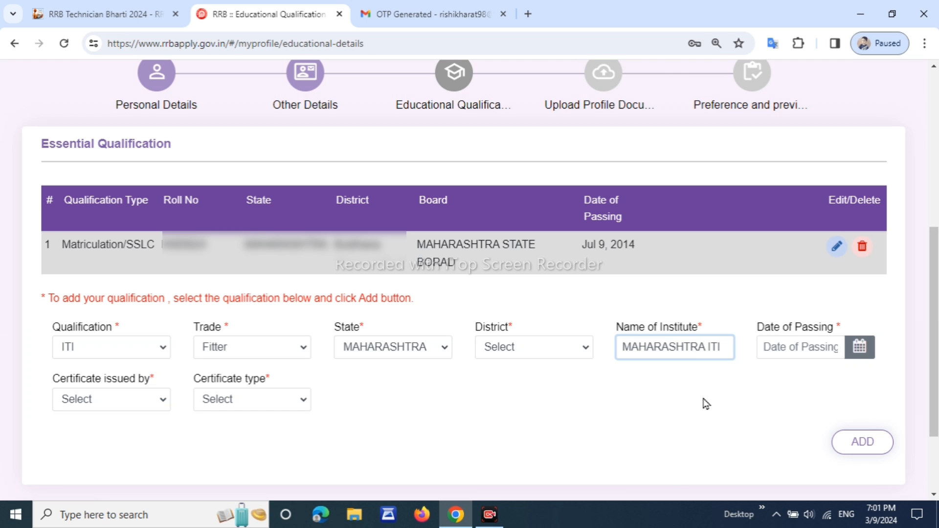
click(727, 408)
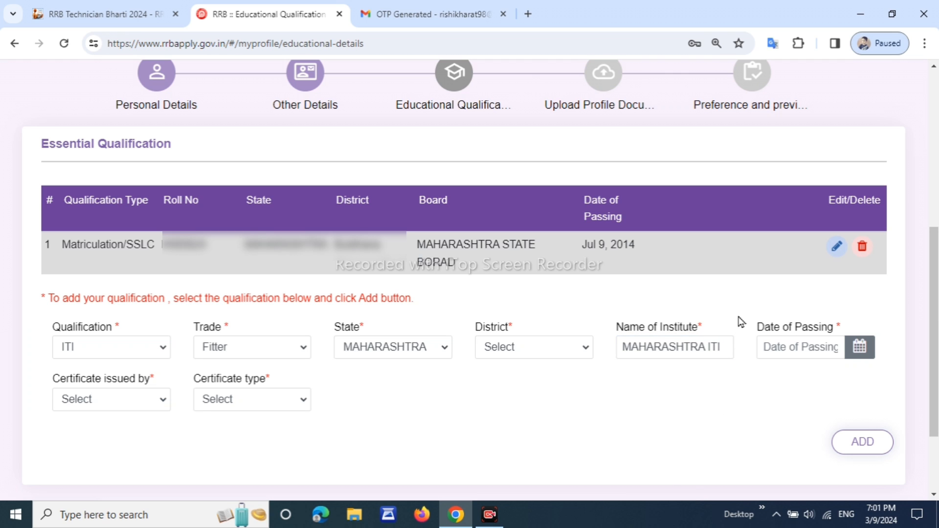
Set the ITI qualification's date of passing to 04/02/2016.
click(859, 347)
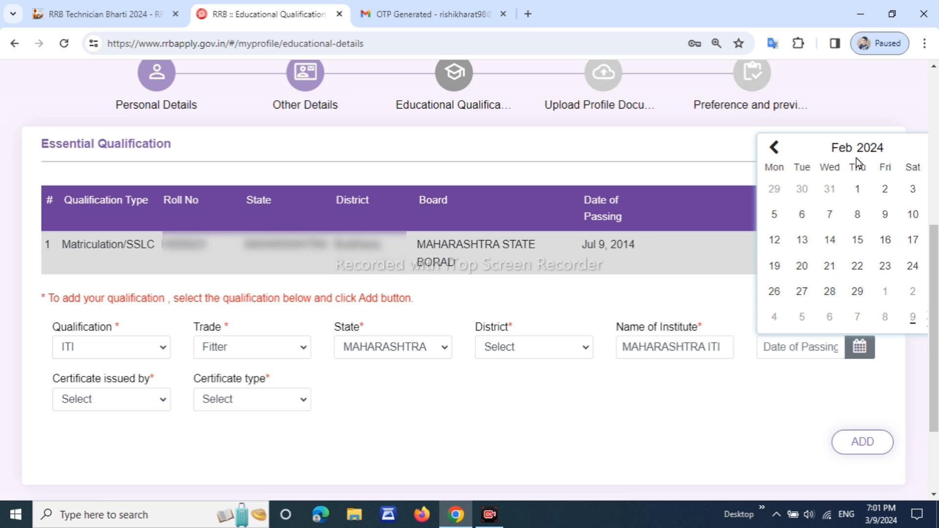
click(875, 147)
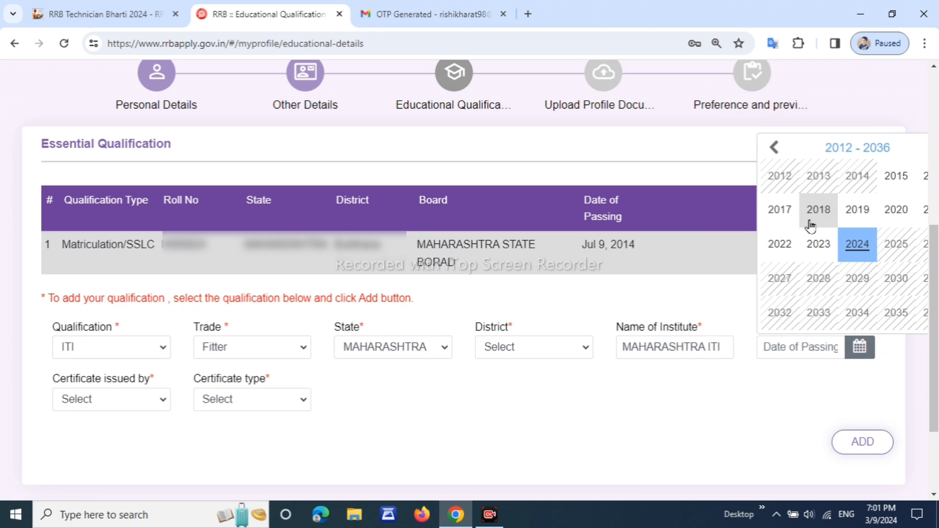
click(924, 177)
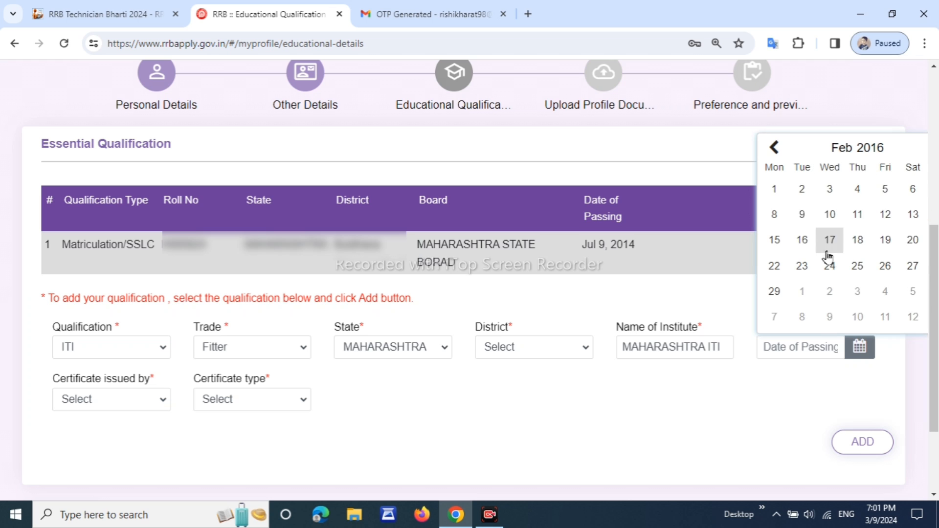
click(858, 189)
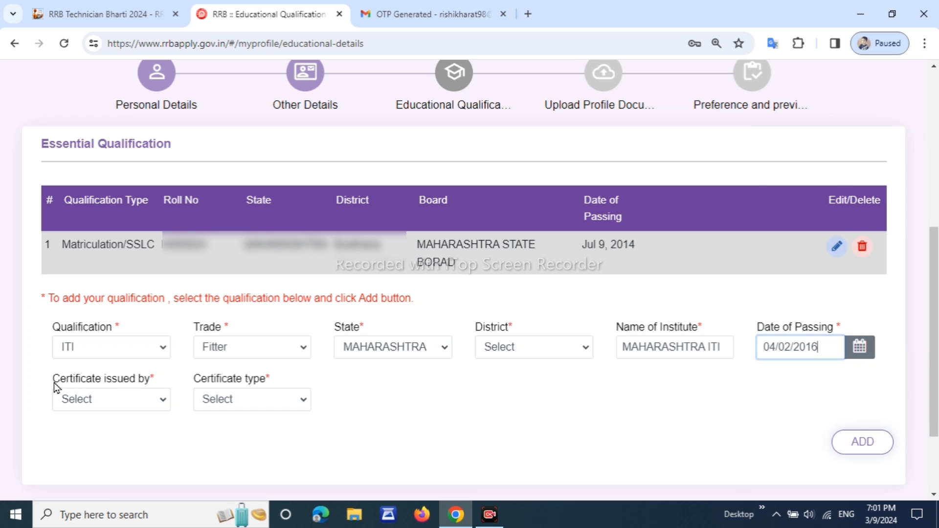
Set the issuing body of the ITI certificate to NCVT.
drag(60, 380, 95, 381)
click(104, 407)
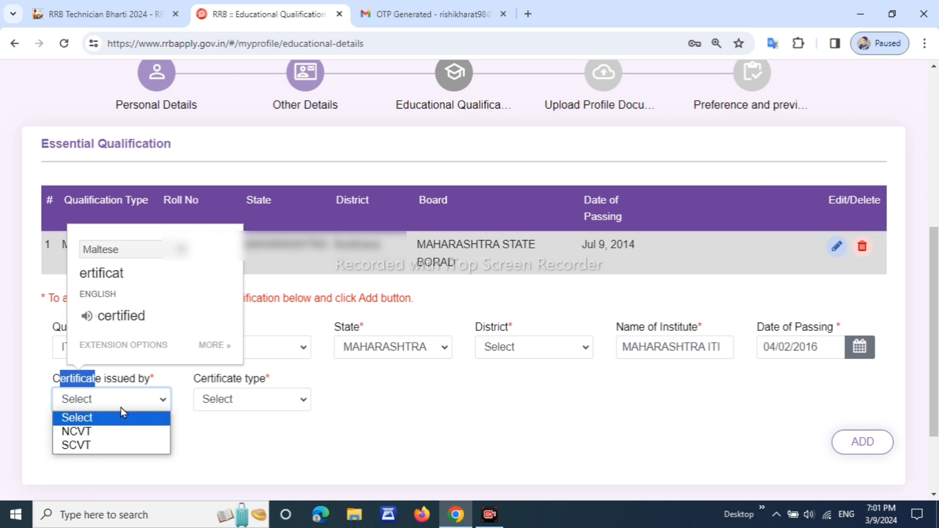
click(197, 435)
click(109, 404)
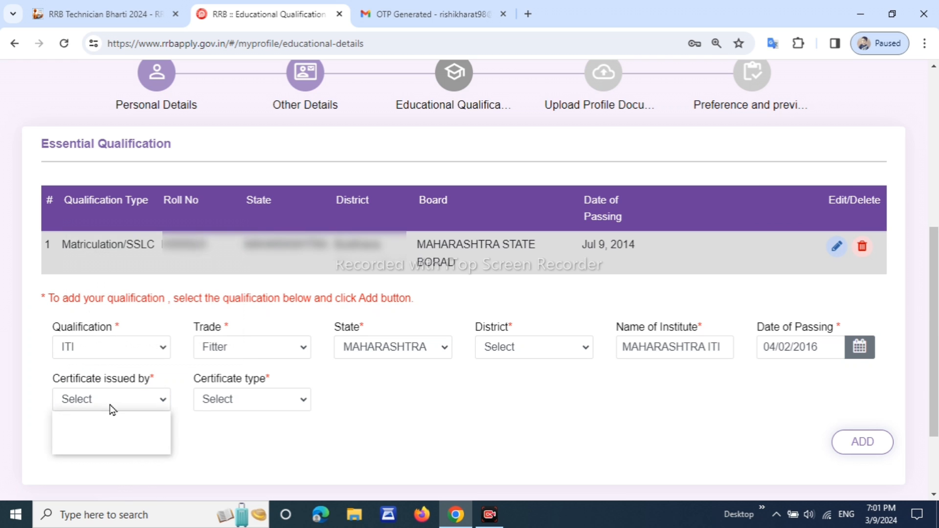
click(98, 432)
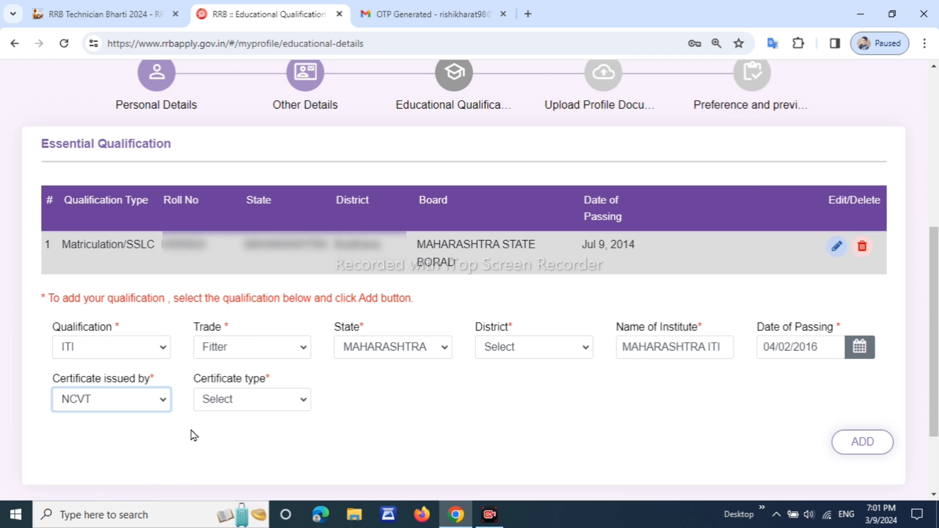
Set the ITI certificate type to State Trade Certificate(STC).
drag(198, 376, 233, 382)
click(235, 382)
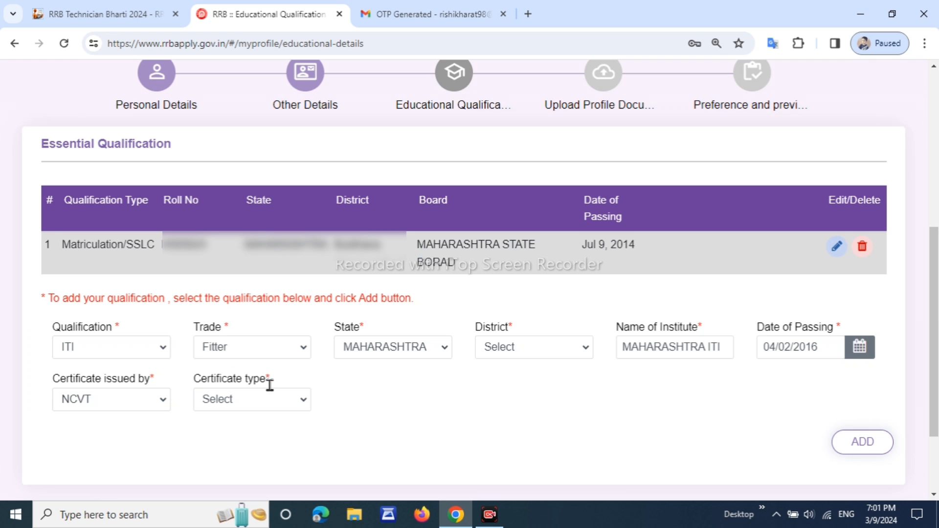
click(285, 398)
click(284, 397)
click(288, 401)
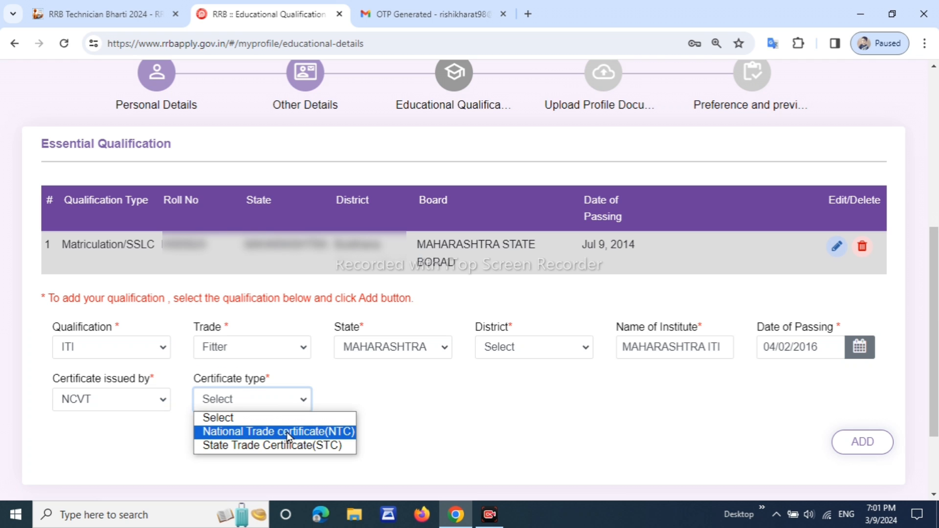
click(311, 446)
click(381, 436)
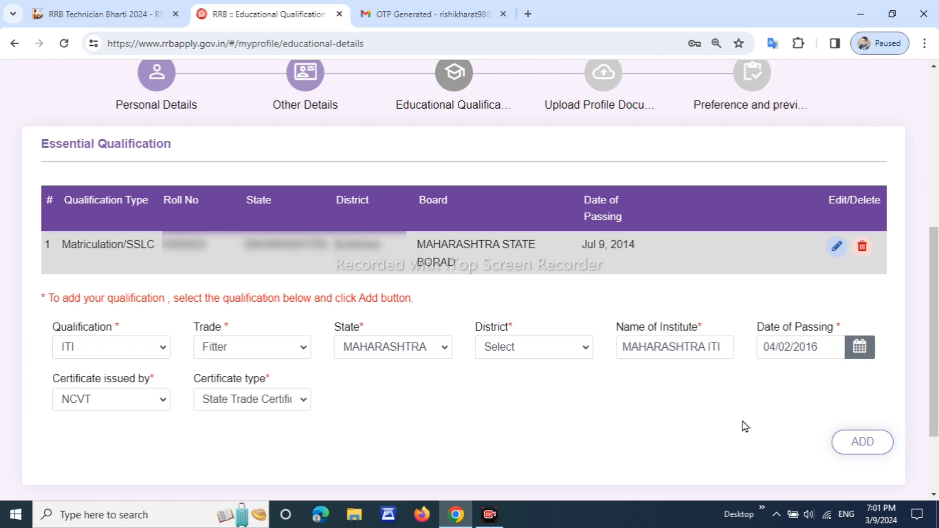
Add the completed ITI qualification to the essential qualifications and continue to the profile document upload.
click(854, 443)
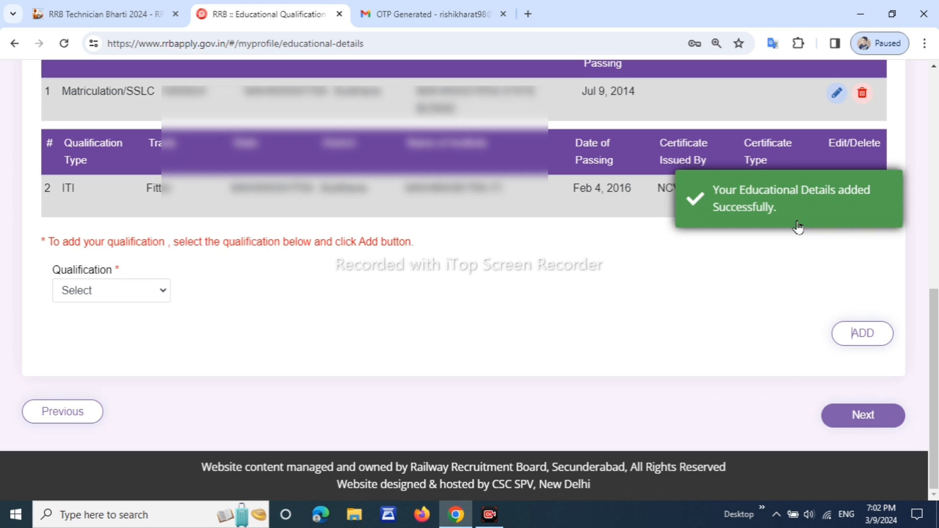
click(866, 415)
Read the photograph specifications for background, dimensions, file format and permitted file size.
scroll(639, 304, down, 3)
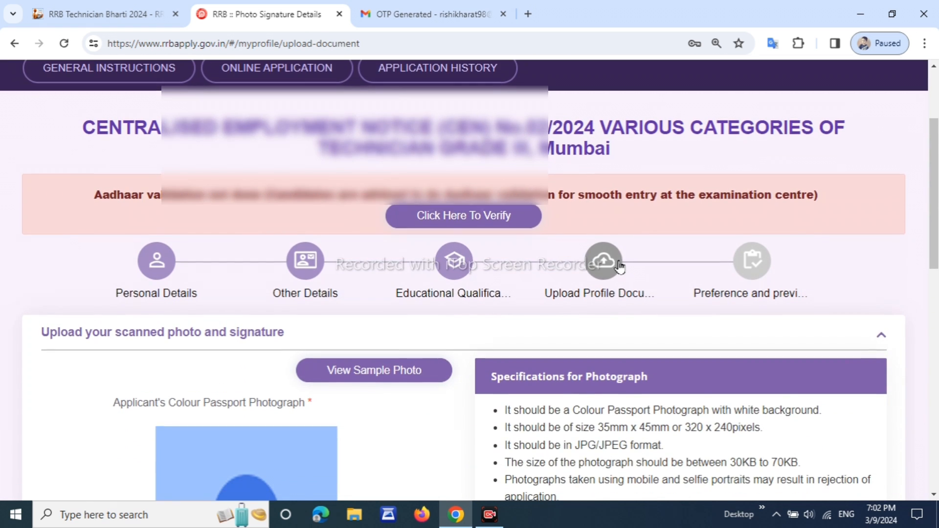
scroll(636, 264, down, 2)
scroll(640, 274, down, 3)
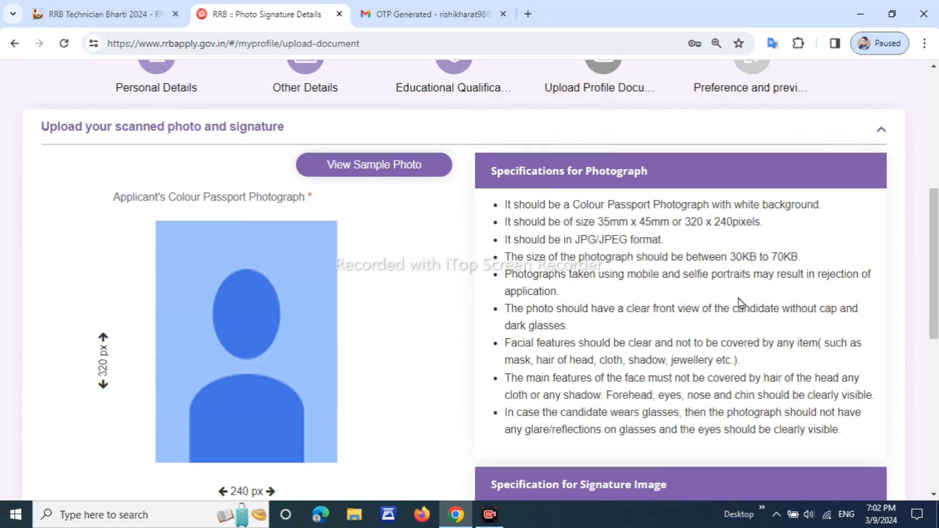
scroll(627, 245, down, 1)
drag(572, 171, 671, 184)
drag(771, 188, 792, 191)
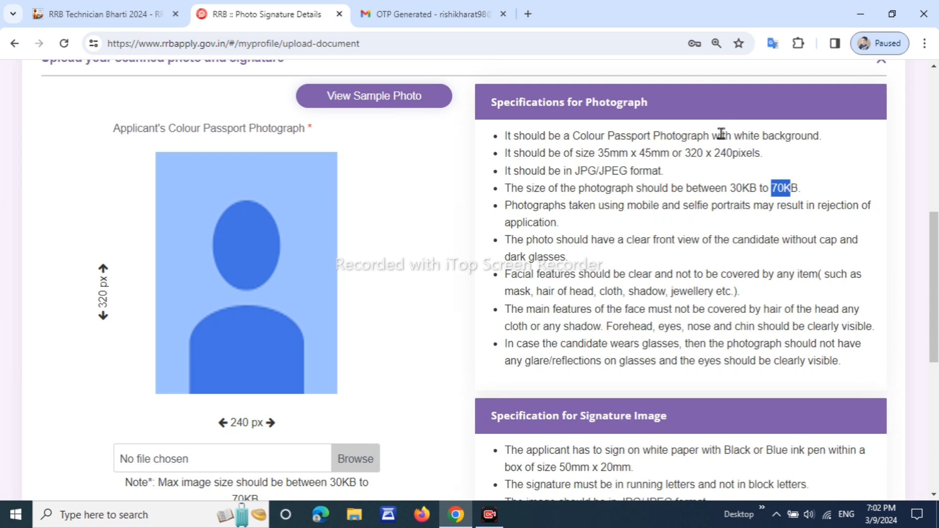
drag(764, 137, 826, 147)
click(819, 147)
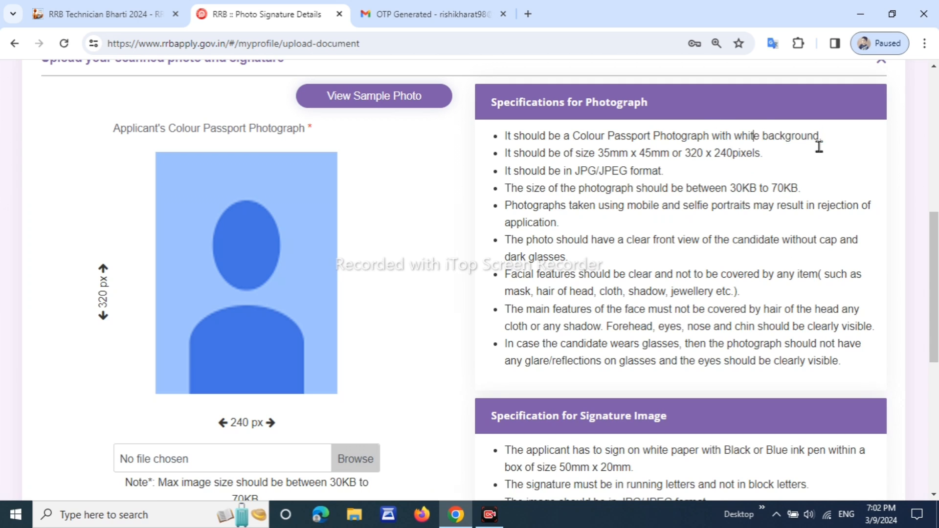
drag(754, 137, 838, 153)
click(827, 231)
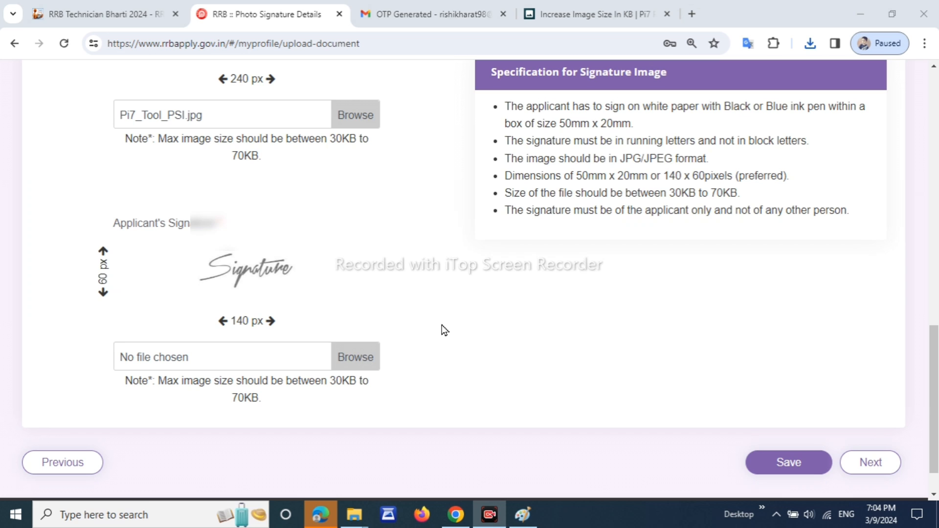
Review the signature image specifications and choose Pi7_Tool_SSI.jpg as the applicant's signature.
drag(553, 141, 622, 125)
click(738, 126)
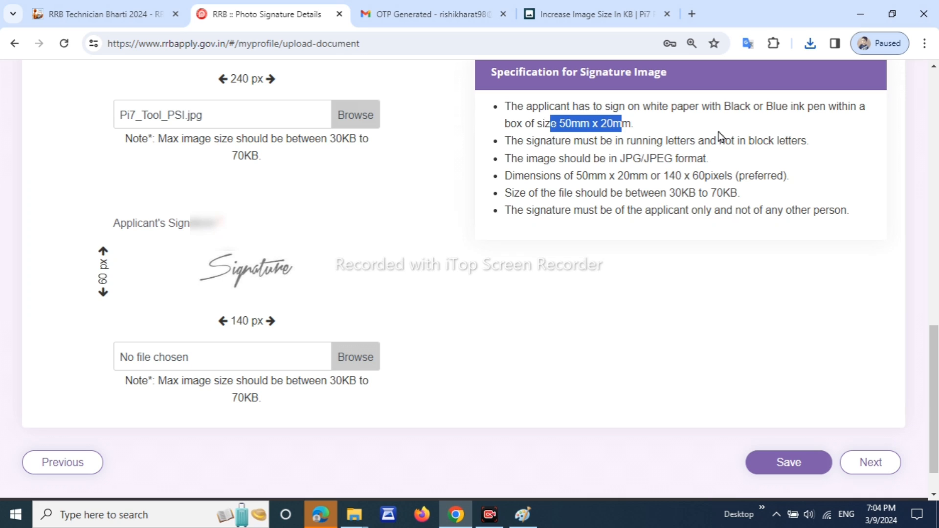
drag(657, 160, 728, 181)
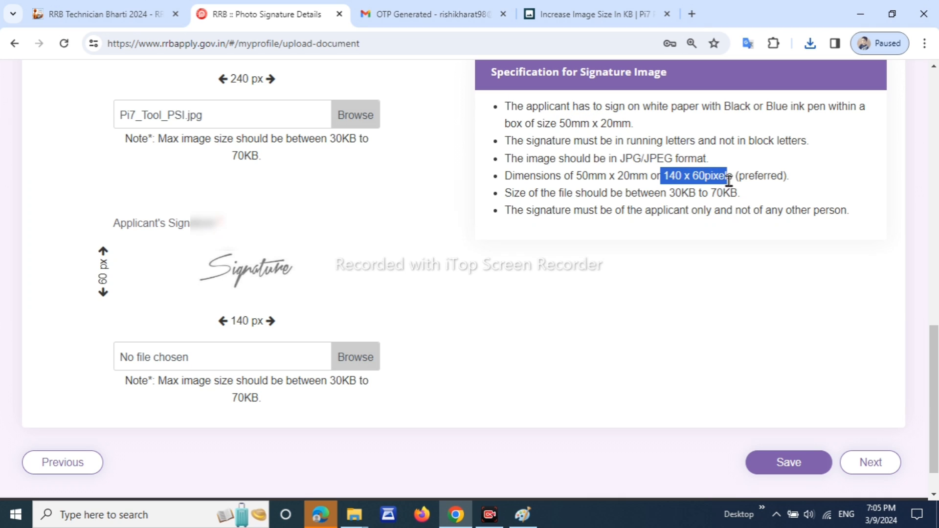
drag(752, 107, 844, 109)
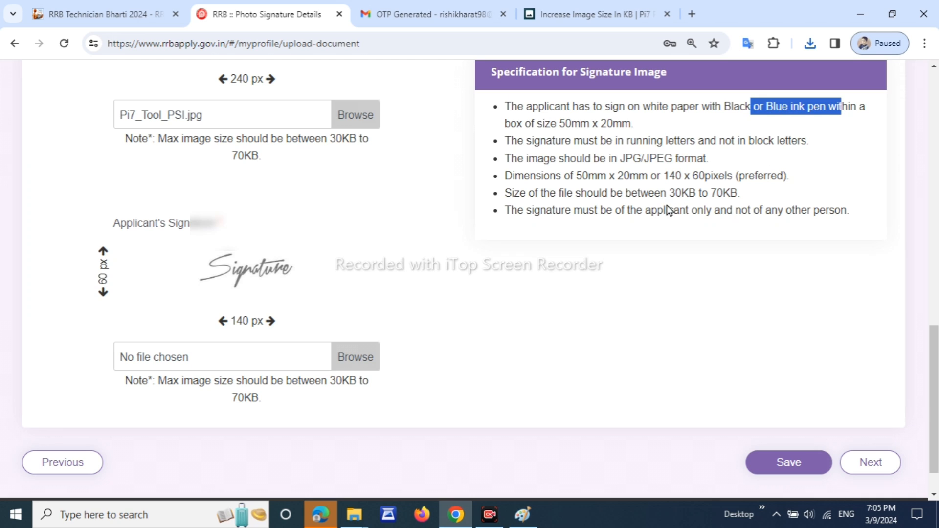
drag(661, 193, 731, 196)
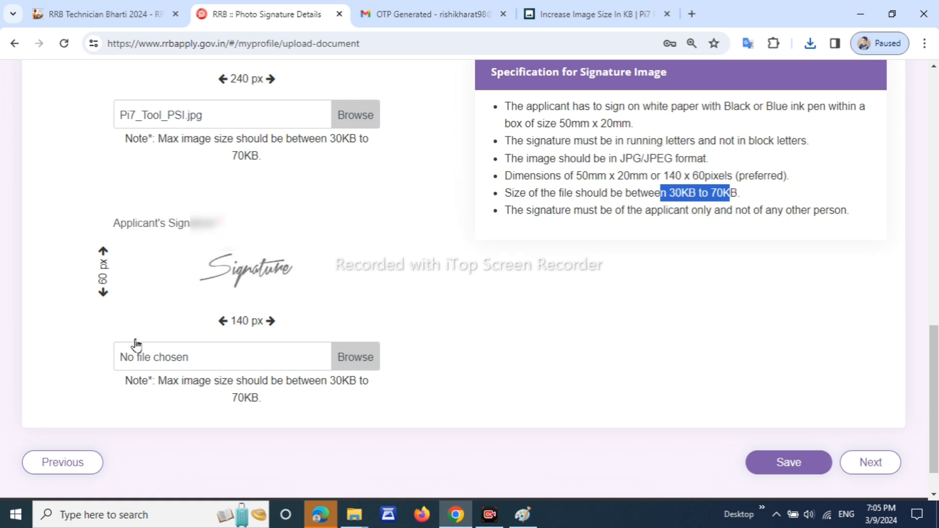
click(253, 361)
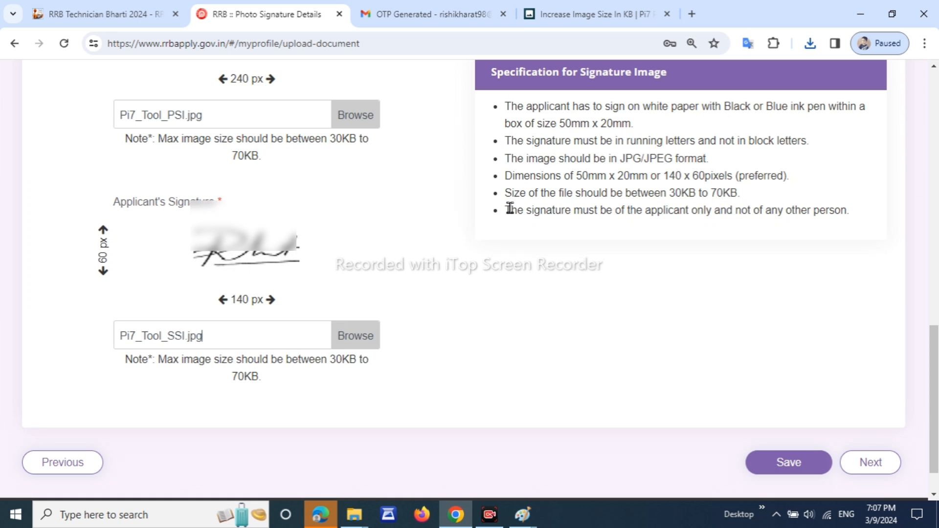
Save the uploaded photograph and signature and continue to the post preference stage.
scroll(708, 239, down, 1)
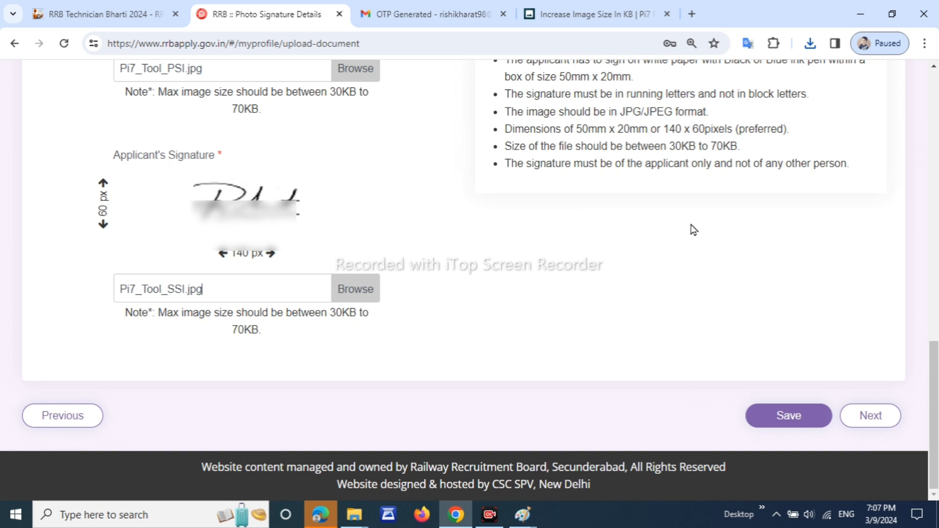
click(821, 416)
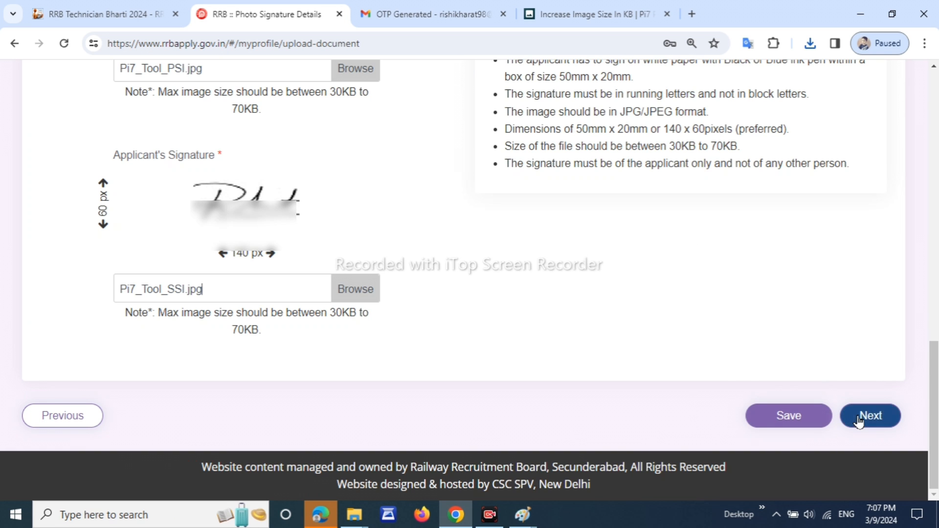
click(873, 418)
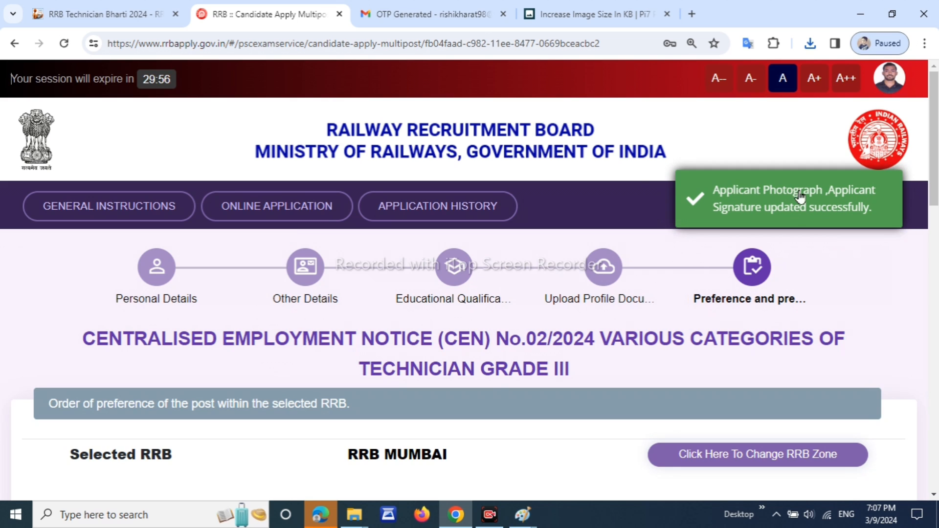
Add CR Diesel (Mechanical), WR Diesel (Mechanical), CR Fitter, CR Electrical / TRS and CR Bridge, in that order, to the preferred posts.
scroll(596, 305, down, 4)
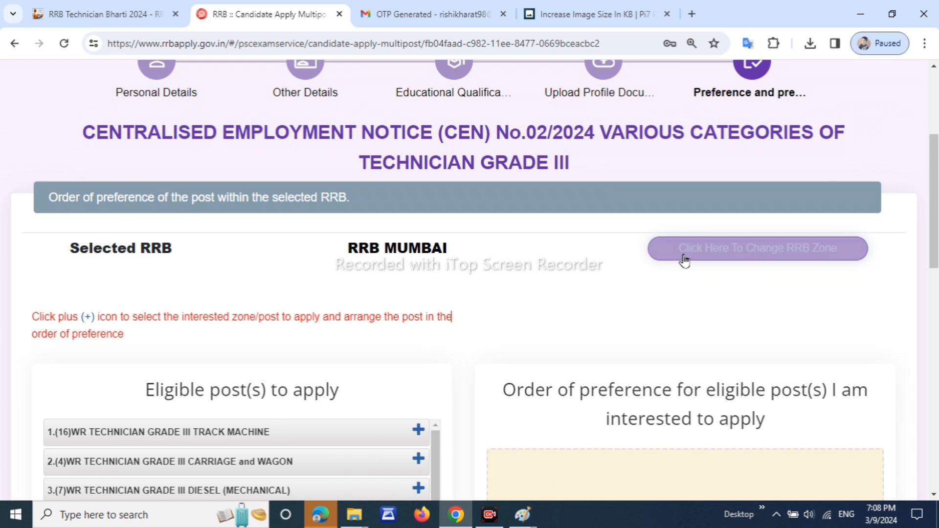
scroll(563, 233, down, 3)
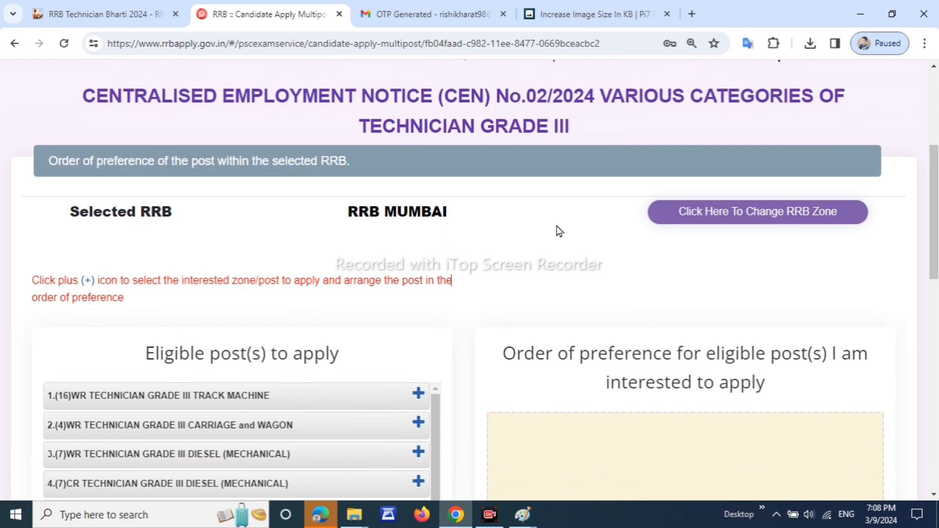
scroll(561, 231, down, 4)
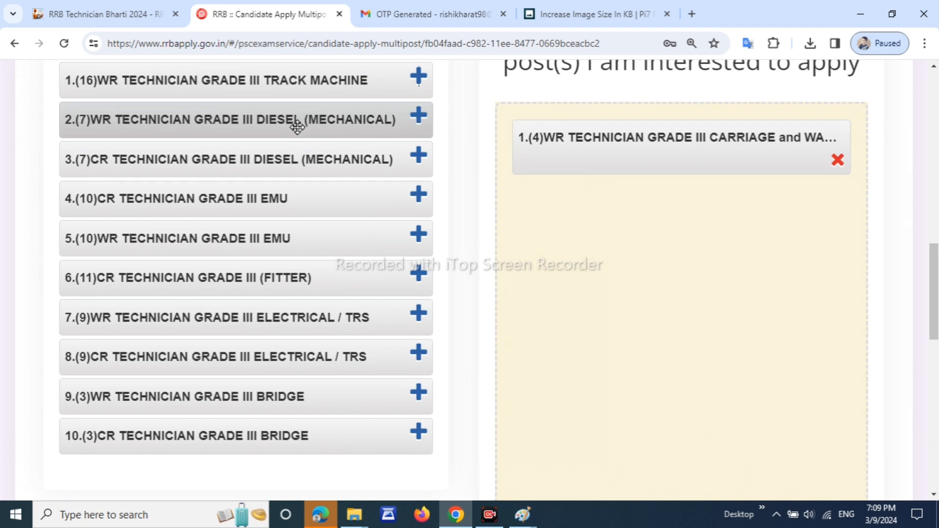
click(416, 157)
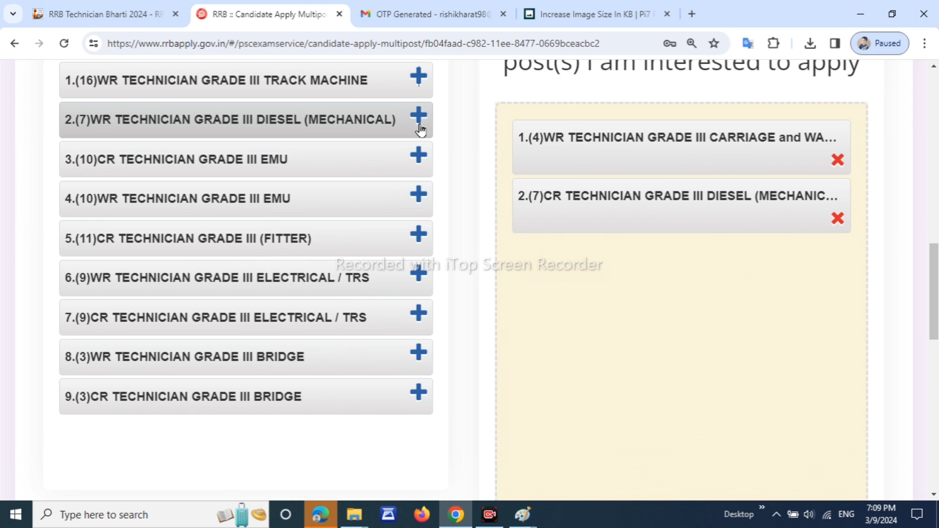
click(418, 120)
click(417, 203)
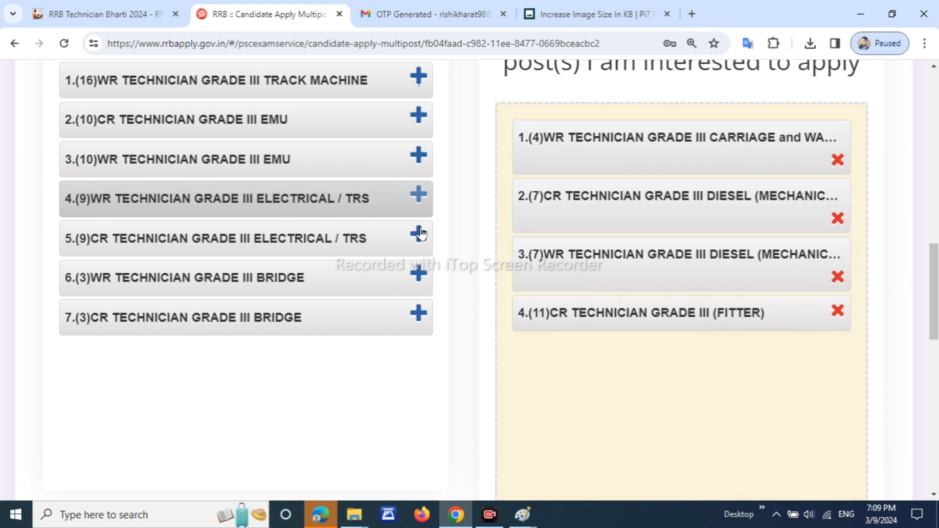
click(418, 237)
click(419, 275)
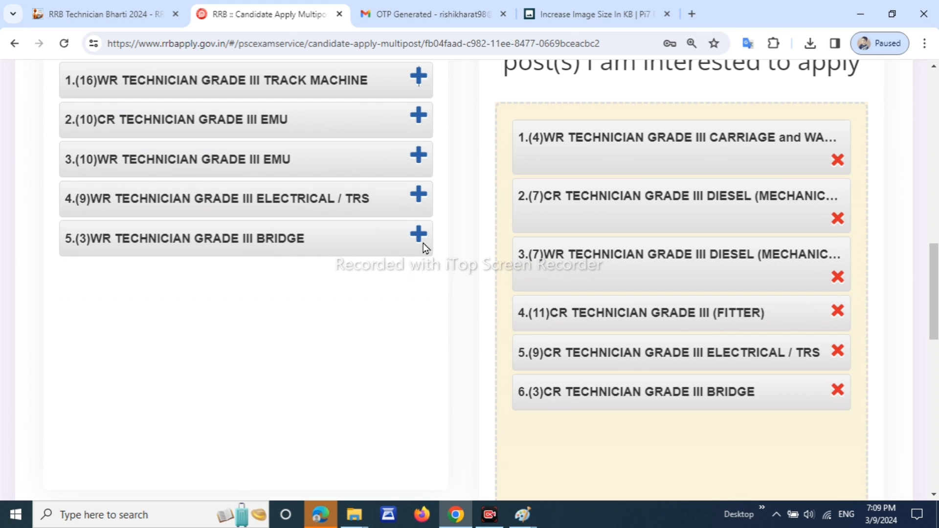
Confirm that the order of post preference has been exercised and checked.
scroll(585, 268, down, 1)
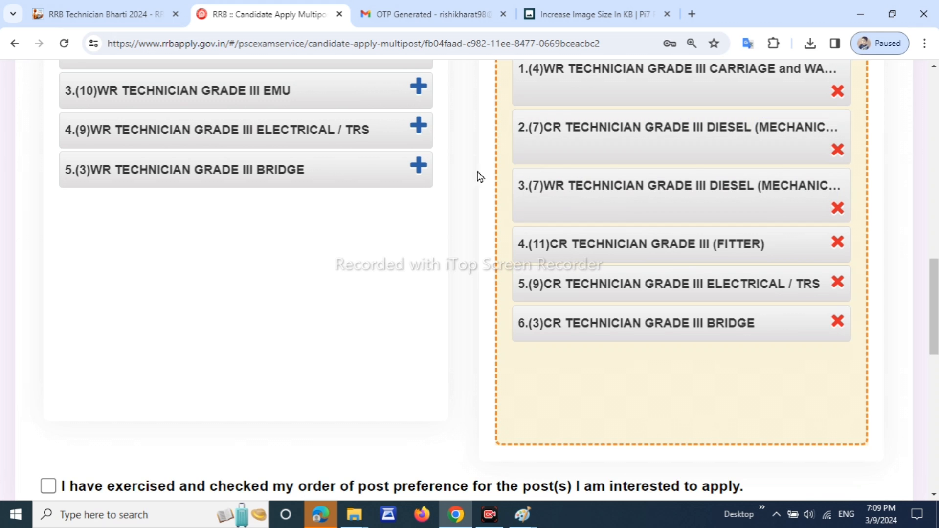
scroll(566, 205, up, 1)
scroll(587, 225, down, 2)
scroll(591, 233, down, 1)
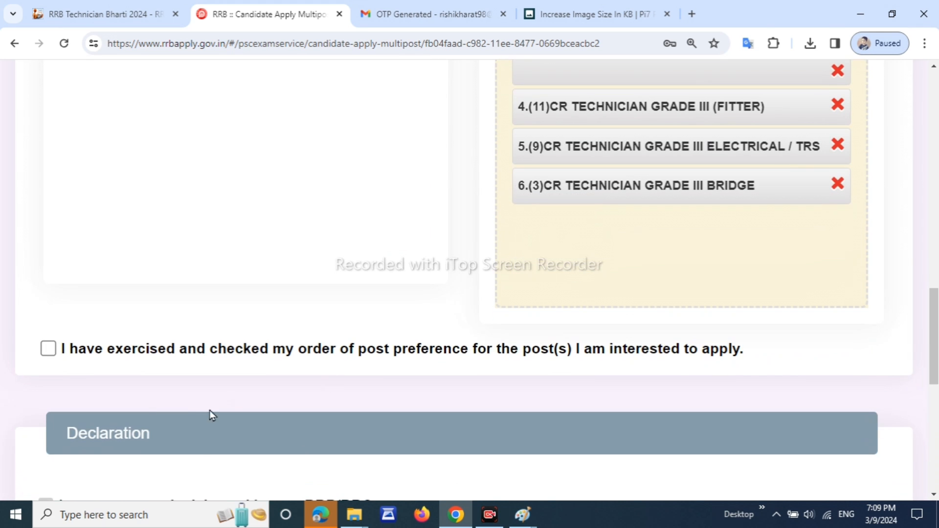
click(49, 349)
Accept the eligibility declaration and save the application.
scroll(409, 337, down, 3)
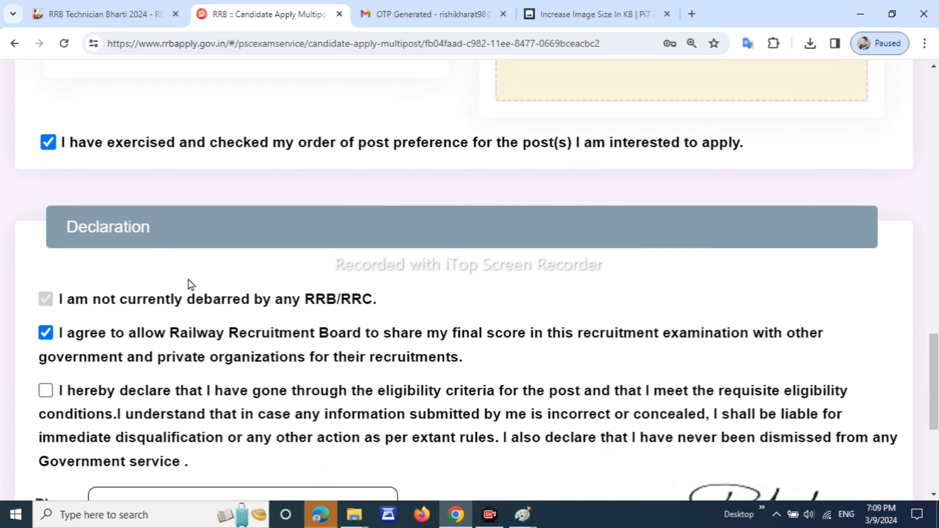
scroll(122, 230, down, 1)
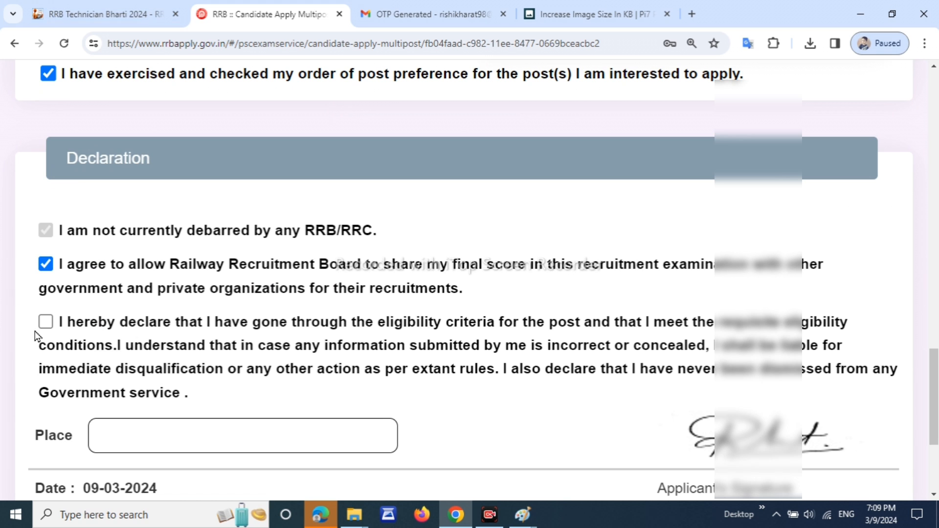
scroll(63, 332, down, 3)
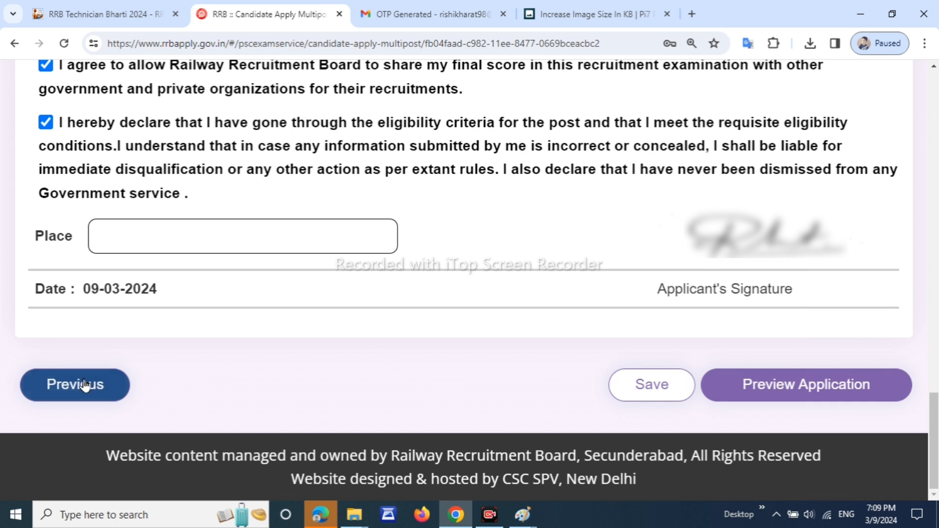
click(640, 395)
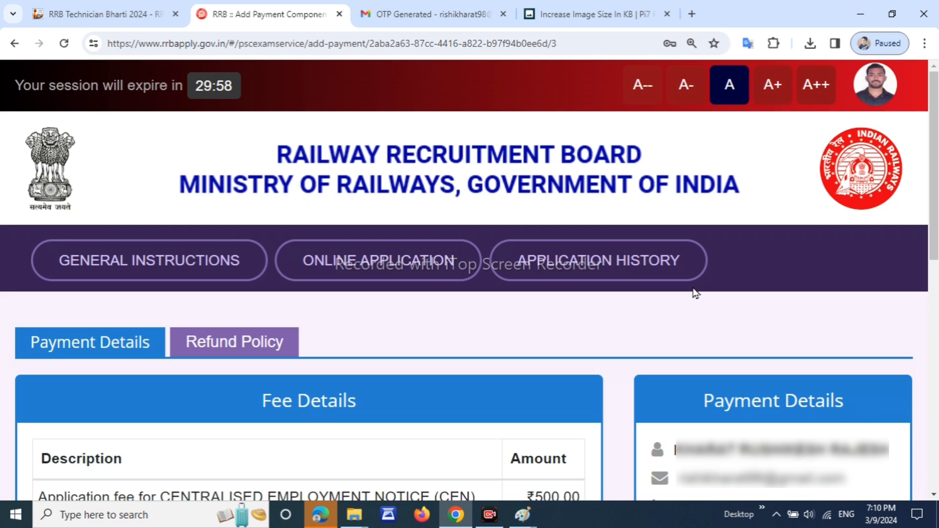
Start the application fee payment, agree to the Terms & Conditions and proceed to the payment gateway.
scroll(695, 291, down, 10)
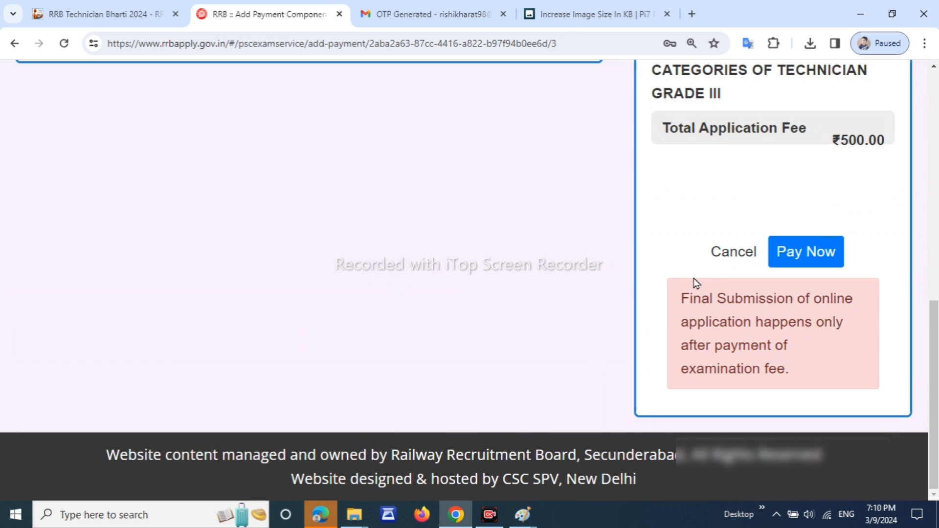
click(819, 253)
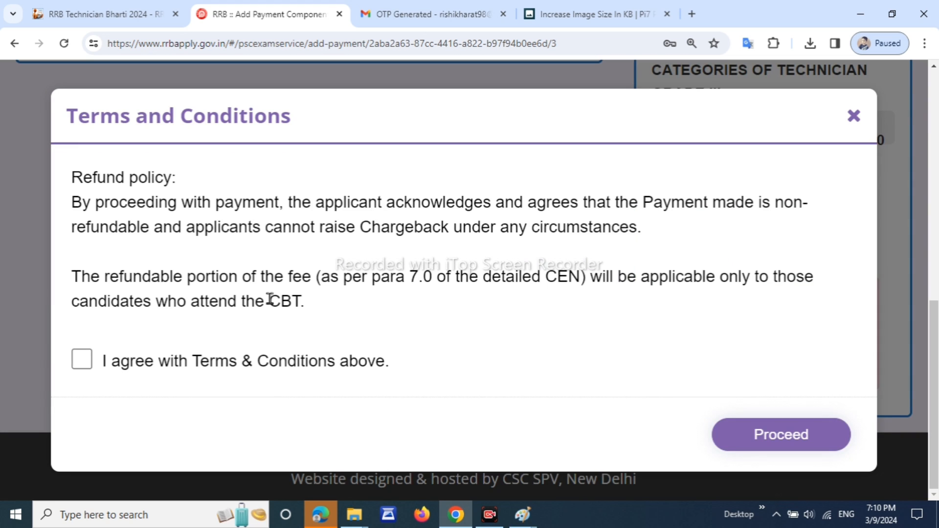
click(82, 360)
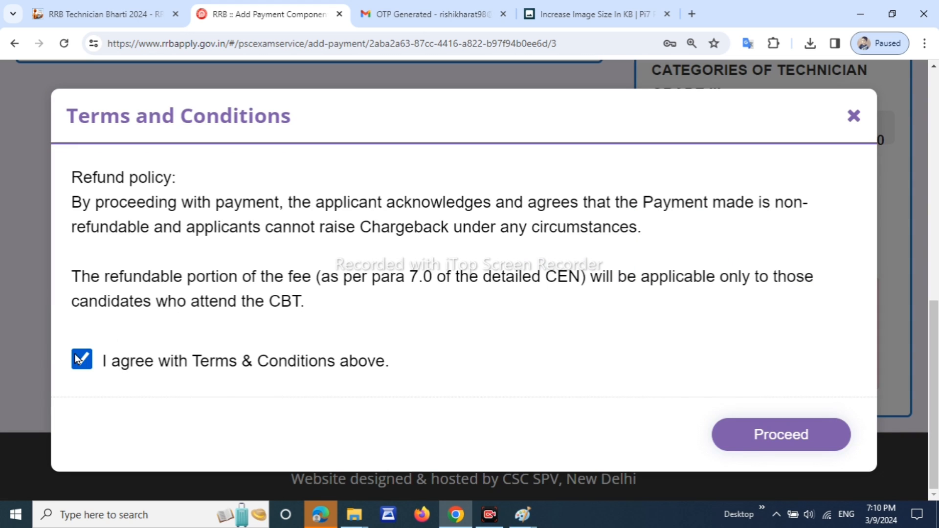
click(772, 444)
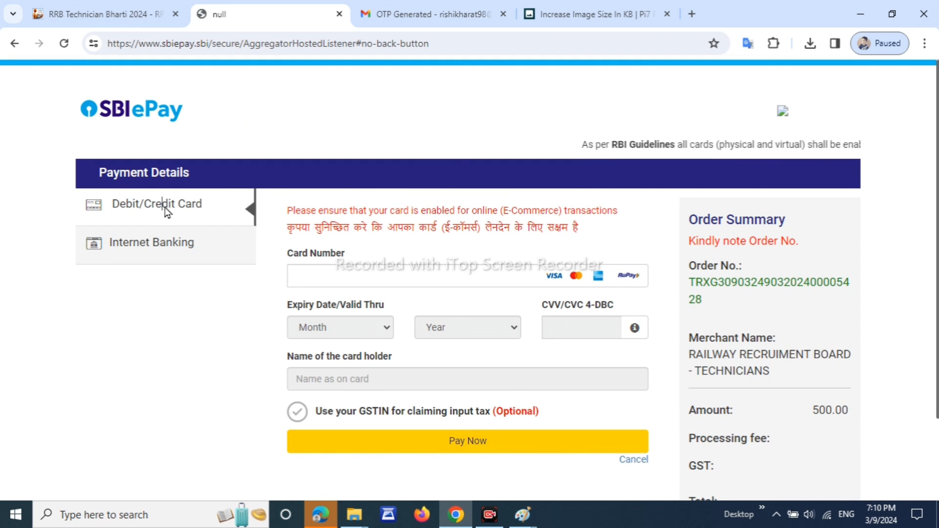
click(191, 256)
click(198, 221)
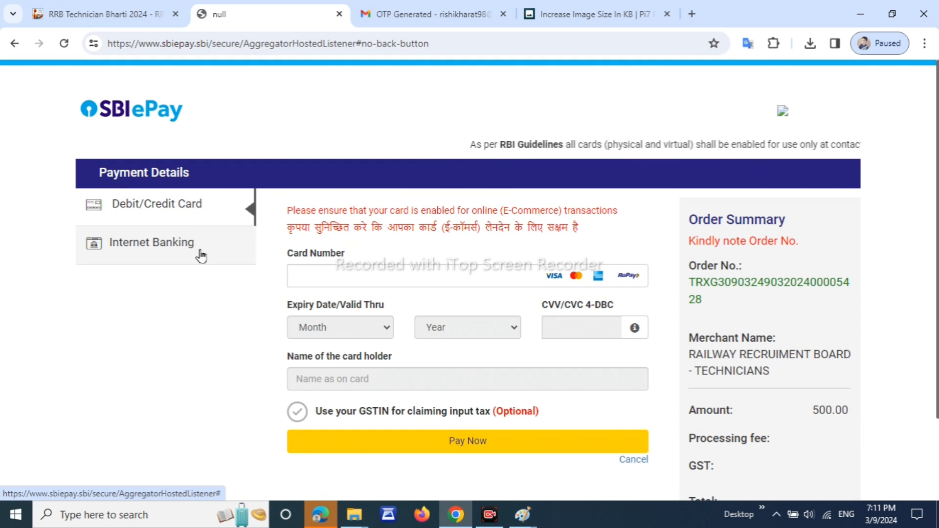